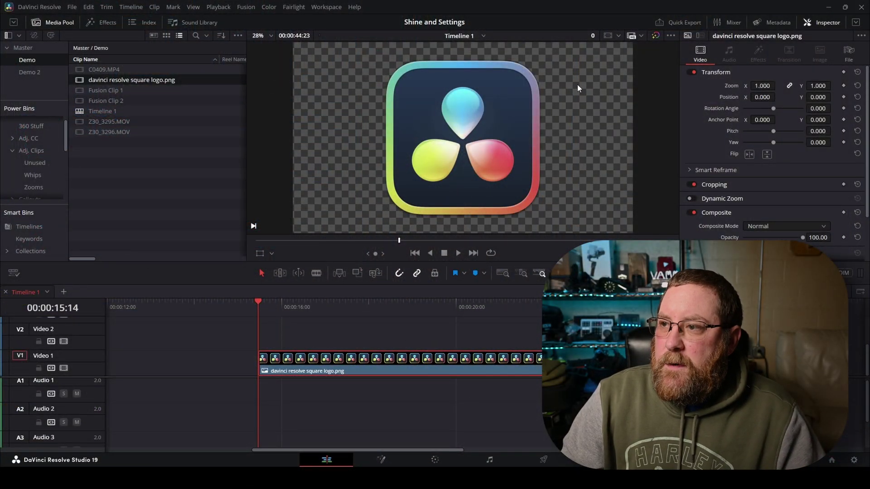
# Convert the logo clip on Video 1 into a new Fusion clip and open it in the Fusion page
pyautogui.rightClick(320, 360)
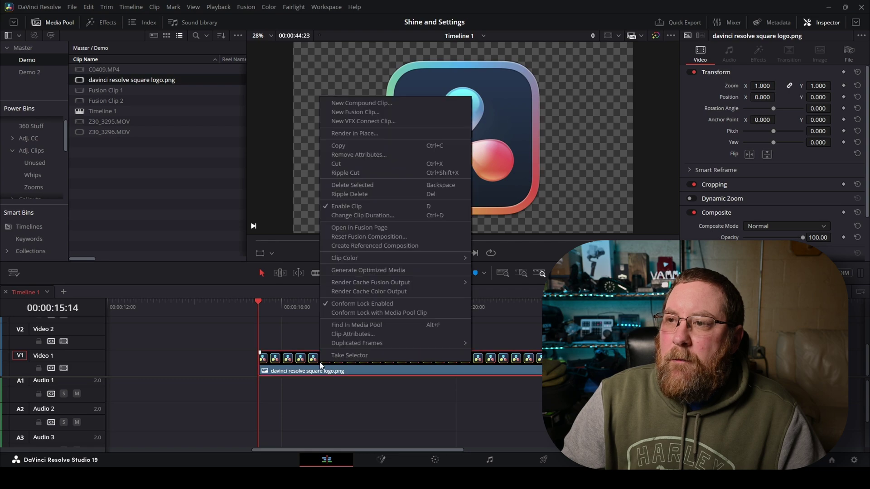
pyautogui.click(384, 112)
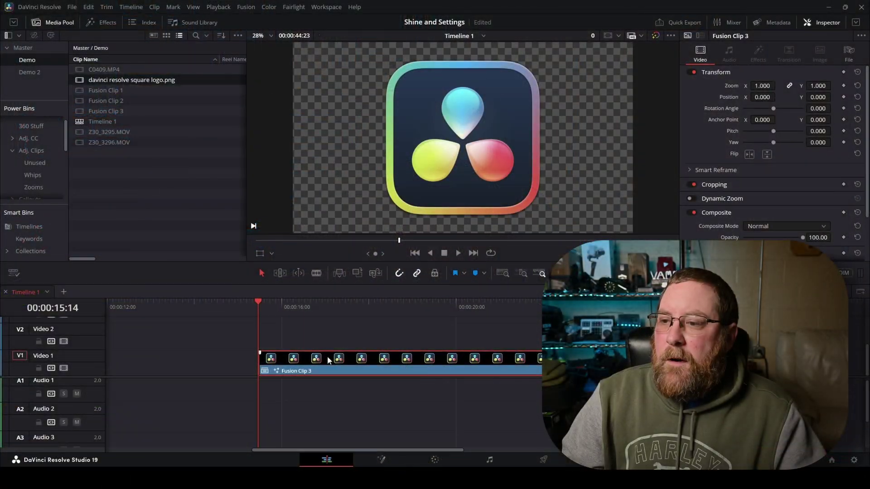
pyautogui.rightClick(327, 357)
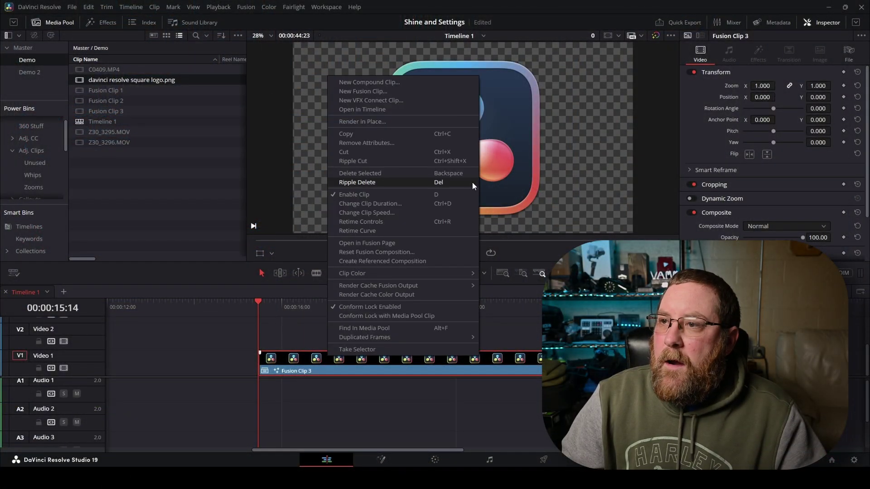
pyautogui.click(394, 242)
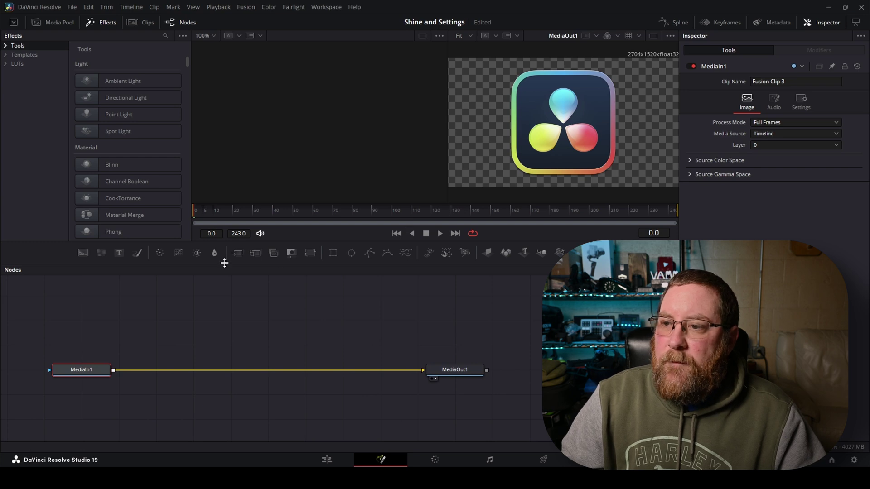
# Add a Background node masked by a Polygon node above MediaIn1 and show the Background in the first viewer
pyautogui.moveTo(94, 336); pyautogui.dragTo(93, 332)
pyautogui.moveTo(129, 256); pyautogui.dragTo(104, 288)
pyautogui.moveTo(156, 341)
pyautogui.mouseDown()
pyautogui.moveTo(117, 346)
pyautogui.moveTo(171, 346)
pyautogui.mouseUp()
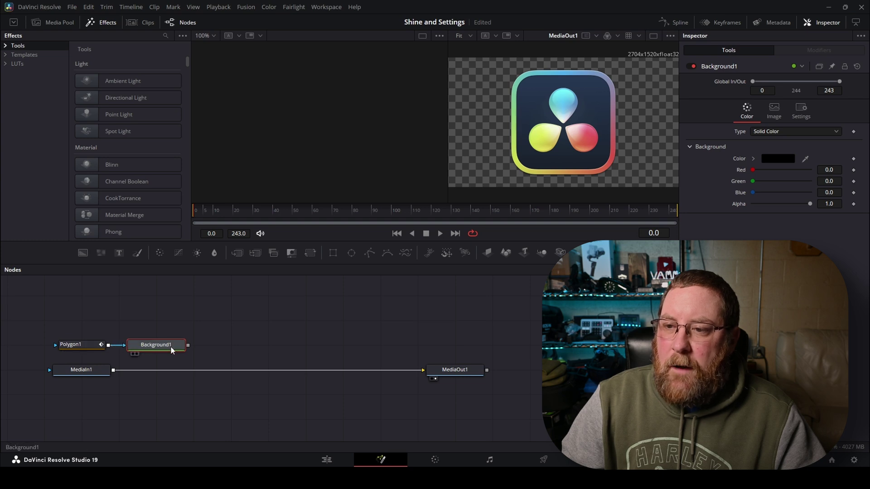
pyautogui.press('1')
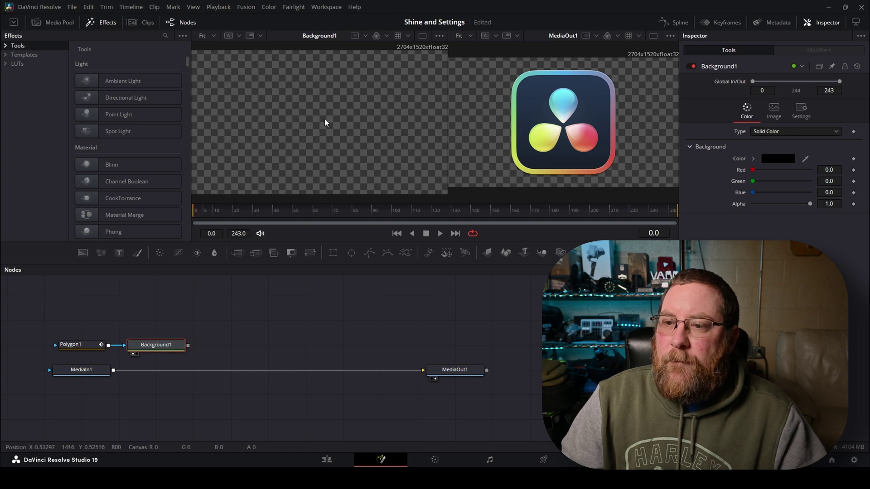
# Draw a two-point diagonal polygon line from below the frame's lower-left corner to above its upper edge
pyautogui.click(85, 346)
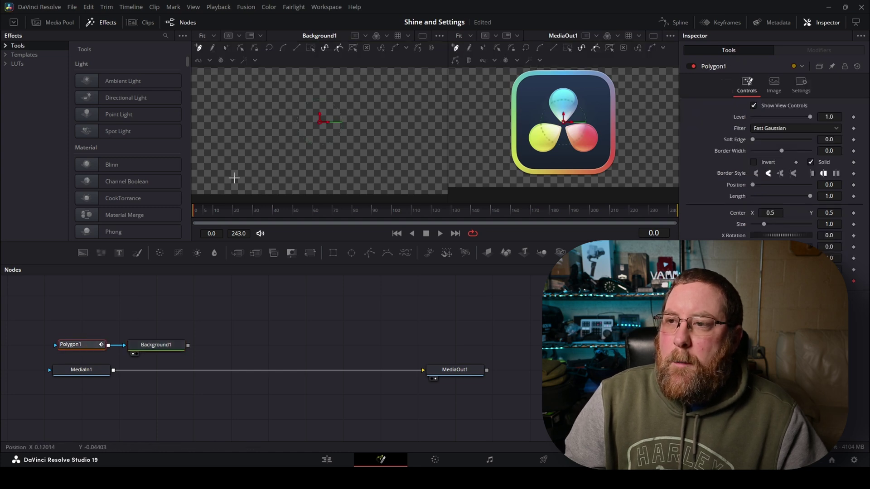
pyautogui.scroll(-3, 291, 136)
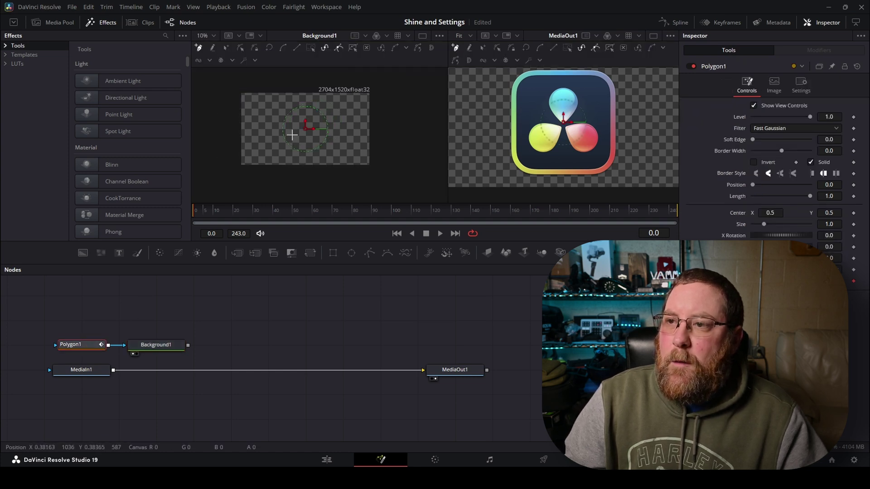
pyautogui.click(255, 172)
pyautogui.click(292, 108)
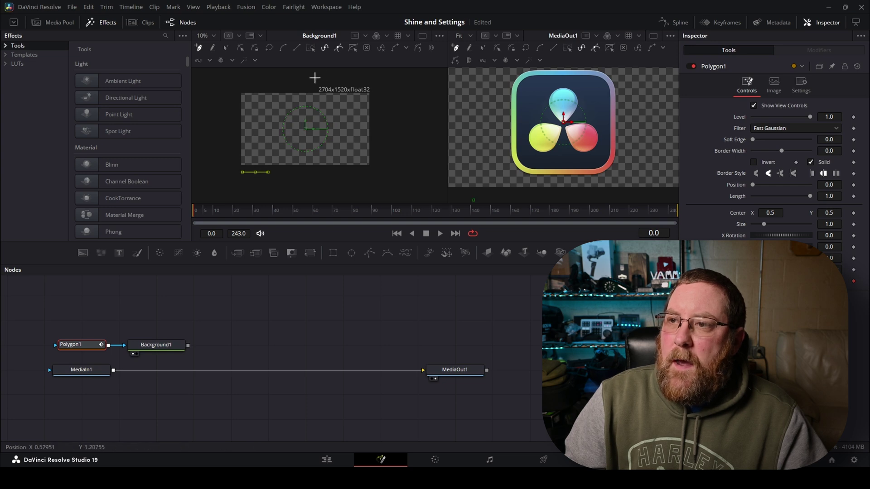
pyautogui.click(309, 76)
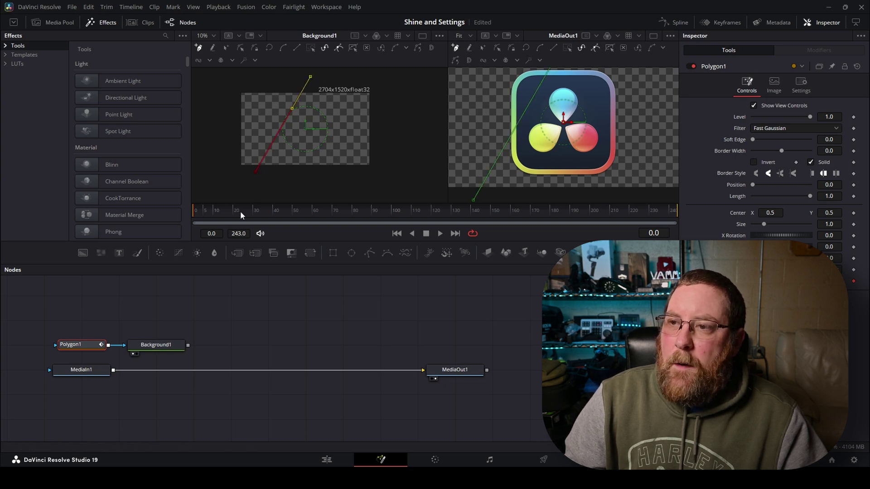
pyautogui.moveTo(311, 80); pyautogui.dragTo(305, 81)
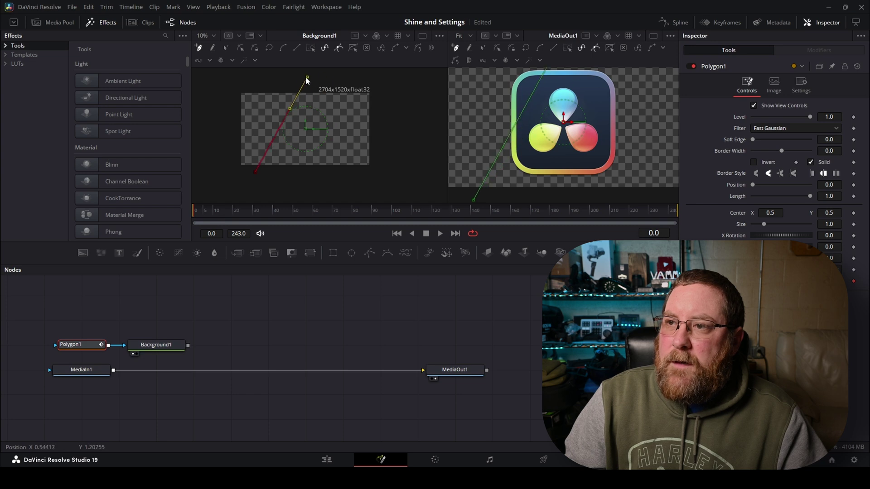
# Set the Background1 node's solid color to white (#ffffff)
pyautogui.click(151, 345)
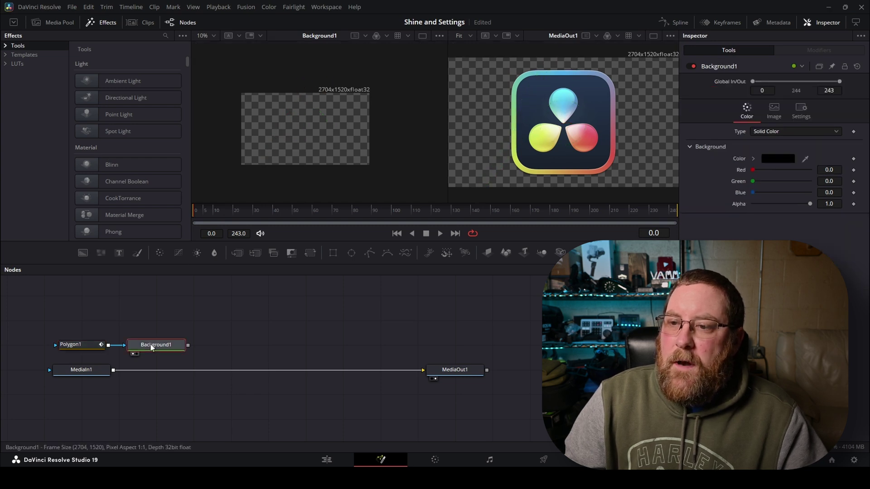
pyautogui.click(793, 159)
pyautogui.click(500, 301)
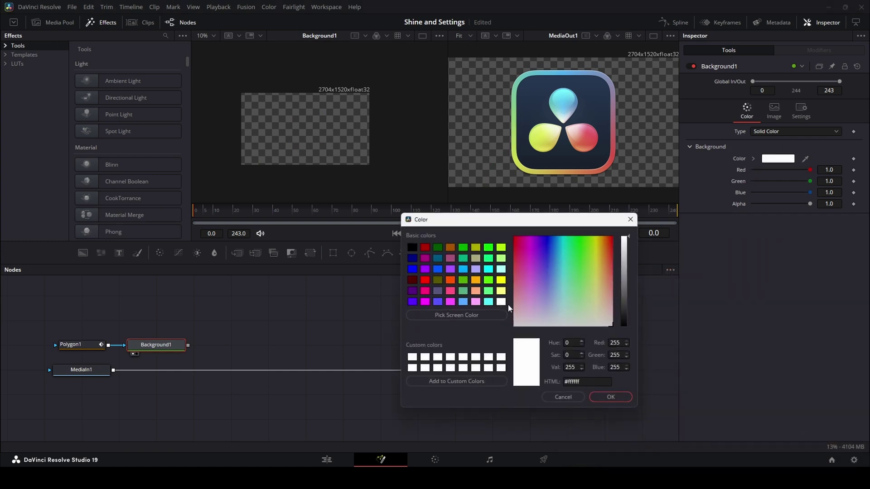
pyautogui.click(610, 397)
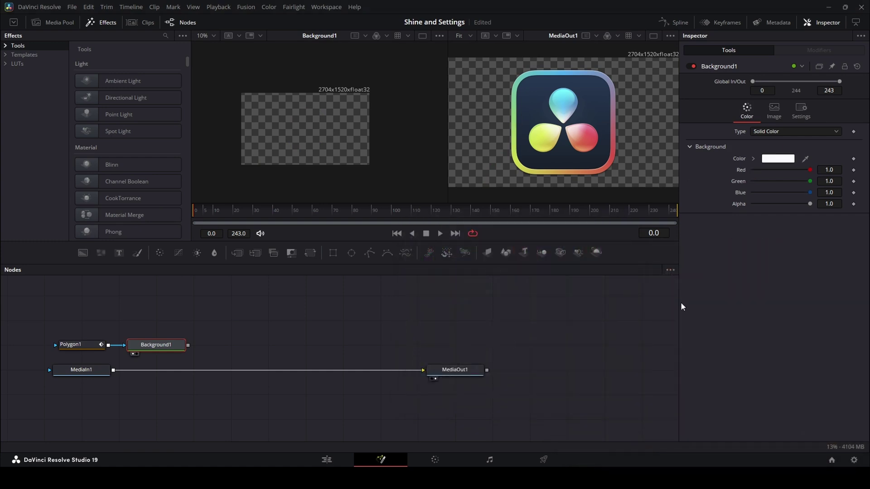
# Set the polygon's border width to 0.15 and its soft edge to 0.5
pyautogui.click(85, 346)
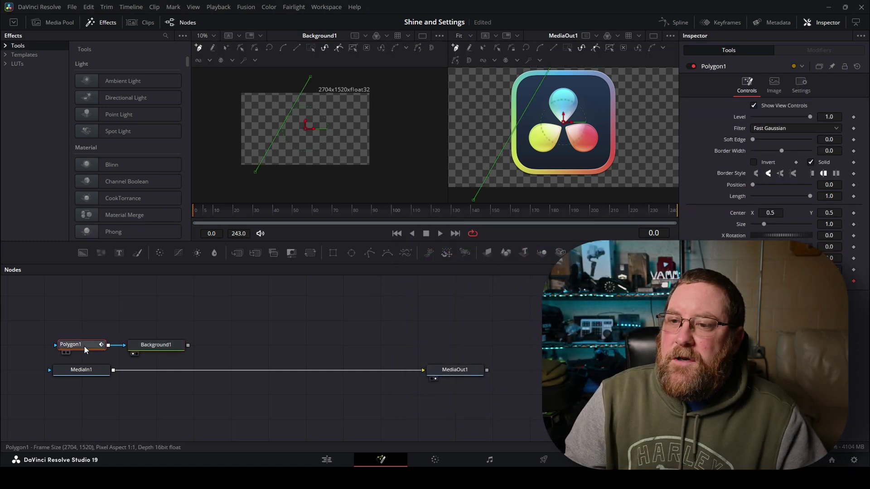
pyautogui.click(828, 151)
pyautogui.write('.5')
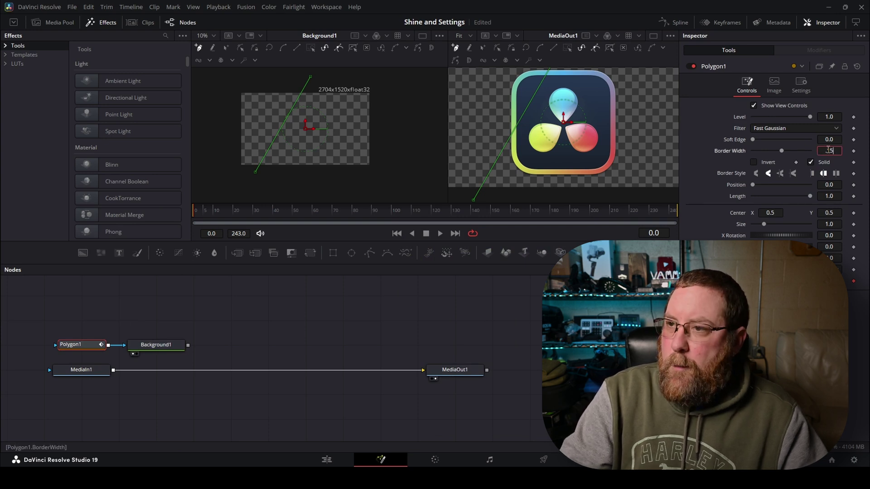
pyautogui.press('Tab')
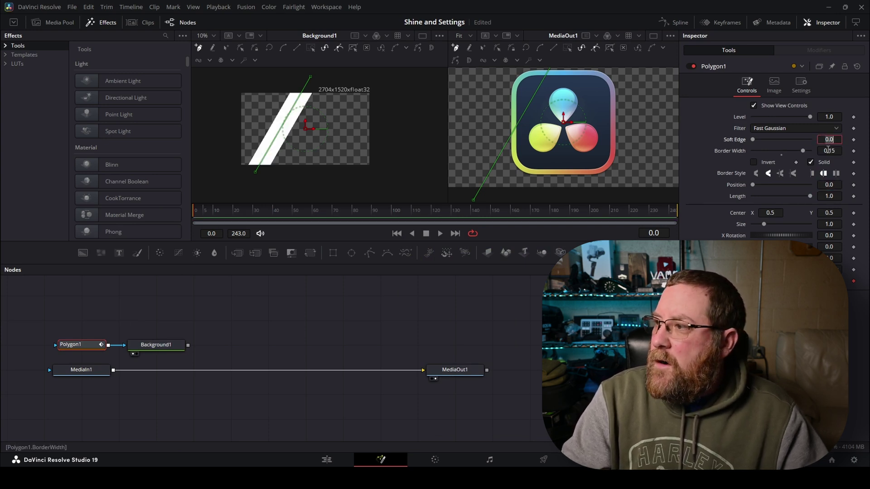
pyautogui.write('.5')
pyautogui.press('Tab')
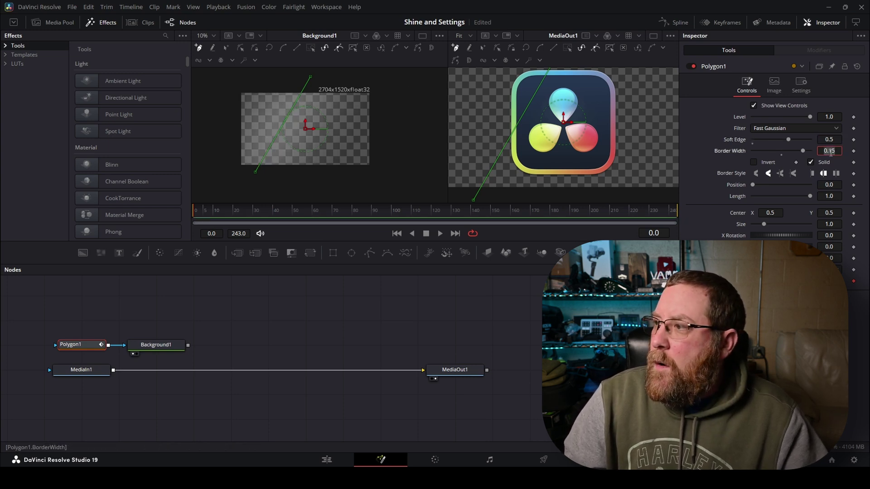
# Reduce the polygon's border width to about 0.098 and its soft edge to about 0.172 for a tighter shine
pyautogui.moveTo(800, 150); pyautogui.dragTo(787, 140)
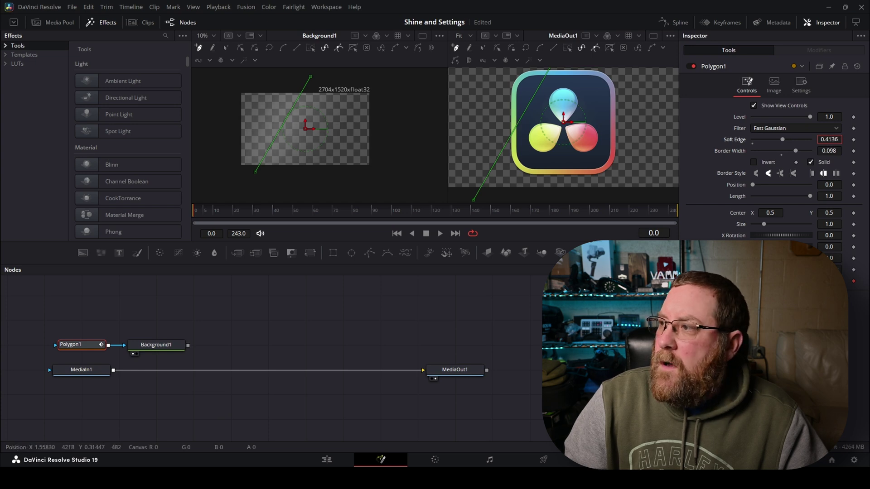
pyautogui.moveTo(770, 140)
pyautogui.mouseDown()
pyautogui.moveTo(750, 138)
pyautogui.moveTo(763, 141)
pyautogui.mouseUp()
pyautogui.click(833, 139)
pyautogui.moveTo(833, 139); pyautogui.dragTo(814, 139)
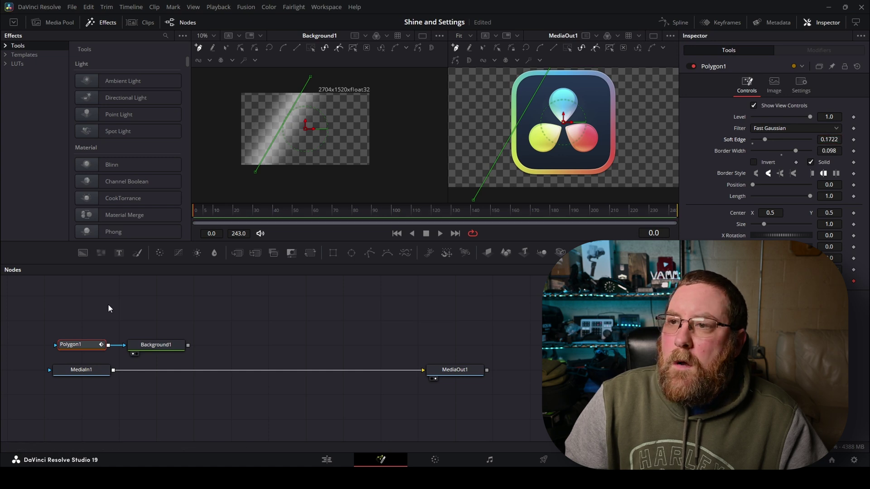
# Merge the Background1 output over MediaIn1 and rename the Polygon1 node as MainLine
pyautogui.moveTo(188, 345); pyautogui.dragTo(115, 375)
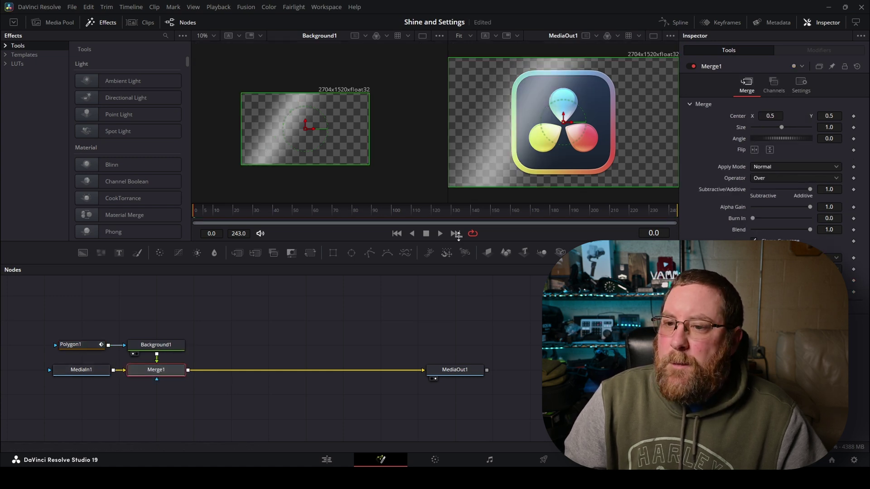
pyautogui.click(86, 342)
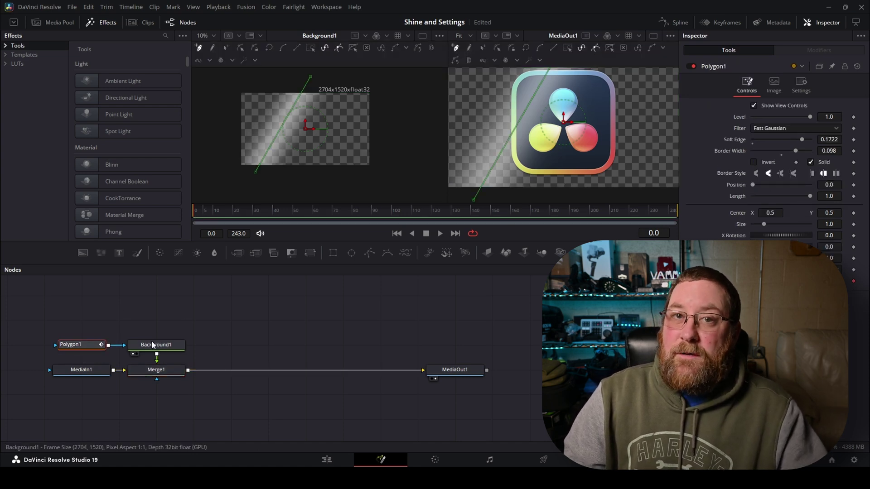
pyautogui.moveTo(153, 345)
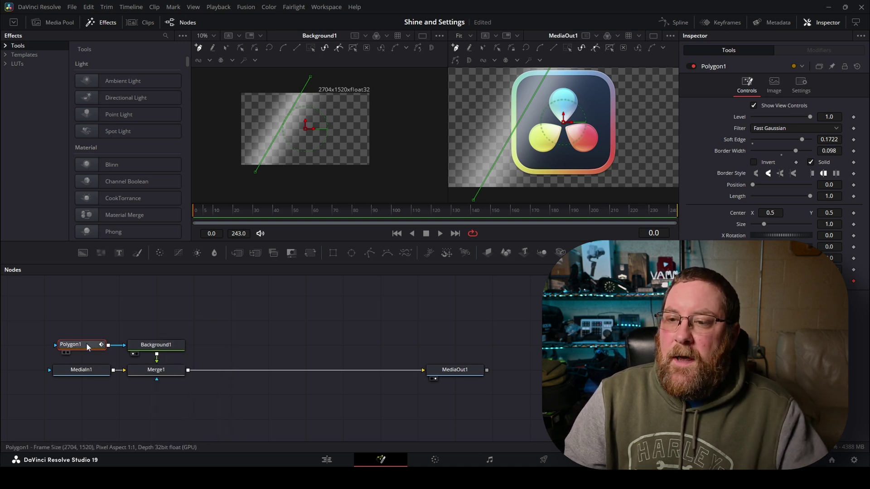
pyautogui.press('F2')
pyautogui.write('MainLine')
pyautogui.press('Return')
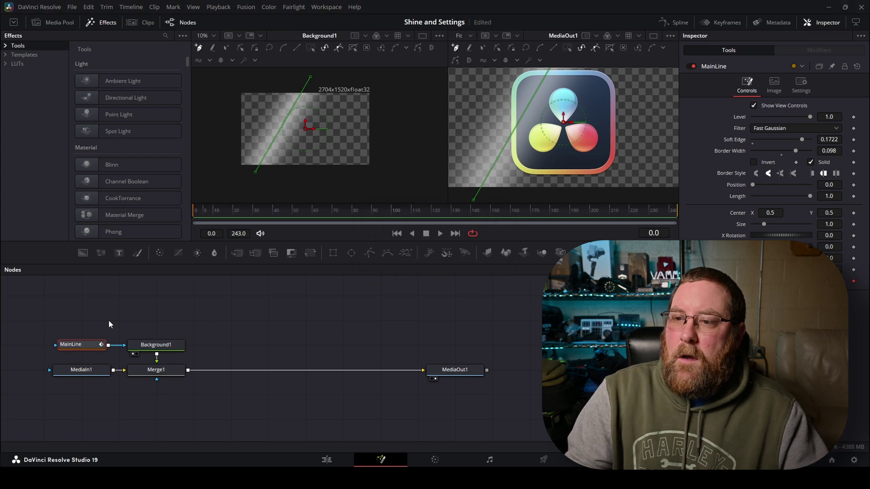
# Rename the Merge1 node as MergeMain
pyautogui.click(154, 371)
pyautogui.press('F2')
pyautogui.write('MergeMain')
pyautogui.press('Return')
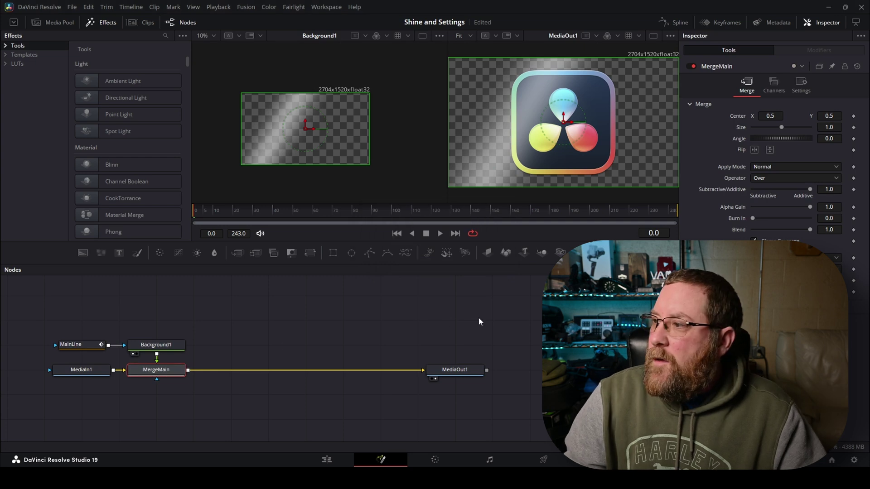
# Set MergeMain's apply mode to Screen and its gain to 0.75
pyautogui.click(784, 167)
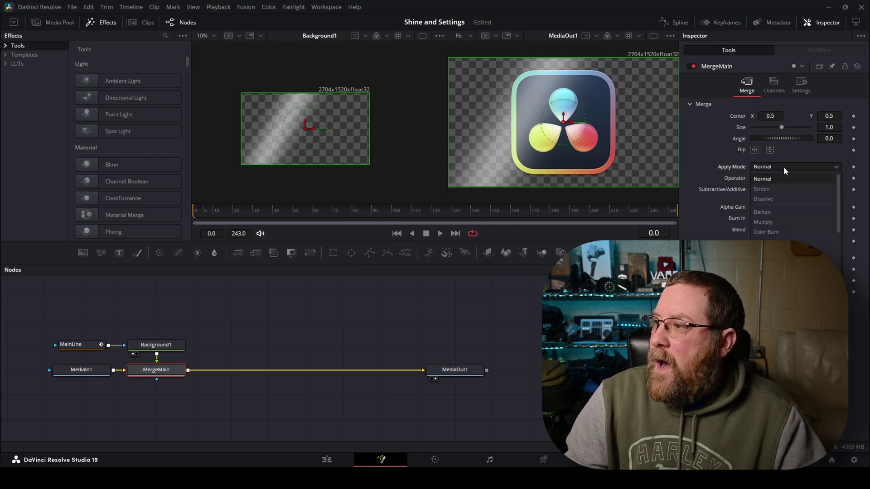
pyautogui.click(774, 188)
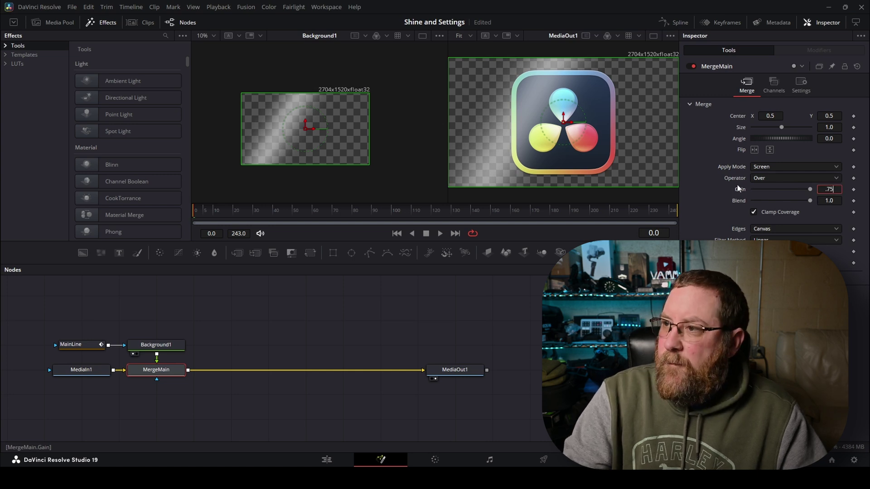
pyautogui.write('.75')
pyautogui.press('Tab')
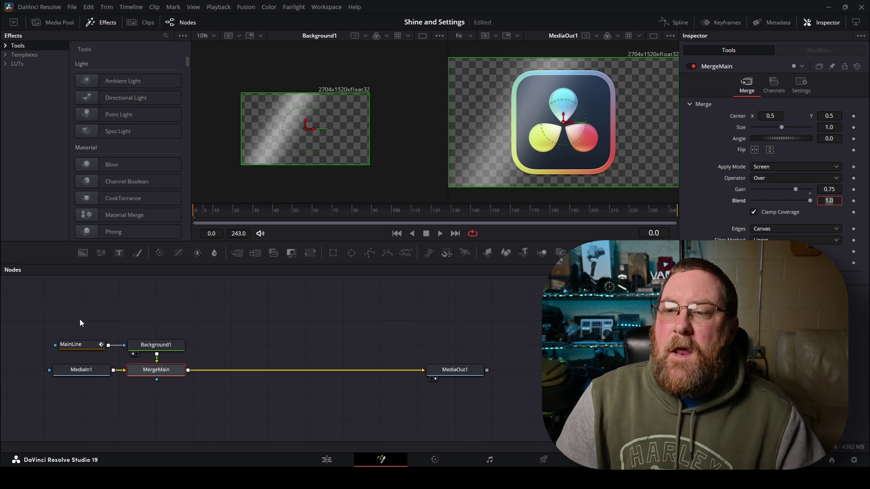
# Duplicate the MainLine and Background1 nodes and place the copies directly above the originals
pyautogui.moveTo(62, 322); pyautogui.dragTo(194, 347)
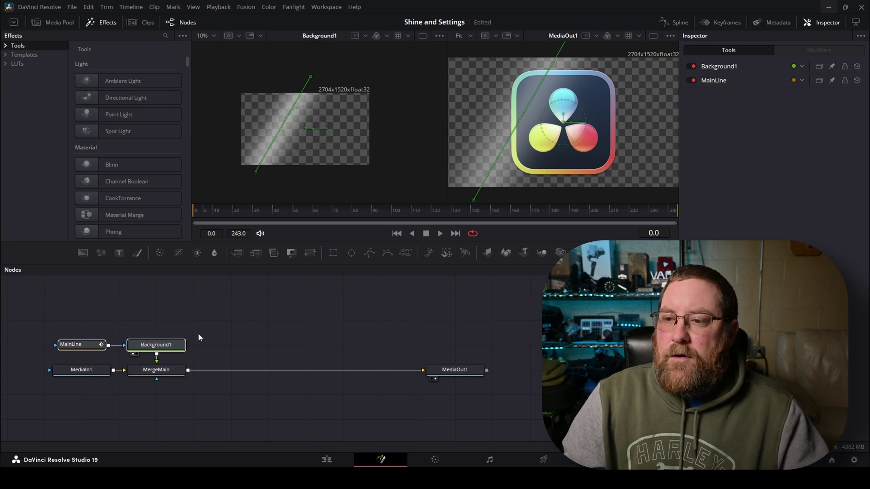
pyautogui.hotkey('ctrl', 'v')
pyautogui.moveTo(227, 322); pyautogui.dragTo(75, 322)
# Rename the duplicated polygon node as AccentLine
pyautogui.click(74, 322)
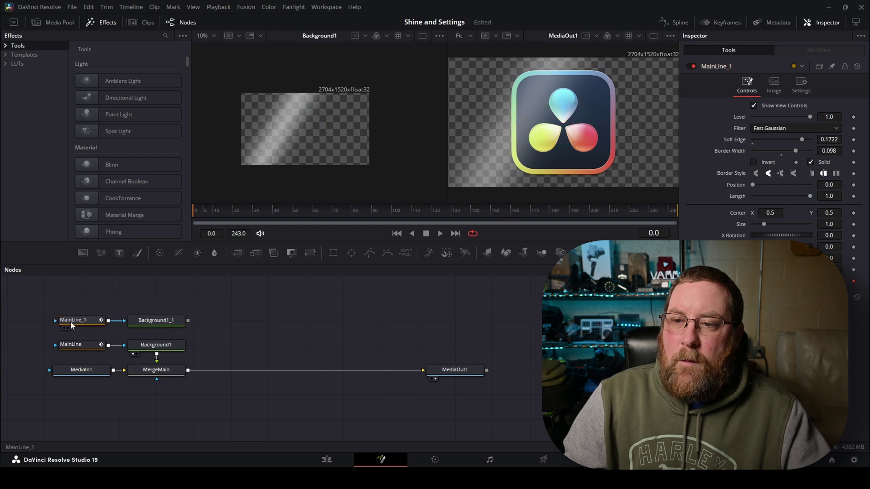
pyautogui.press('F2')
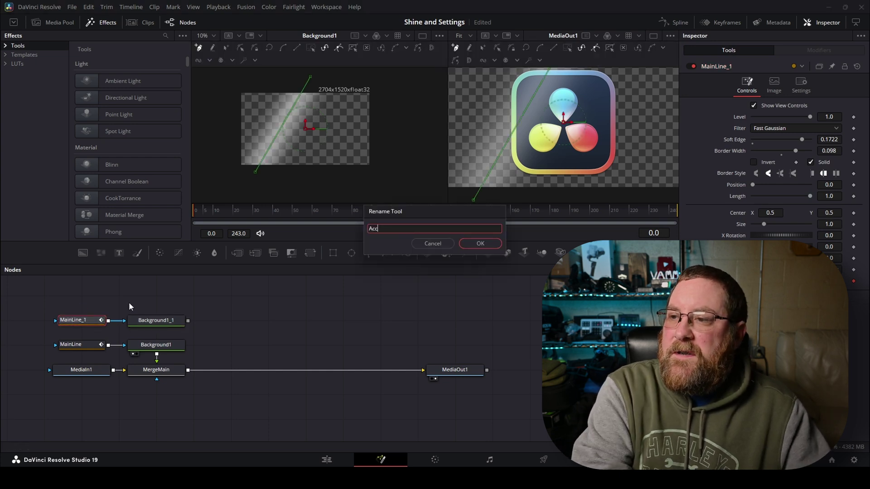
pyautogui.write('AccentLine')
pyautogui.press('Return')
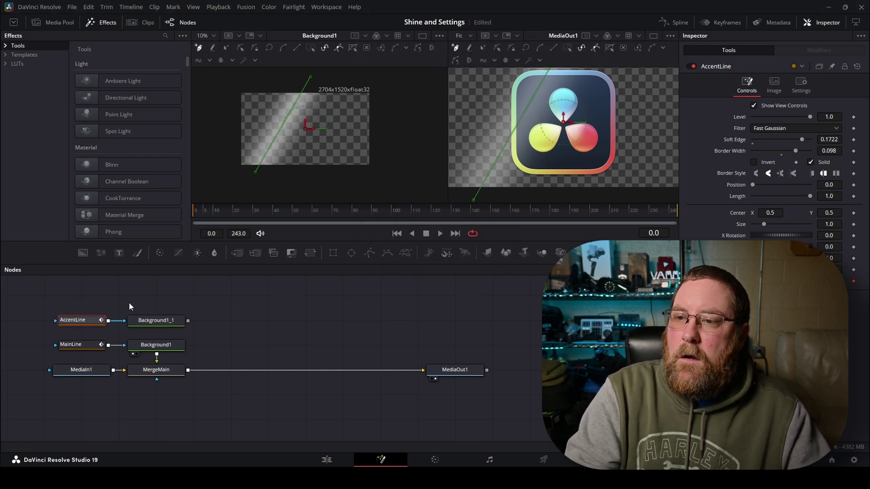
# Merge the duplicated background over MergeMain's output and name the new merge node MergeAccent
pyautogui.click(167, 322)
pyautogui.moveTo(191, 366); pyautogui.dragTo(189, 369)
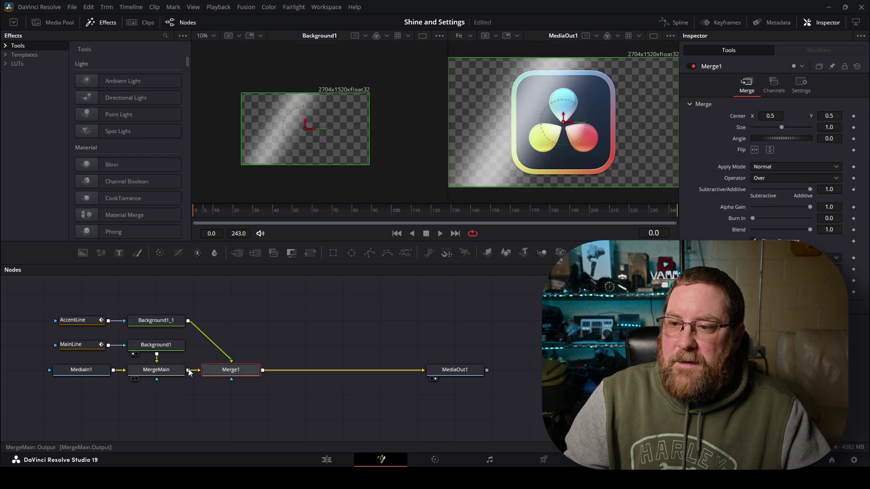
pyautogui.press('F2')
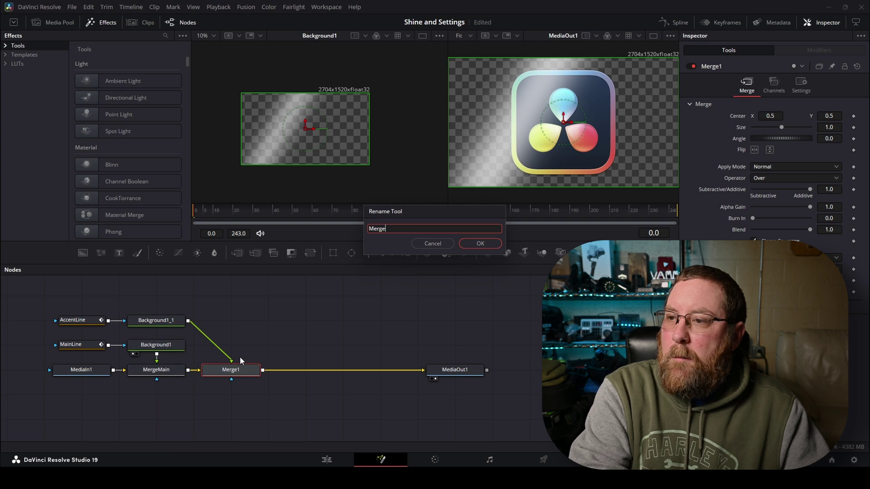
pyautogui.write('MergeAccent')
pyautogui.press('Return')
# Set MergeAccent's apply mode to Screen and lower its gain to about 0.56
pyautogui.click(781, 167)
pyautogui.click(766, 186)
pyautogui.moveTo(831, 189); pyautogui.dragTo(802, 189)
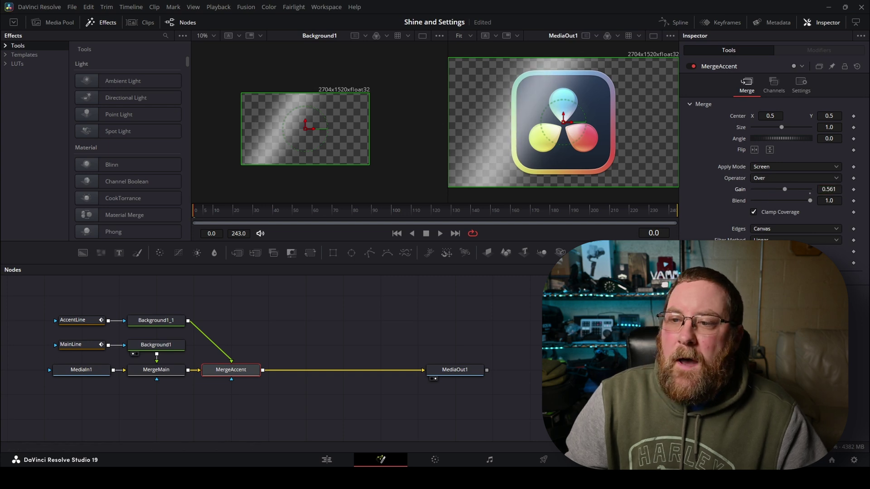
# View the duplicated background Background1_1 and set its colour to light blue #00aaff
pyautogui.click(167, 325)
pyautogui.press('1')
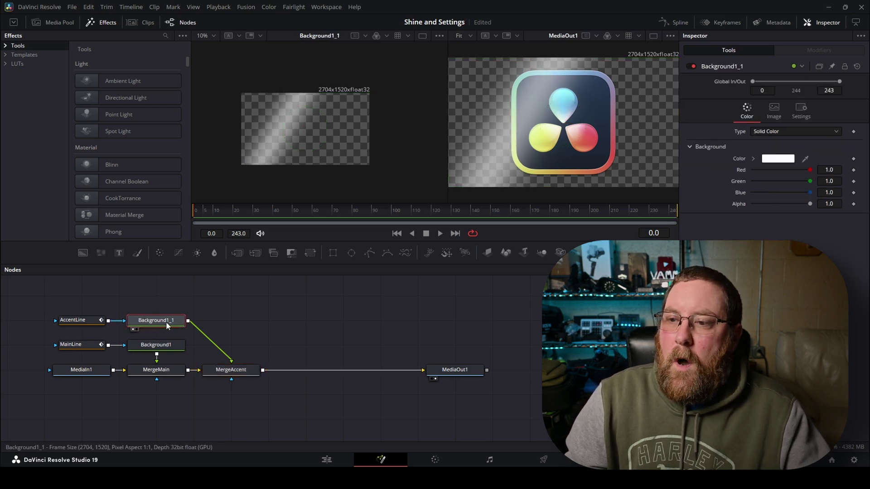
pyautogui.click(786, 161)
pyautogui.click(463, 269)
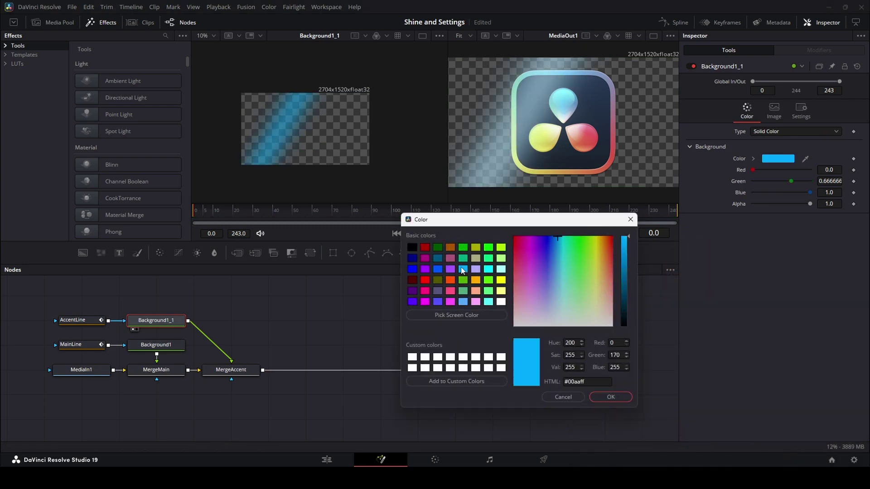
pyautogui.press('Return')
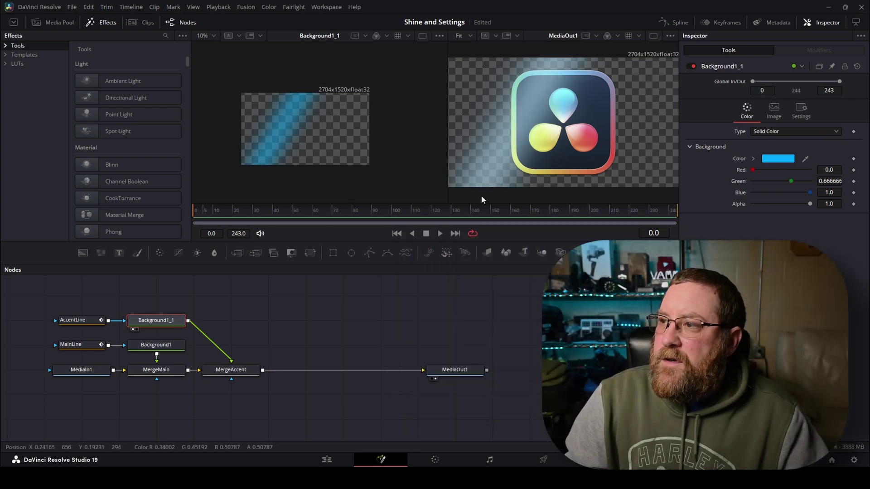
# Reduce AccentLine's soft edge to about 0.049 and its border width to about 0.057
pyautogui.click(73, 321)
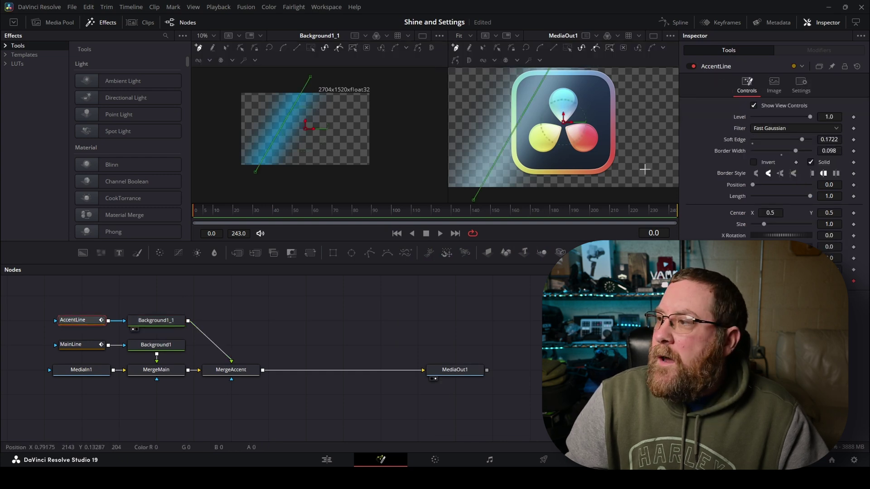
pyautogui.moveTo(833, 141)
pyautogui.mouseDown()
pyautogui.moveTo(802, 141)
pyautogui.moveTo(826, 150)
pyautogui.mouseUp()
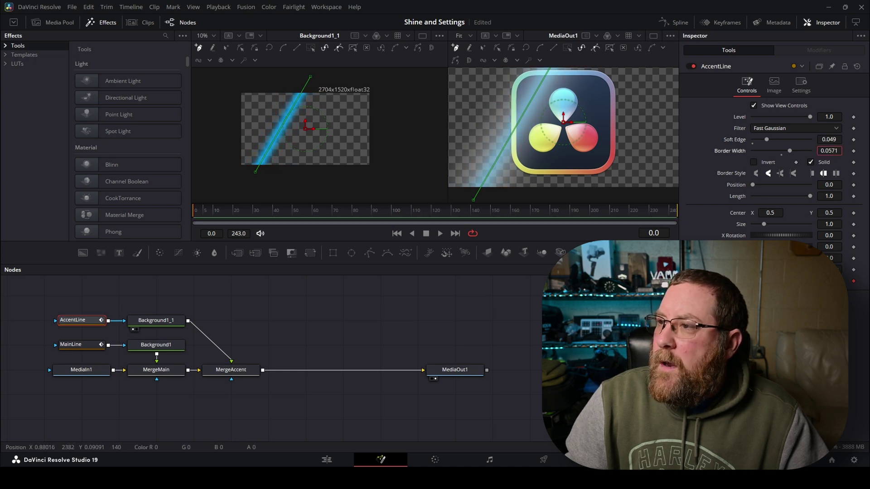
# Toggle MergeAccent off and back on to compare the logo with and without the accent line
pyautogui.click(232, 370)
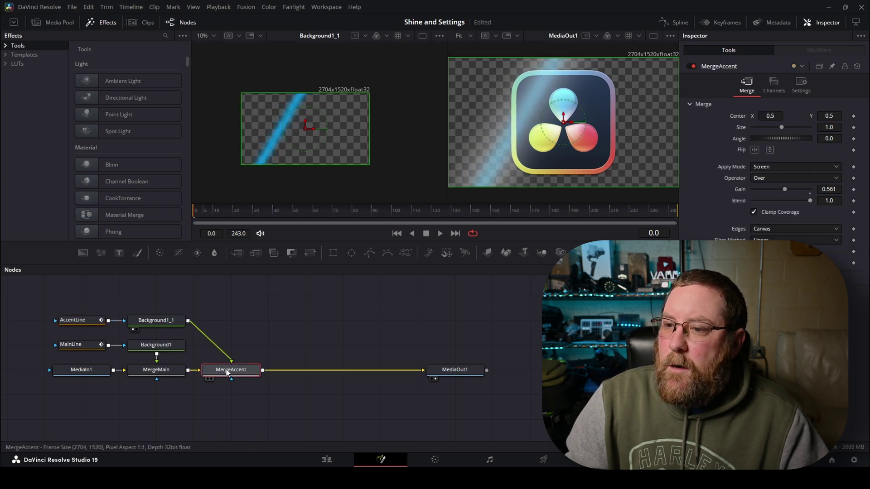
pyautogui.click(692, 66)
pyautogui.click(692, 66)
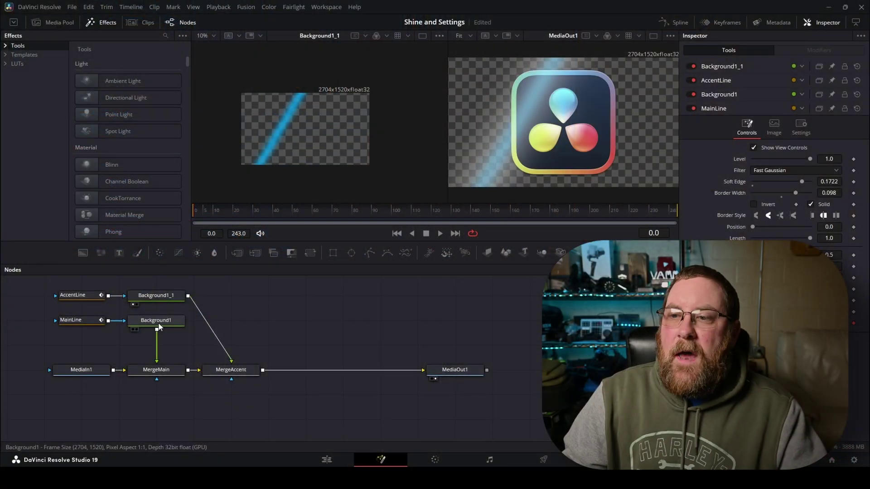
# Insert a Transform node between Background1 and MergeMain
pyautogui.click(157, 322)
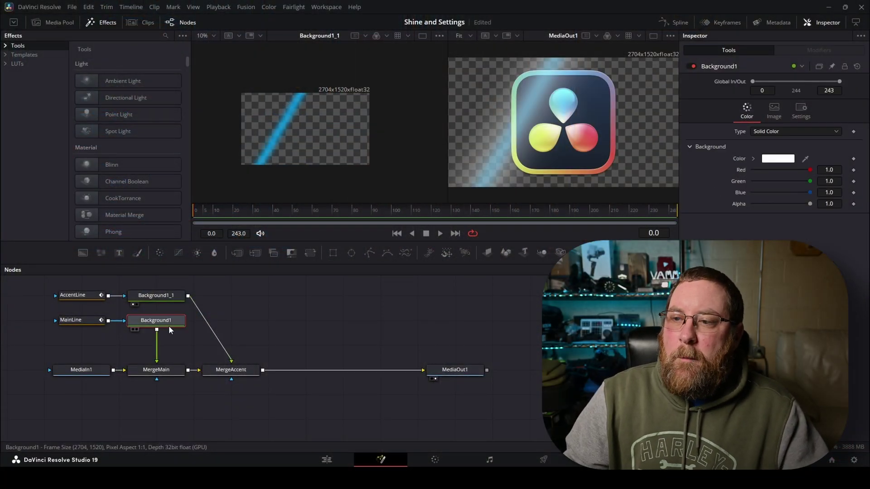
pyautogui.hotkey('shift', 'space')
pyautogui.write('trans')
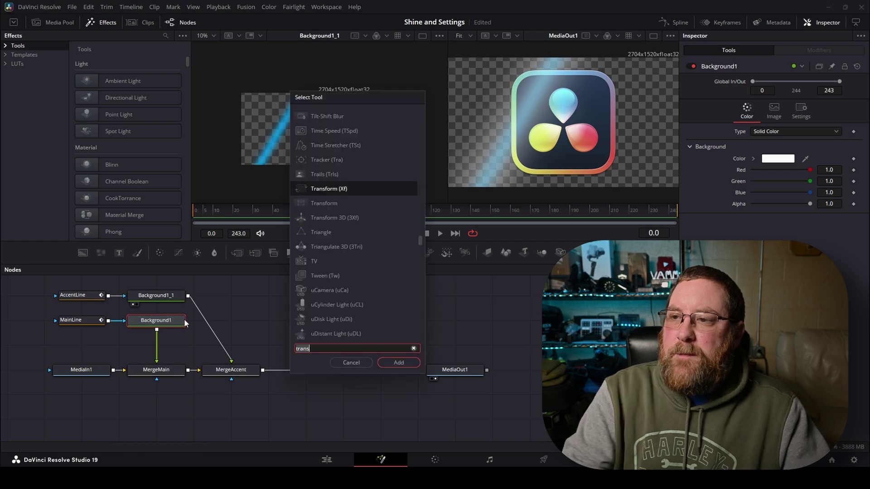
pyautogui.write('form')
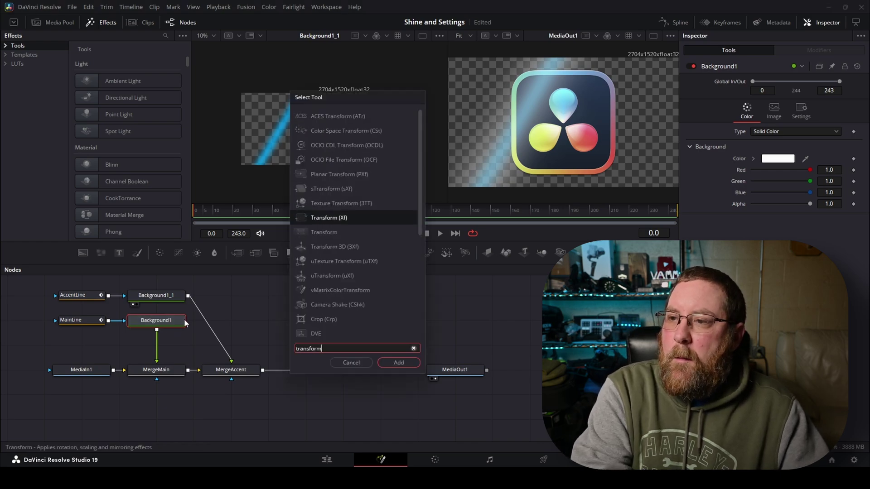
pyautogui.press('Return')
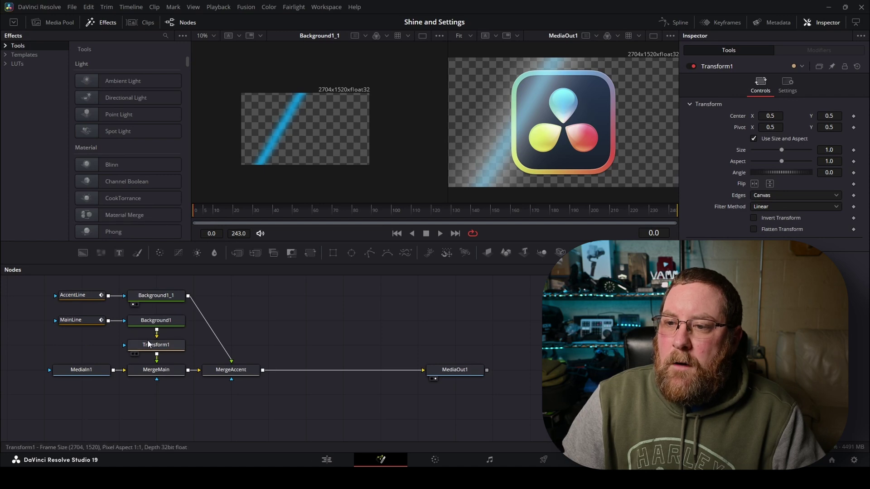
# Disable MergeAccent and keyframe Transform1's centre X at about -0.059 on frame 0, placing the main line outside the frame
pyautogui.click(168, 347)
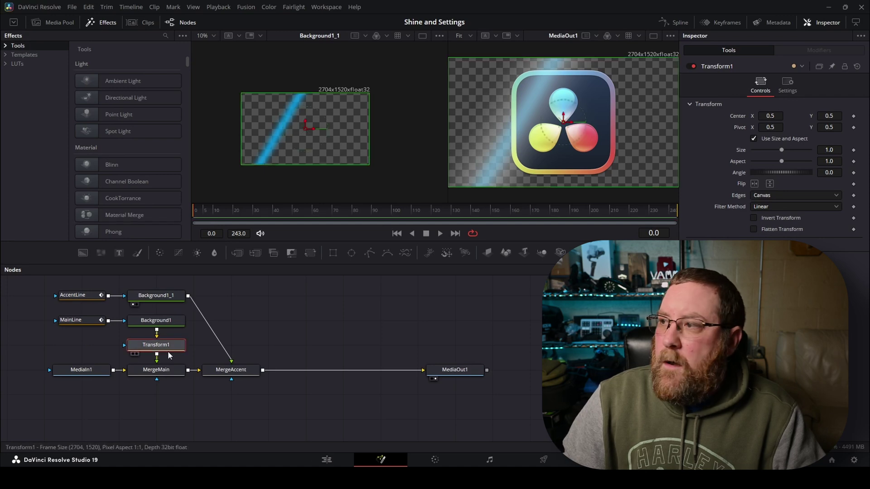
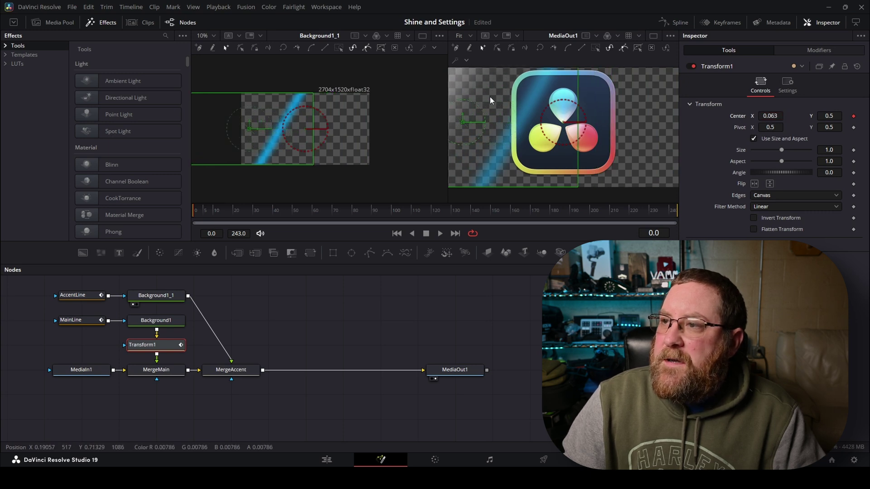
pyautogui.click(231, 370)
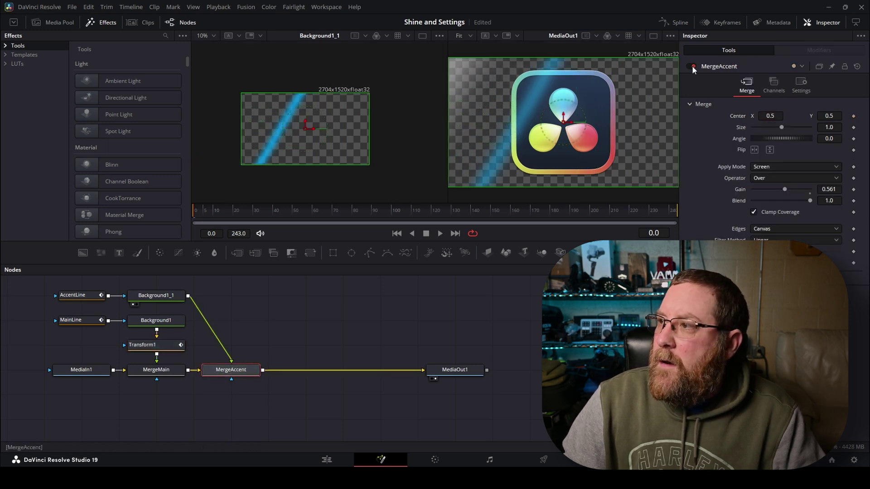
pyautogui.click(692, 65)
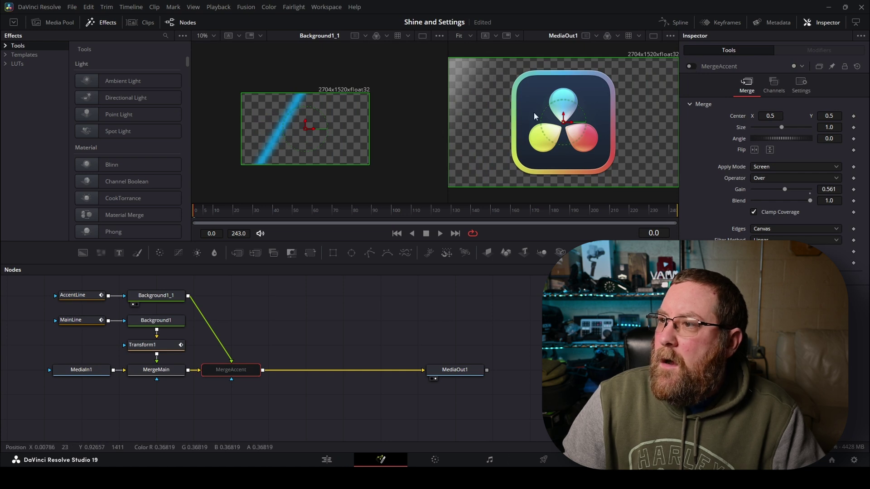
pyautogui.scroll(2, 495, 104)
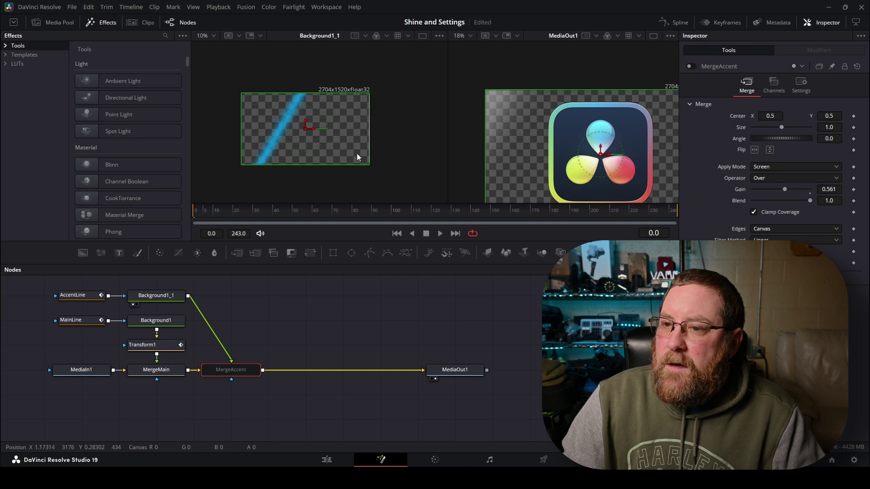
pyautogui.click(150, 345)
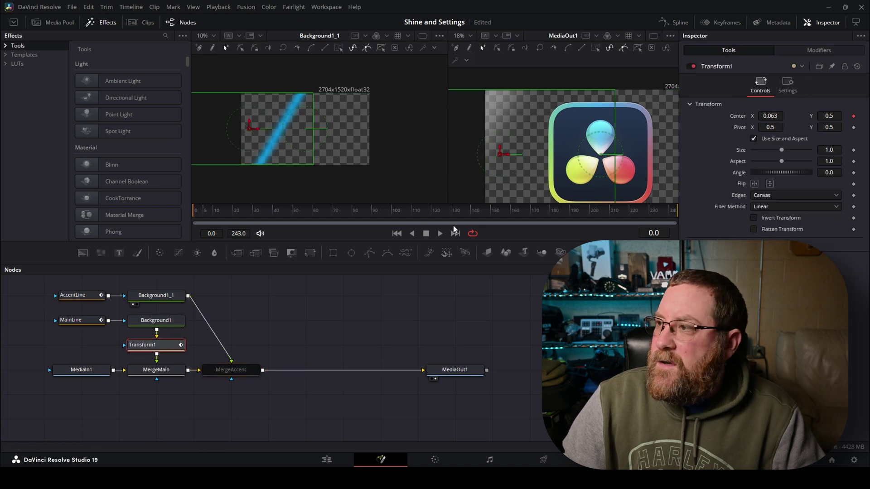
pyautogui.moveTo(770, 115); pyautogui.dragTo(741, 116)
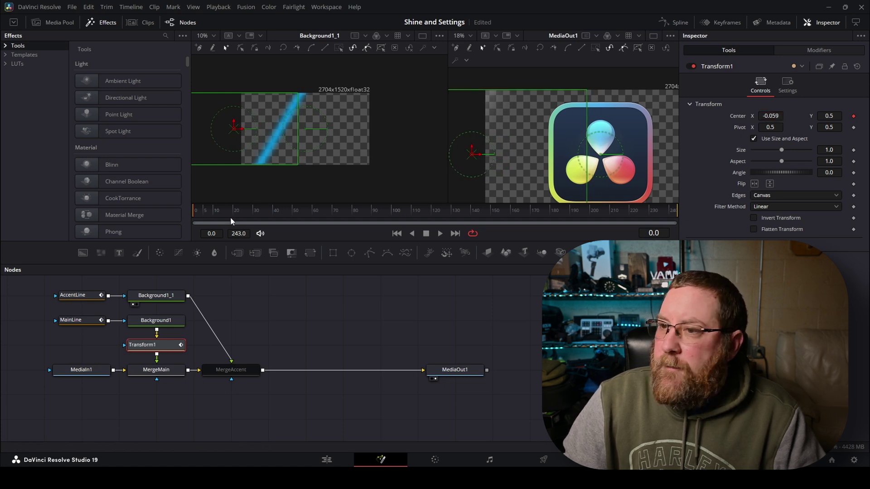
# Keyframe Transform1's centre X at about 1.448 on frame 30 so the main line crosses the whole image
pyautogui.click(254, 211)
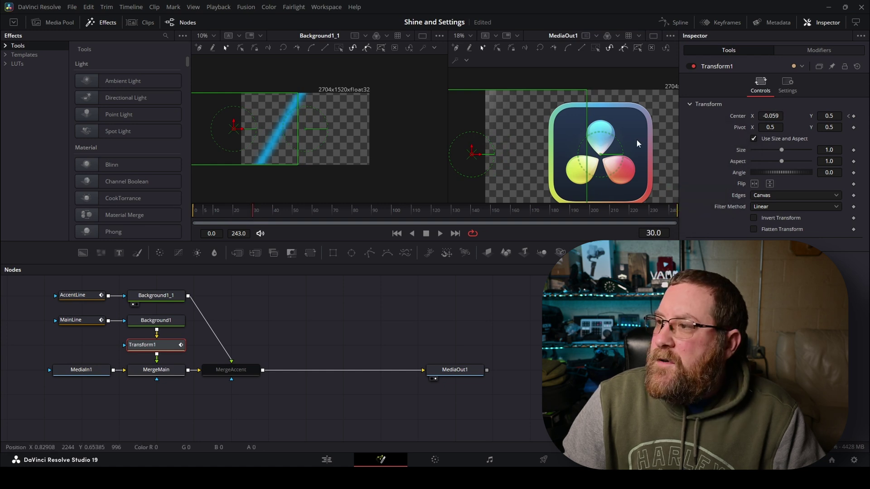
pyautogui.moveTo(636, 139); pyautogui.dragTo(500, 97)
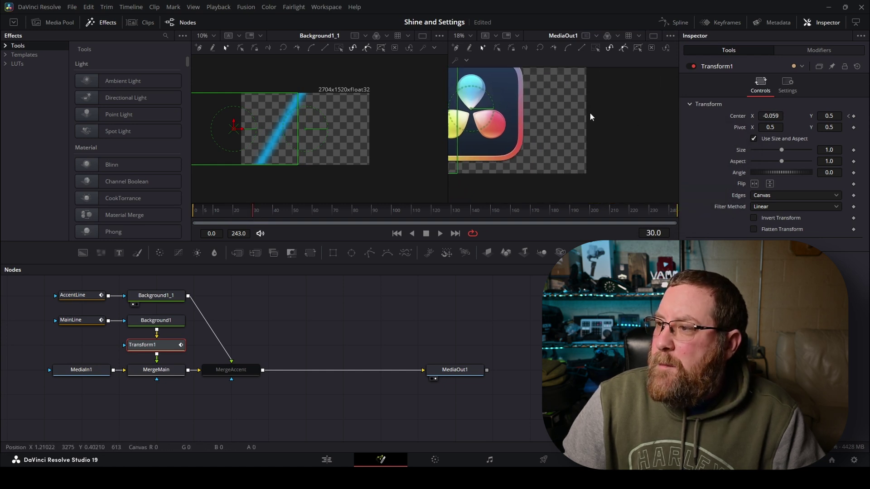
pyautogui.moveTo(770, 116); pyautogui.dragTo(862, 116)
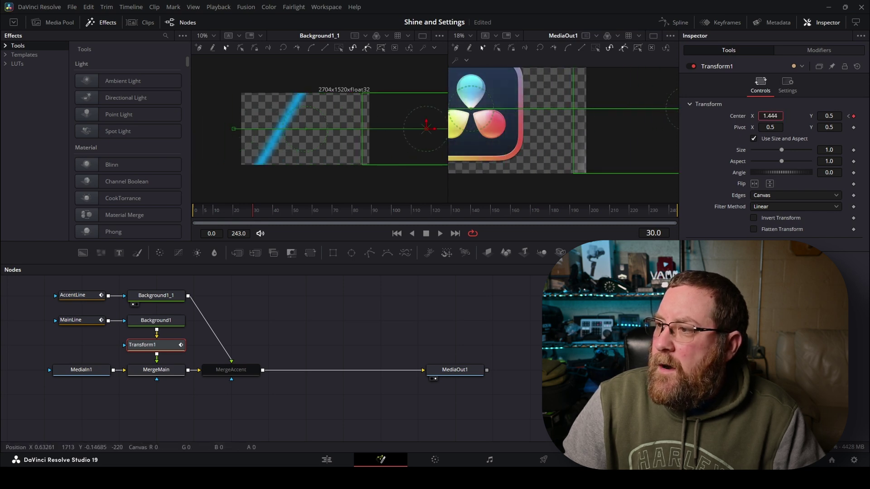
# Fit the output image to its viewer and play the main line's sweep from frame 0
pyautogui.click(196, 211)
pyautogui.click(196, 211)
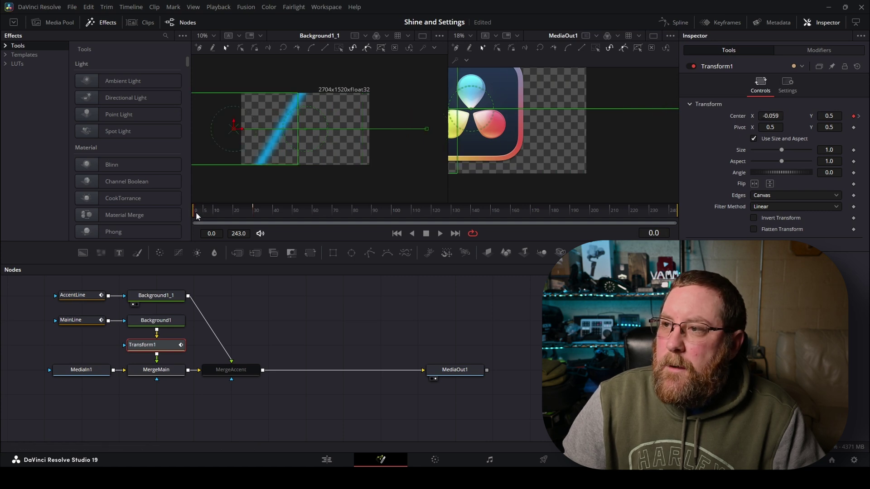
pyautogui.click(470, 36)
pyautogui.click(466, 47)
pyautogui.press('space')
pyautogui.press('space')
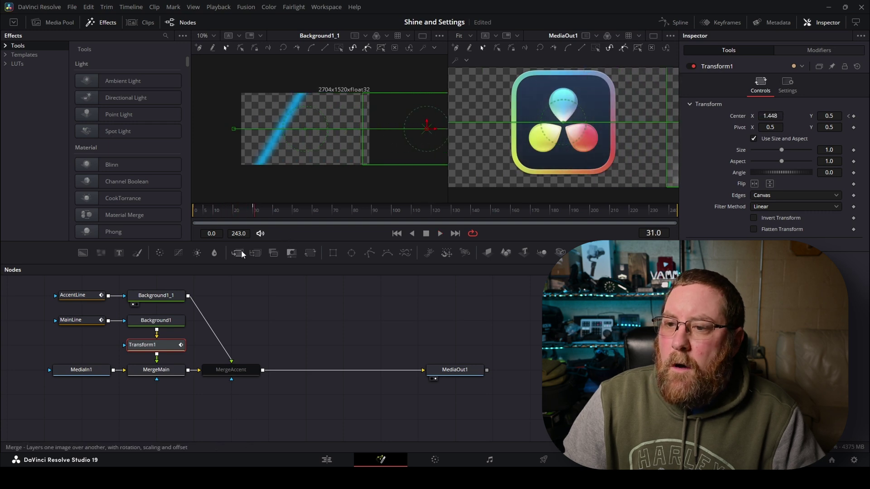
# Move the line, background, transform and merge nodes towards MediaOut1 to free space after MediaIn1
pyautogui.moveTo(158, 339); pyautogui.dragTo(76, 278)
pyautogui.moveTo(328, 314); pyautogui.dragTo(163, 396)
pyautogui.moveTo(131, 326); pyautogui.dragTo(281, 331)
pyautogui.moveTo(197, 290); pyautogui.dragTo(75, 322)
pyautogui.moveTo(77, 319); pyautogui.dragTo(226, 320)
pyautogui.click(146, 333)
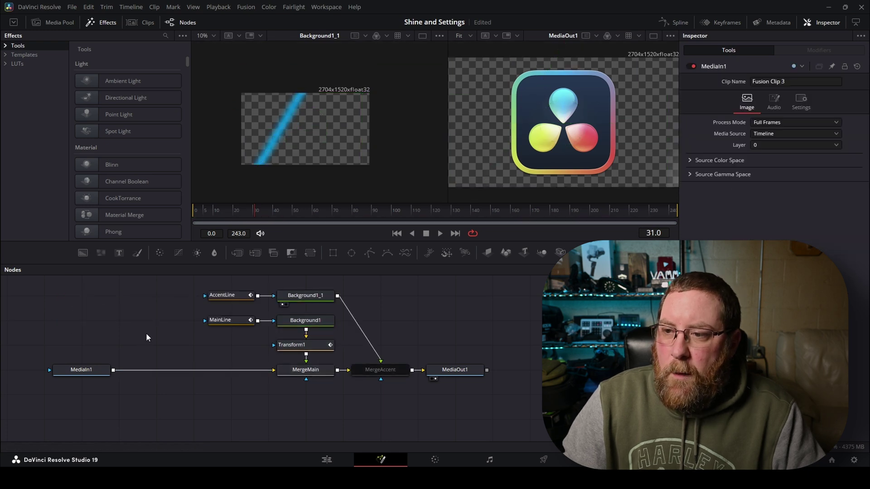
# Add a pipe router on the connection after MediaIn1 and move MergeMain closer to it
pyautogui.keyDown('ctrl'); pyautogui.click(189, 369); pyautogui.keyUp('ctrl')
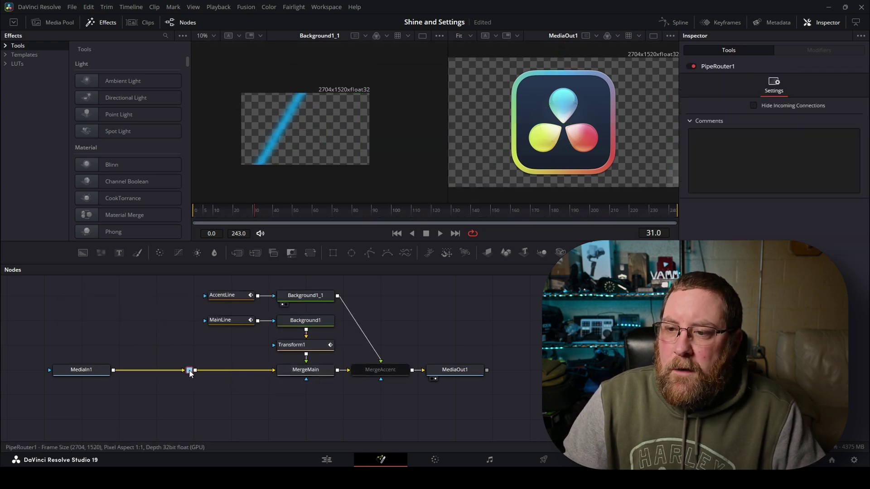
pyautogui.moveTo(190, 372); pyautogui.dragTo(157, 372)
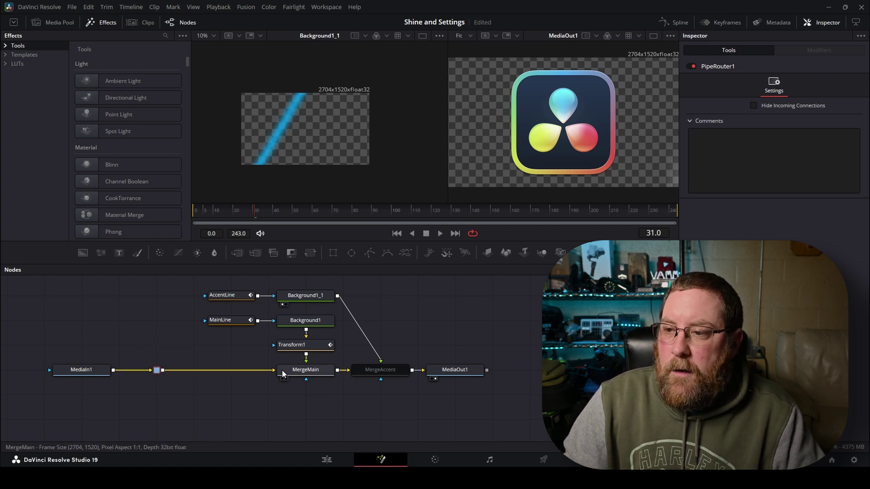
pyautogui.moveTo(304, 372); pyautogui.dragTo(232, 372)
pyautogui.click(222, 369)
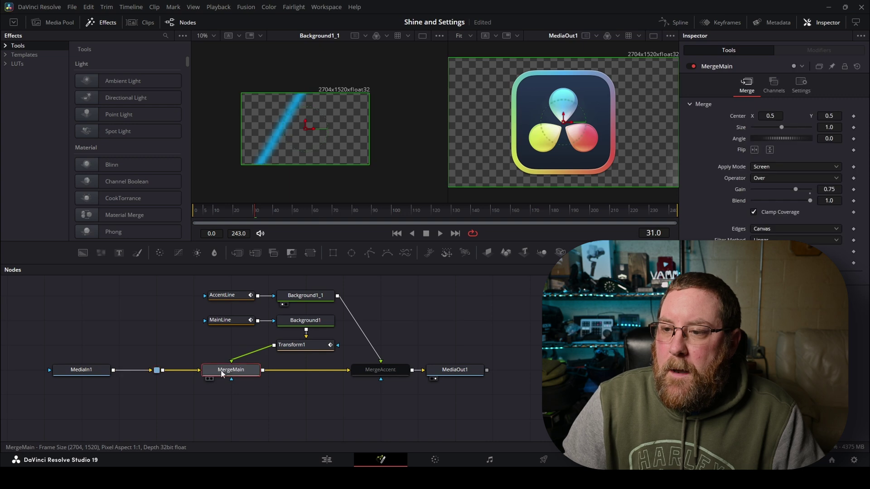
# Connect the router's output to the effect masks of MergeMain and MergeAccent, and tidy Transform1 beneath Background1
pyautogui.moveTo(162, 370); pyautogui.dragTo(232, 379)
pyautogui.moveTo(168, 371); pyautogui.dragTo(381, 380)
pyautogui.click(380, 369)
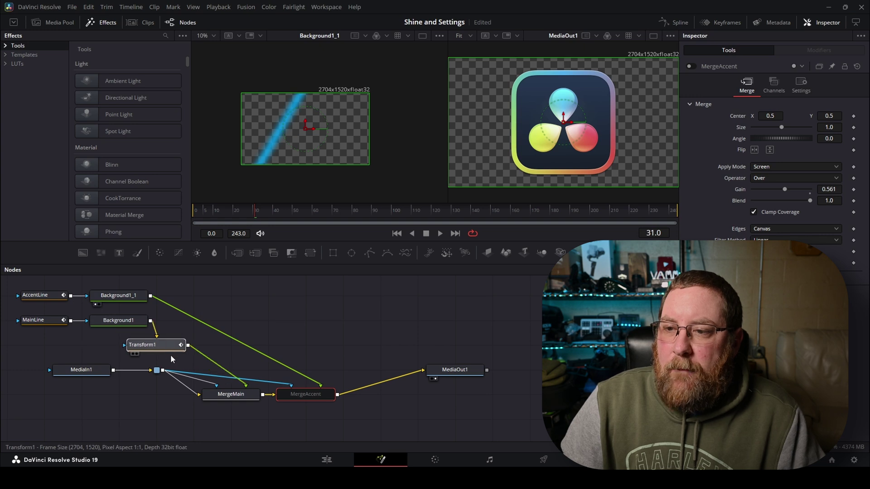
pyautogui.click(137, 349)
# Return to frame 0 and smooth both keyframes of Transform1's displacement curve in the Spline editor
pyautogui.moveTo(403, 209); pyautogui.dragTo(186, 221)
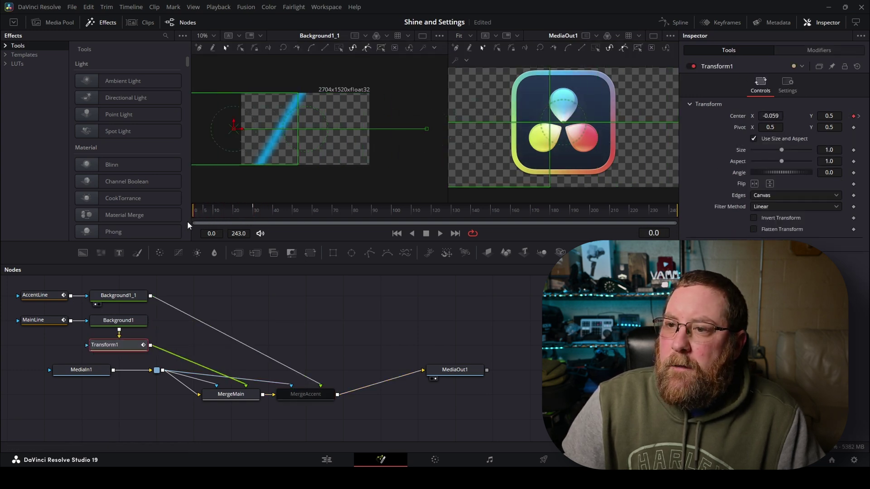
pyautogui.click(675, 23)
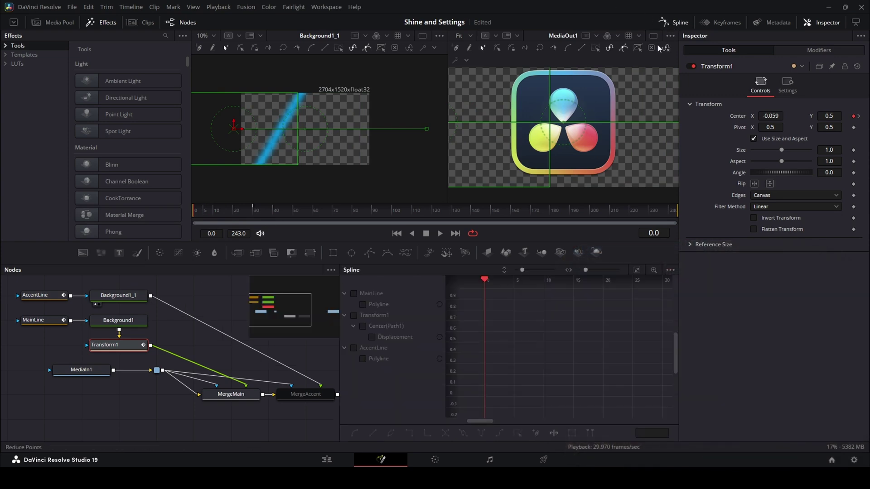
pyautogui.click(353, 315)
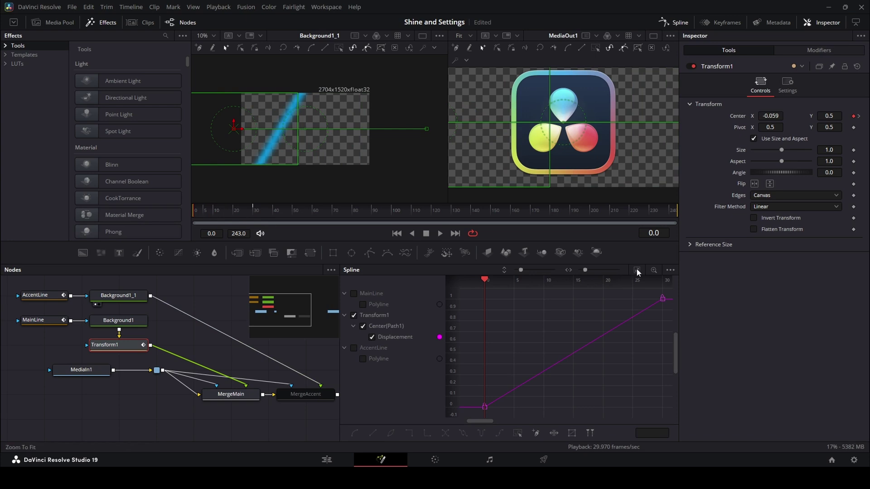
pyautogui.moveTo(665, 295); pyautogui.dragTo(466, 412)
pyautogui.press('s')
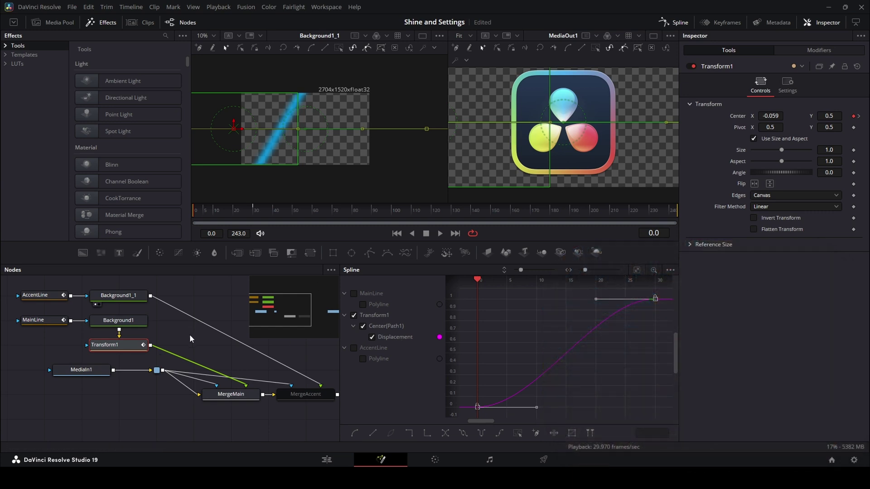
pyautogui.click(673, 23)
# Rename the Transform1 node as Transform30
pyautogui.moveTo(252, 317); pyautogui.dragTo(302, 336)
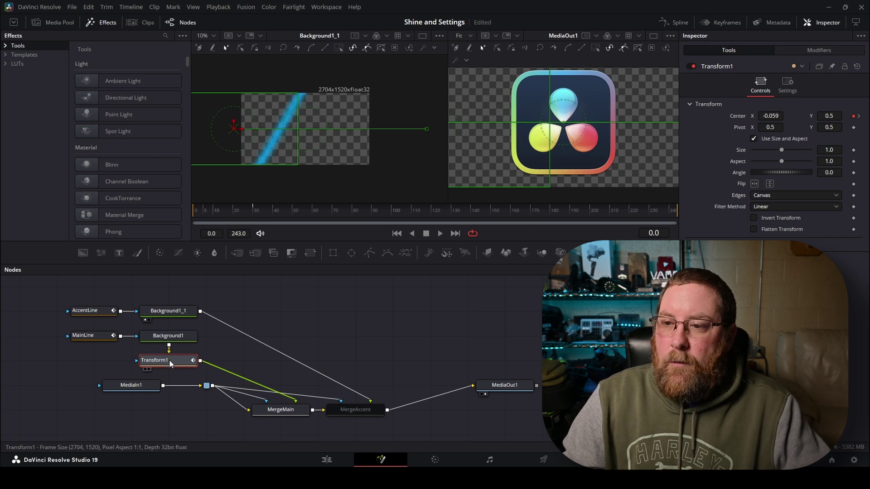
pyautogui.press('F2')
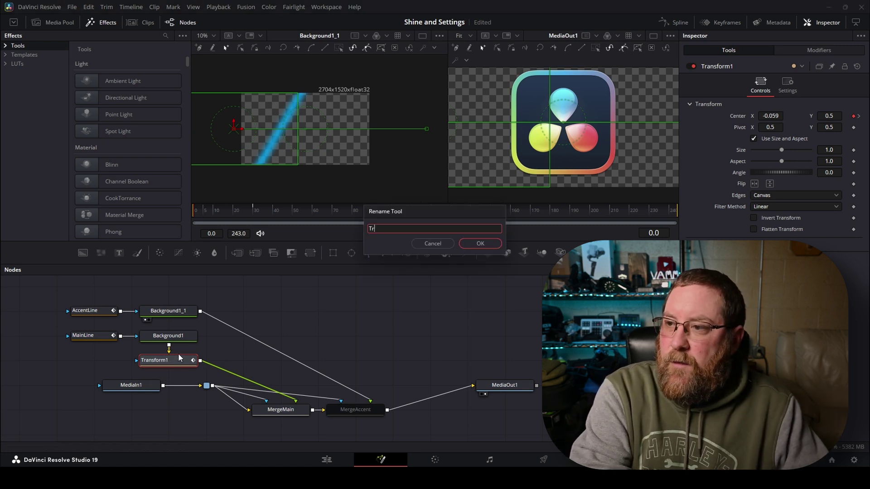
pyautogui.press('Return')
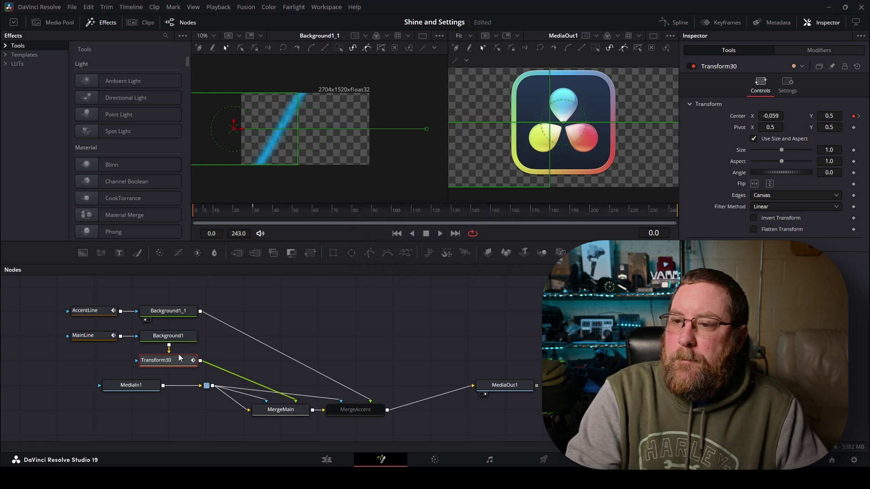
# Paste an instance of Transform30 onto the connection between Background1_1 and MergeAccent, and line up Transform30 beside Background1
pyautogui.click(221, 353)
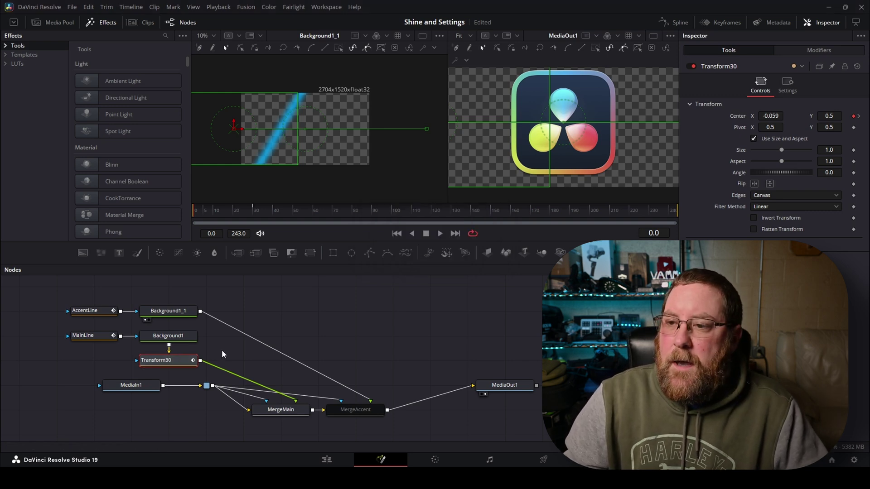
pyautogui.hotkey('ctrl', 'shift', 'v')
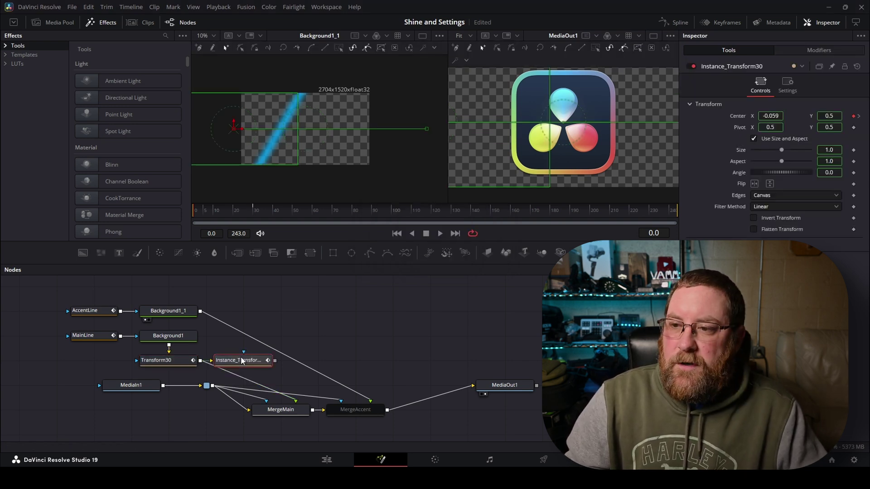
pyautogui.moveTo(244, 361); pyautogui.dragTo(227, 336)
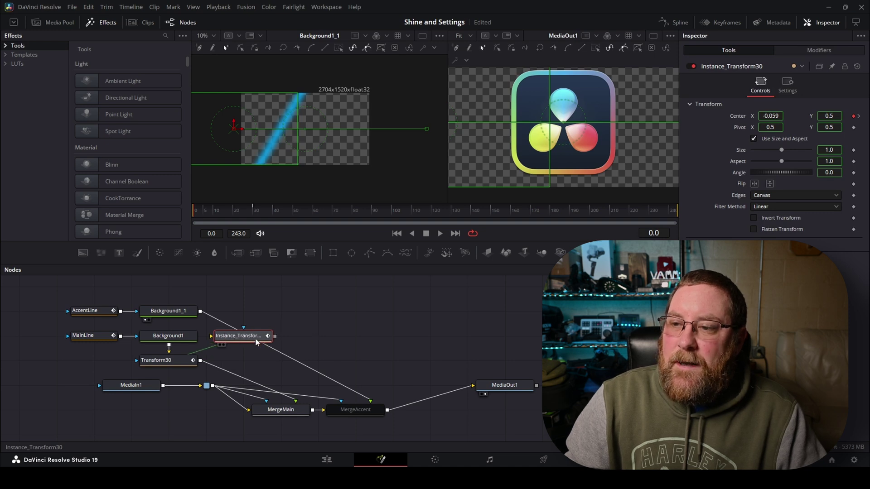
pyautogui.hotkey('ctrl', 'z')
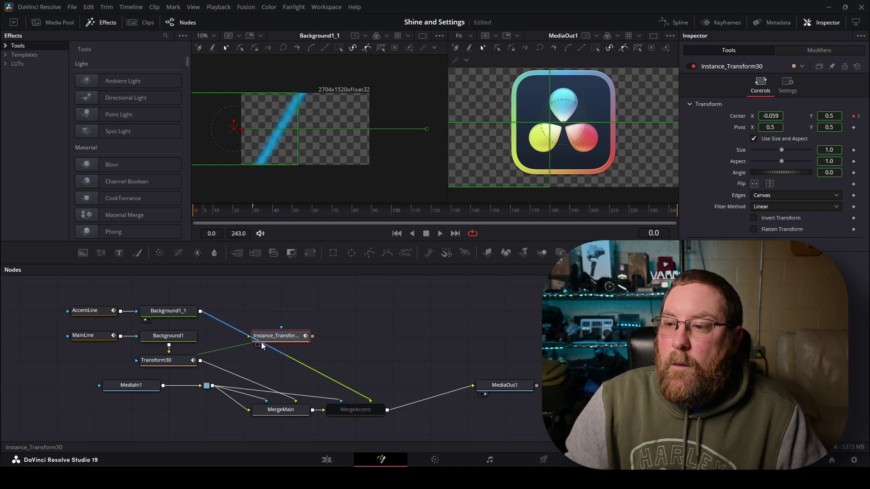
pyautogui.moveTo(260, 341); pyautogui.dragTo(277, 335)
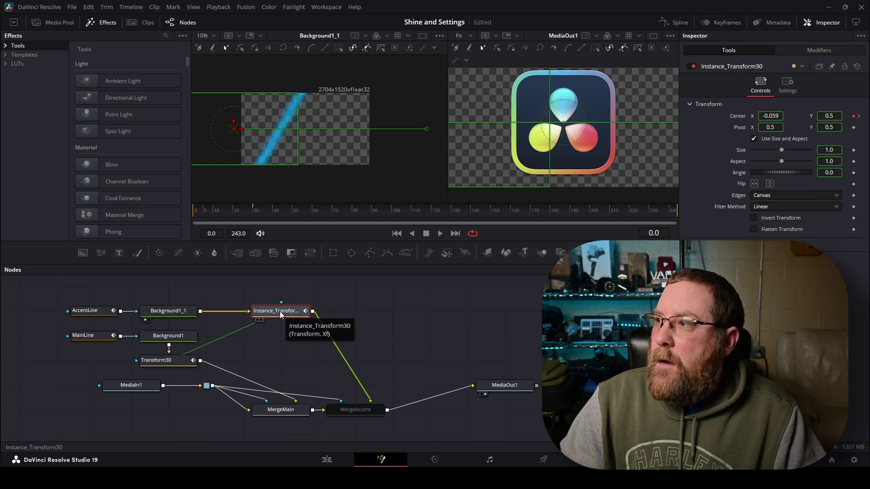
pyautogui.moveTo(179, 360); pyautogui.dragTo(256, 336)
# Duplicate the Transform30 node together with its instance twice and line up both copied pairs in the same rows as the originals
pyautogui.moveTo(299, 291); pyautogui.dragTo(247, 352)
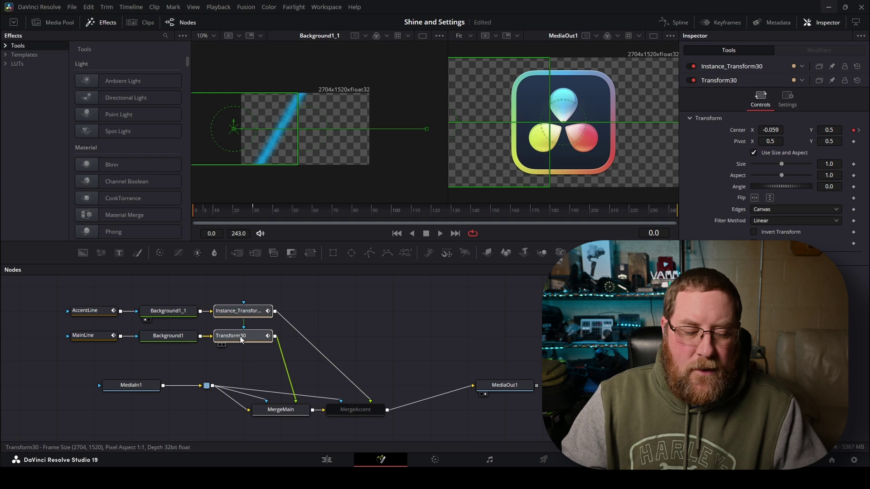
pyautogui.hotkey('ctrl', 'v')
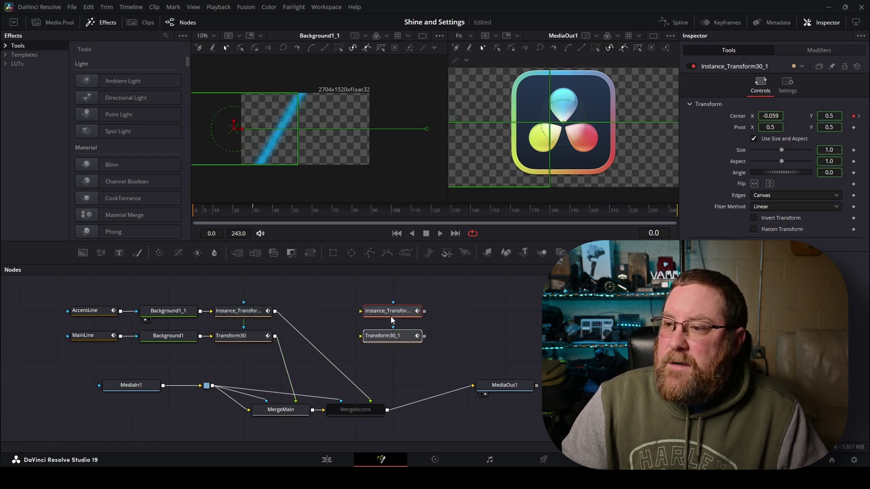
pyautogui.hotkey('ctrl', 'v')
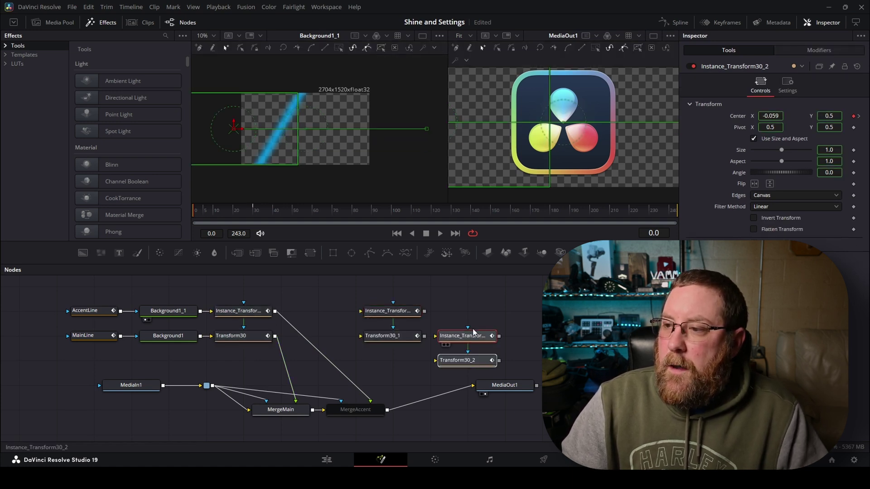
pyautogui.moveTo(466, 360); pyautogui.dragTo(467, 336)
# Rename the instance node of the first copied pair as Instance_Transform45
pyautogui.click(390, 311)
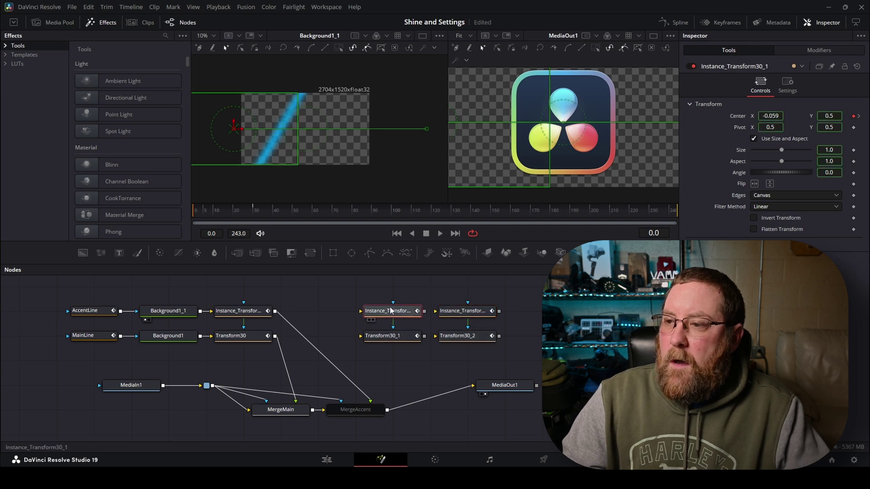
pyautogui.press('F2')
pyautogui.press('Home')
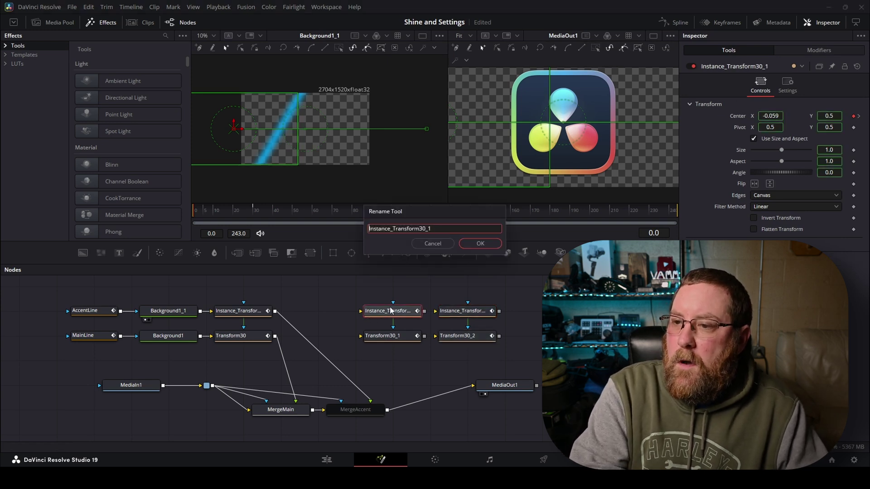
pyautogui.press('Return')
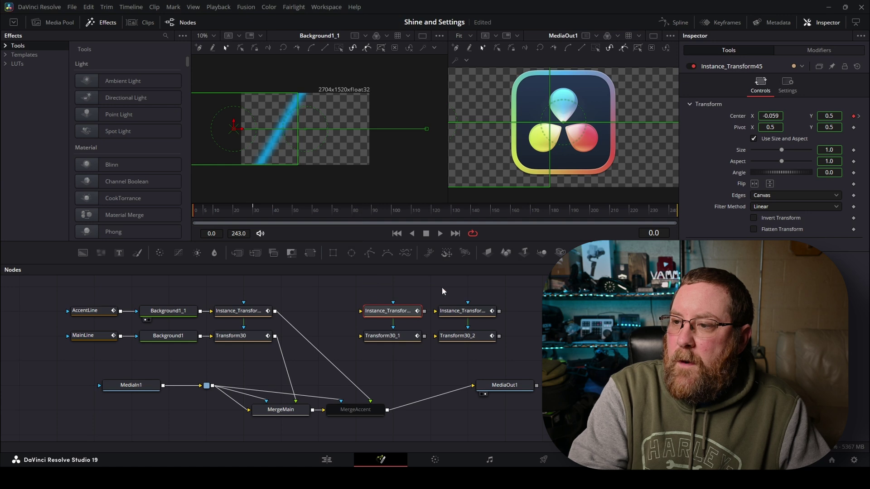
# Rename the instance node of the second copied pair as Instance_Transform60
pyautogui.click(462, 312)
pyautogui.press('F2')
pyautogui.press('End')
pyautogui.press('BackSpace')
pyautogui.press('BackSpace')
pyautogui.press('BackSpace')
pyautogui.write('1')
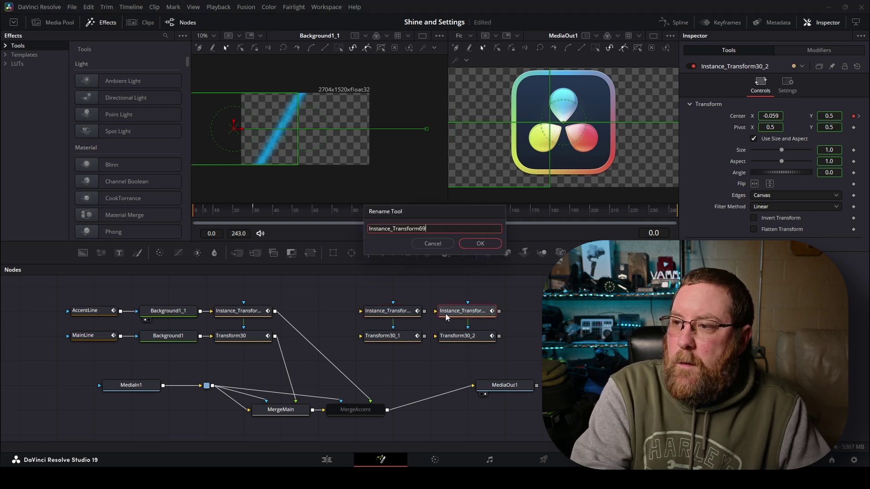
pyautogui.press('Return')
# Rename the regular transform node of the first copied pair as Transform45
pyautogui.click(389, 337)
pyautogui.press('F2')
pyautogui.press('End')
pyautogui.press('BackSpace')
pyautogui.press('BackSpace')
pyautogui.press('BackSpace')
pyautogui.press('BackSpace')
pyautogui.write('45')
pyautogui.press('Return')
# Rename the regular transform node of the second copied pair as Transform60
pyautogui.click(455, 337)
pyautogui.press('F2')
pyautogui.press('End')
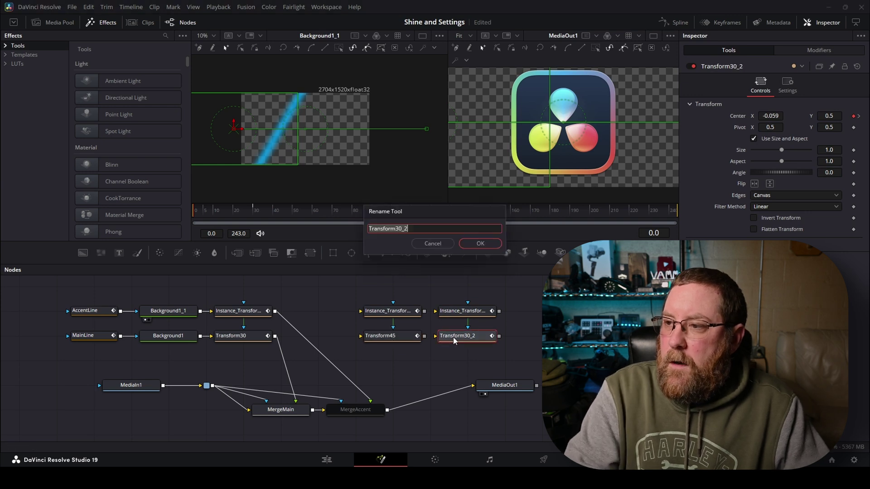
pyautogui.press('BackSpace')
pyautogui.press('BackSpace')
pyautogui.press('BackSpace')
pyautogui.press('BackSpace')
pyautogui.write('60')
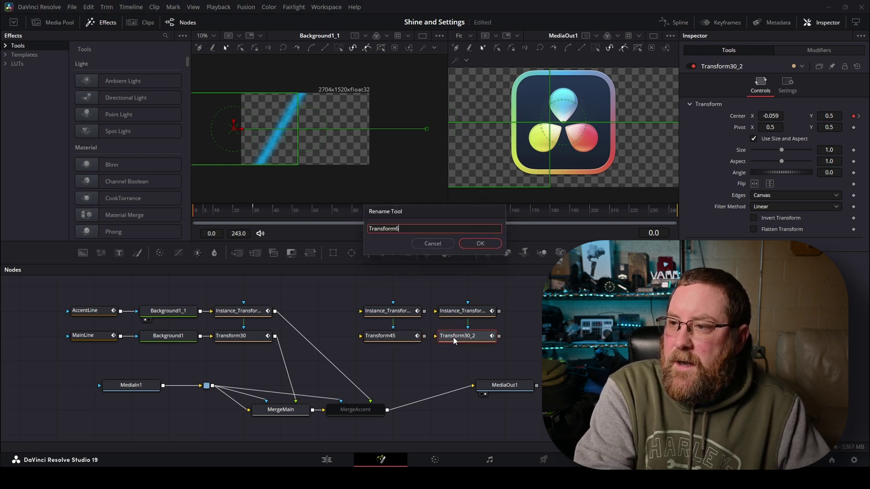
pyautogui.press('Return')
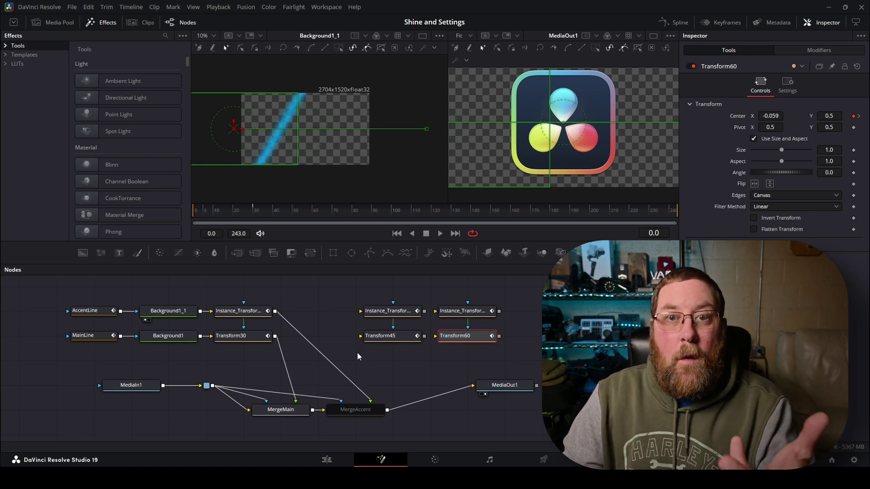
# Stack Instance_Transform45 and Instance_Transform60 above Instance_Transform30, and Transform45 and Transform60 beneath Transform30, making room above MediaIn1's row
pyautogui.click(336, 287)
pyautogui.moveTo(336, 287); pyautogui.dragTo(372, 314)
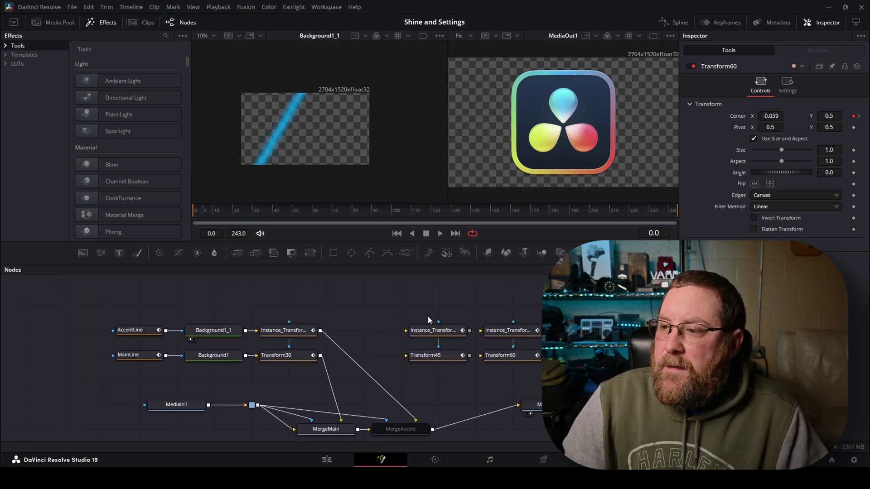
pyautogui.moveTo(433, 330); pyautogui.dragTo(320, 306)
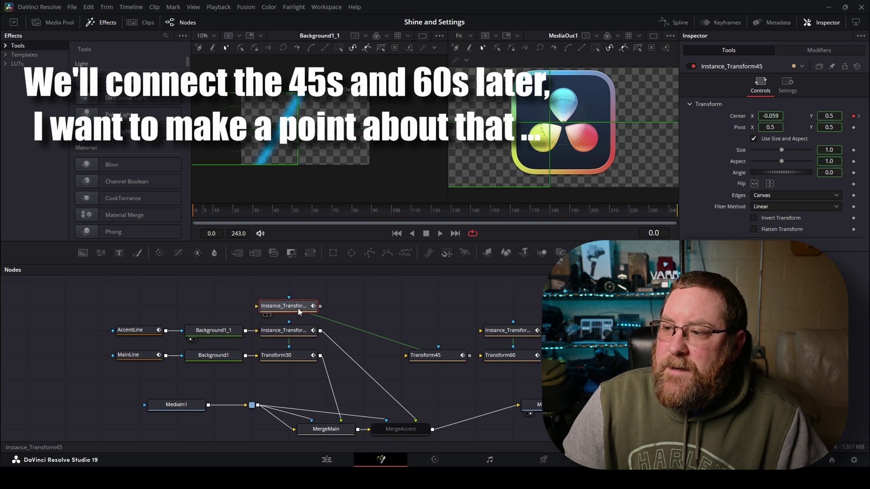
pyautogui.moveTo(507, 330); pyautogui.dragTo(285, 281)
pyautogui.moveTo(324, 305); pyautogui.dragTo(286, 305)
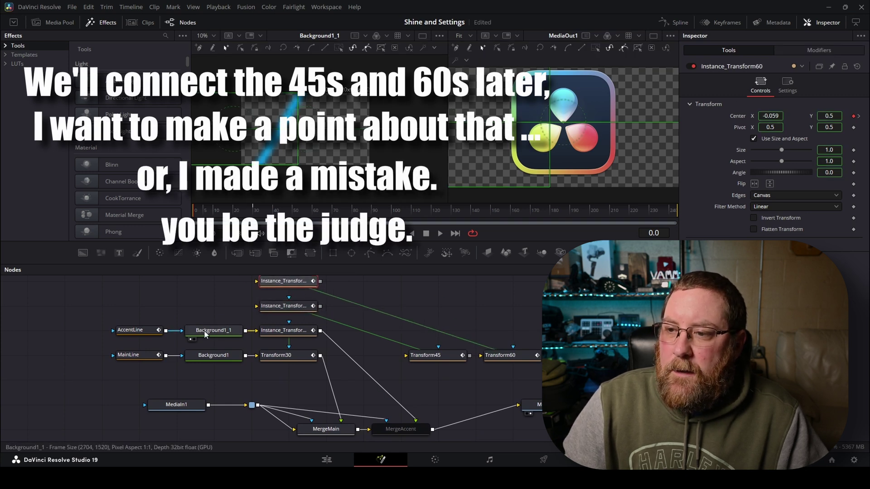
pyautogui.moveTo(442, 356); pyautogui.dragTo(298, 381)
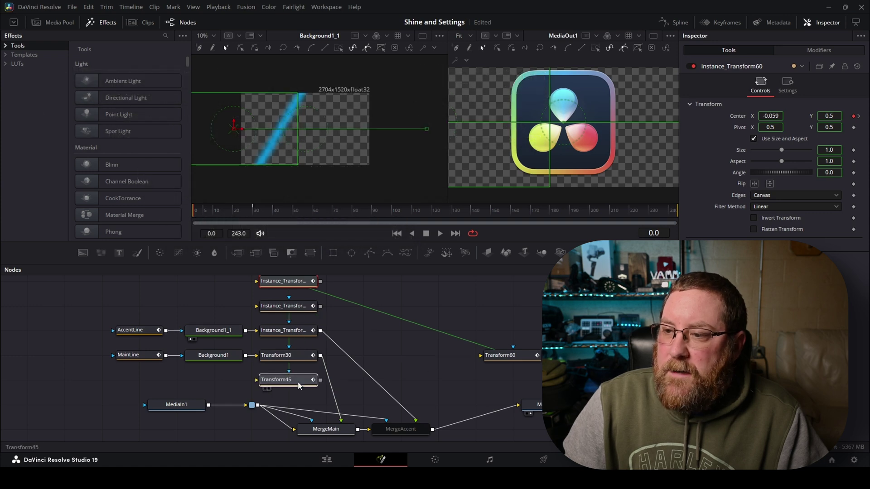
pyautogui.moveTo(81, 277); pyautogui.dragTo(538, 392)
pyautogui.moveTo(521, 356); pyautogui.dragTo(297, 380)
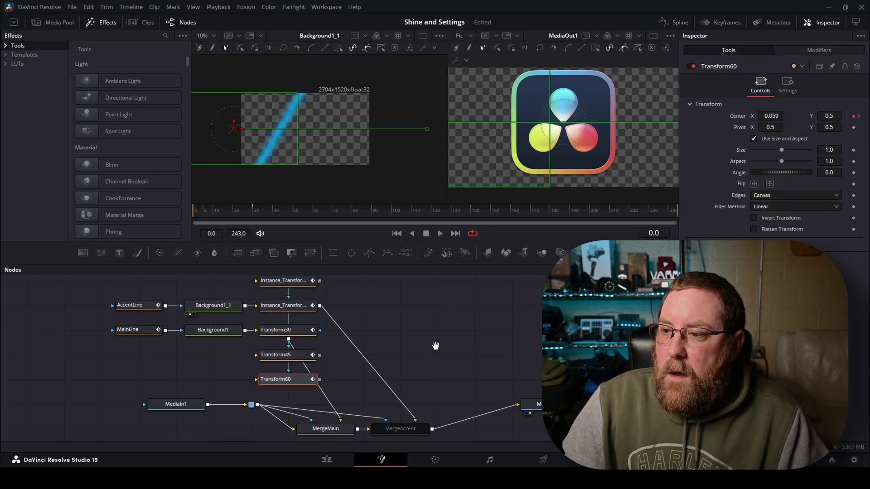
# Disconnect the outputs of Transform30 and Instance_Transform30 from MergeMain and MergeAccent
pyautogui.hscroll(1, 432, 346)
pyautogui.click(309, 408)
pyautogui.press('Delete')
# Add a Switch node, rename it SwitchMain and place it in the same row as Transform45
pyautogui.moveTo(403, 349); pyautogui.dragTo(369, 368)
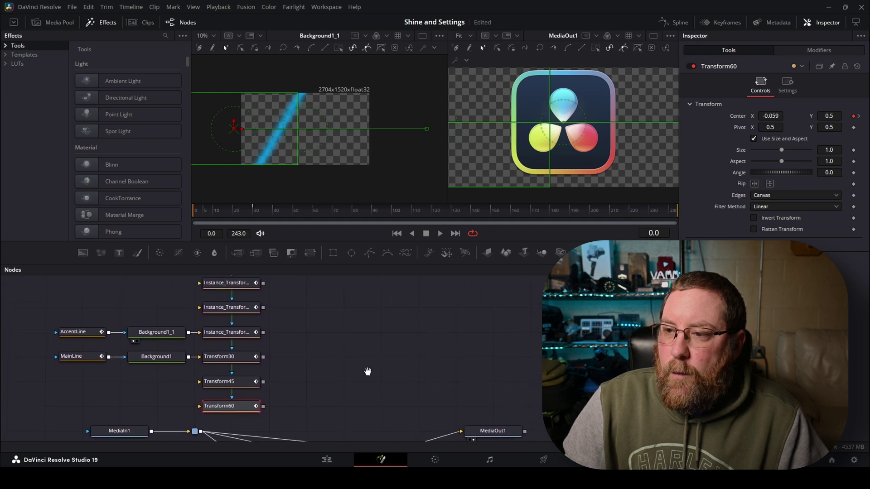
pyautogui.click(324, 319)
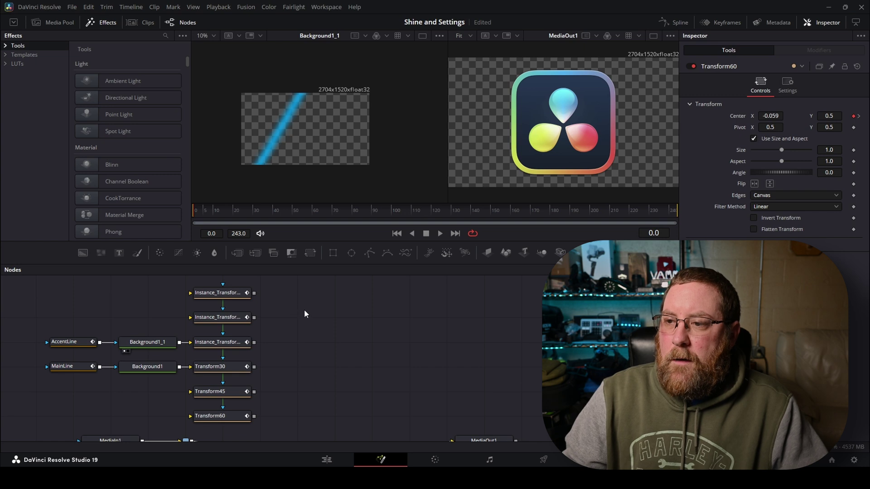
pyautogui.hotkey('shift', 'space')
pyautogui.write('sw')
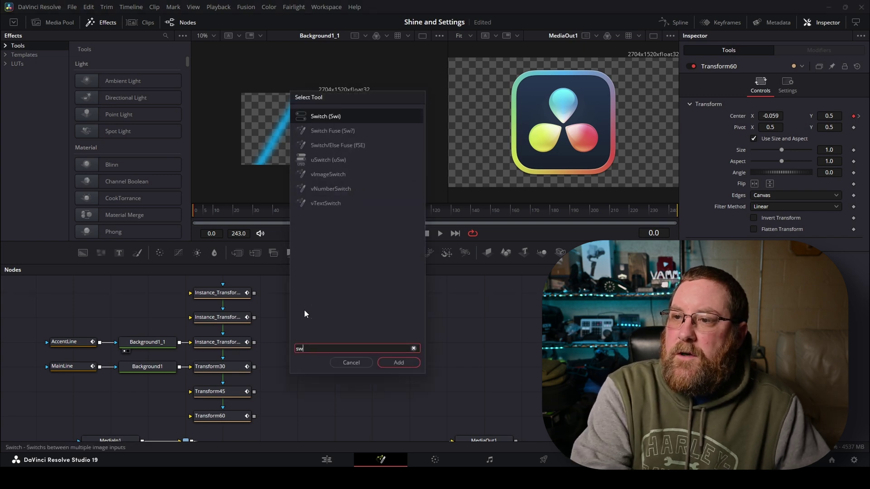
pyautogui.press('Return')
pyautogui.press('F2')
pyautogui.write('S')
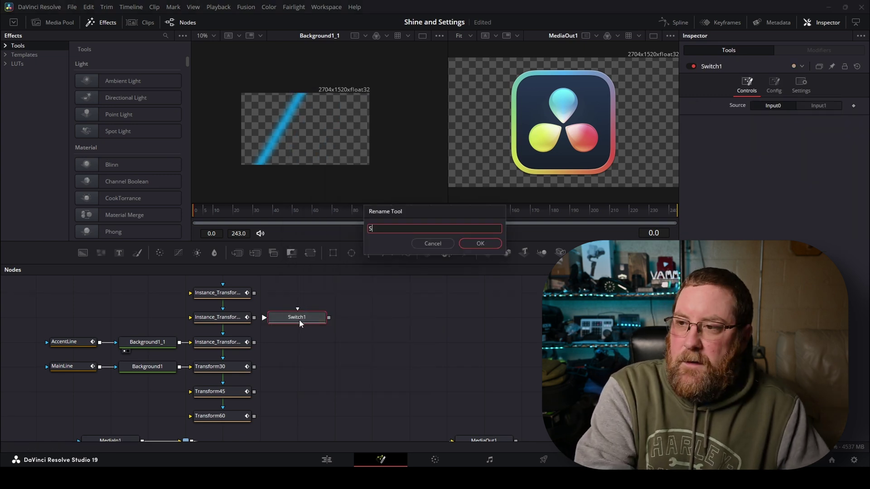
pyautogui.write('witchMain')
pyautogui.press('Return')
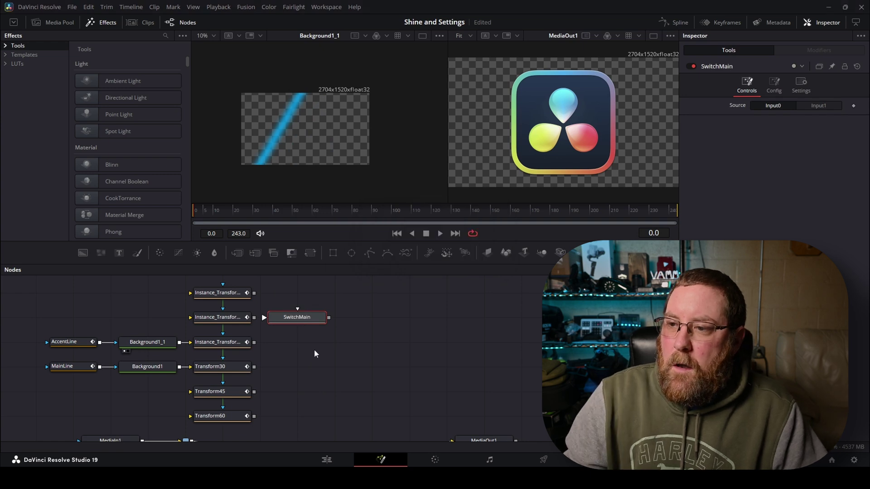
pyautogui.moveTo(299, 319); pyautogui.dragTo(336, 394)
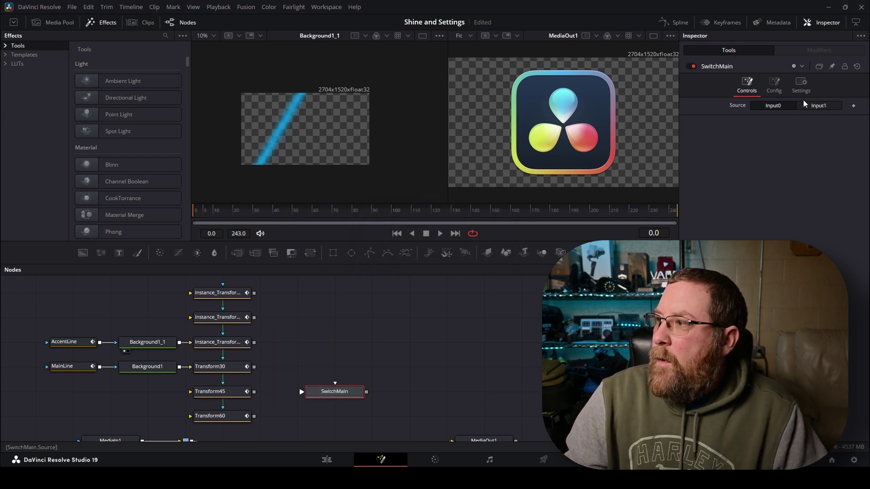
# Set SwitchMain's number of inputs to 3 and name them 30, 45 and 60
pyautogui.click(776, 86)
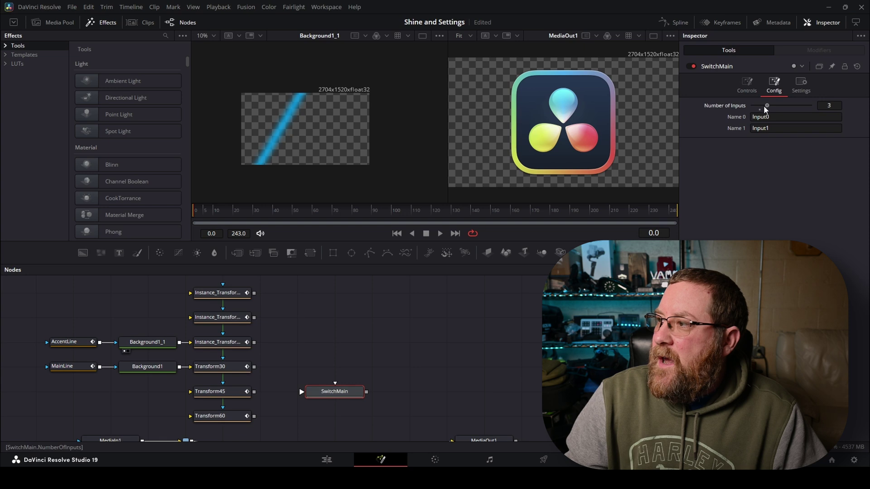
pyautogui.press('Tab')
pyautogui.write('30')
pyautogui.press('Tab')
pyautogui.write('45')
pyautogui.press('Tab')
pyautogui.write('60')
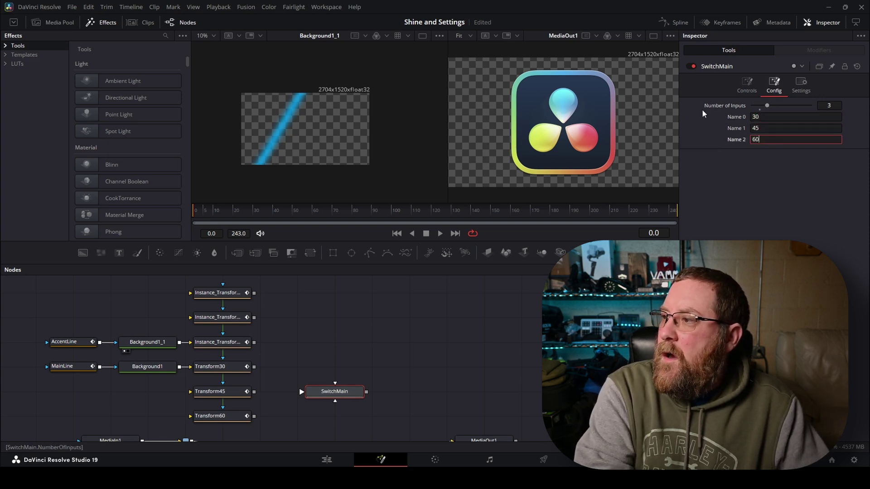
pyautogui.press('Tab')
pyautogui.click(745, 88)
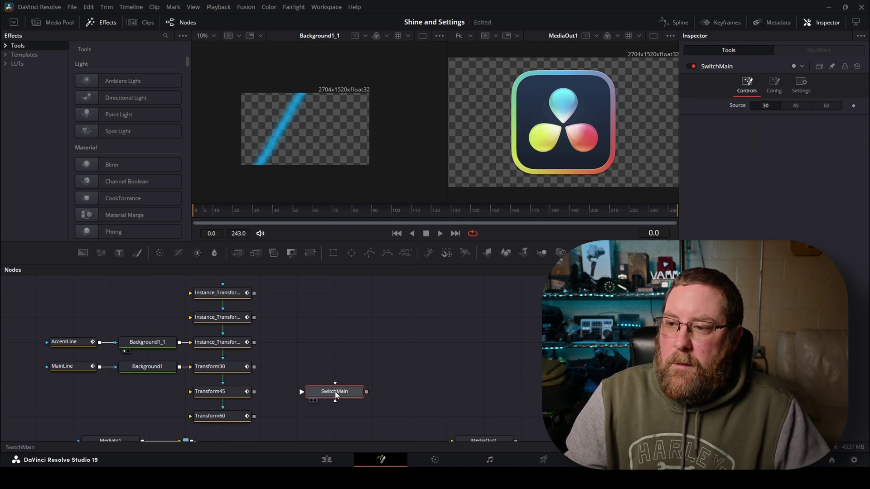
# Paste an instance of SwitchMain and place it above the original in the row of Instance_Transform45
pyautogui.hotkey('ctrl', 'shift', 'v')
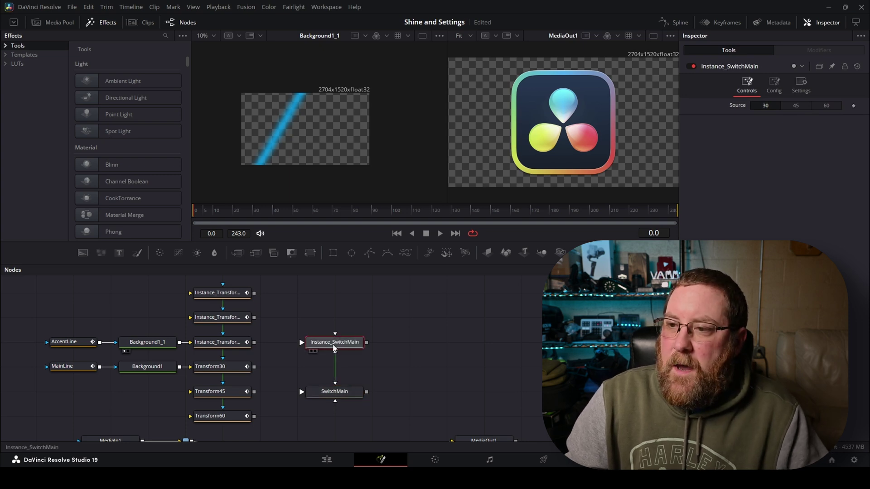
pyautogui.moveTo(334, 344); pyautogui.dragTo(334, 318)
pyautogui.click(300, 358)
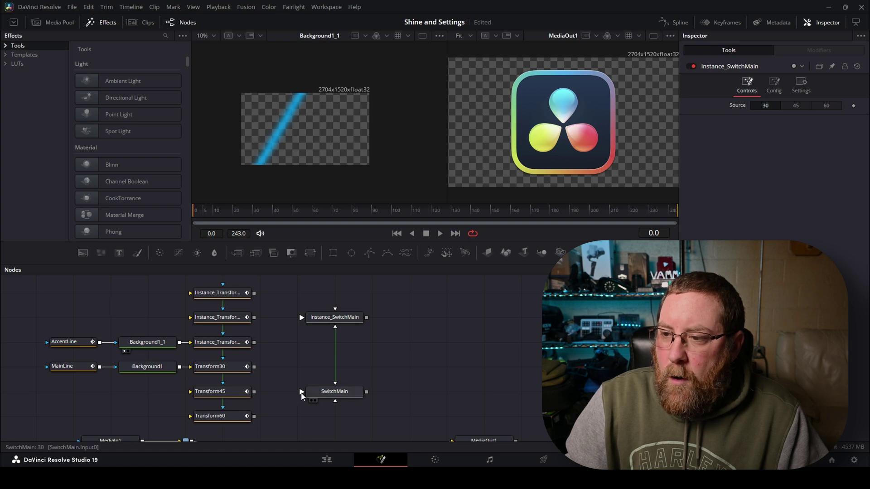
# Connect Transform30, Transform45 and Transform60 to SwitchMain's inputs 30, 45 and 60 respectively
pyautogui.moveTo(254, 366); pyautogui.dragTo(300, 393)
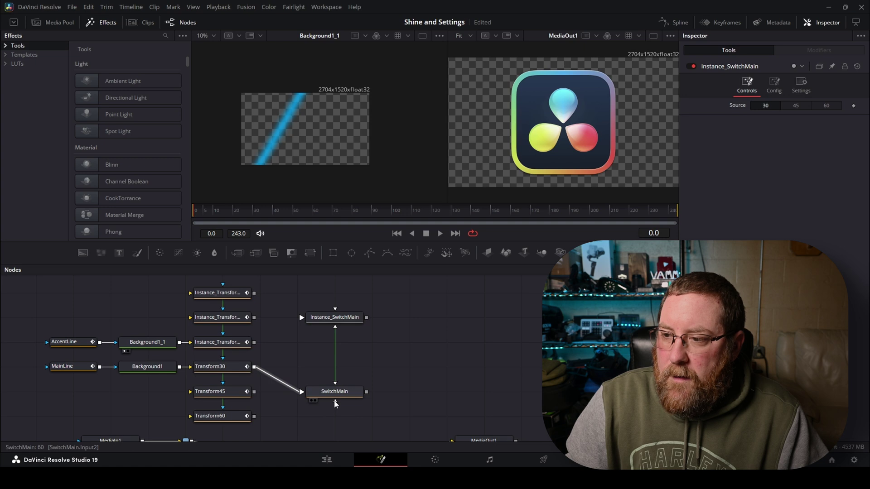
pyautogui.moveTo(254, 415); pyautogui.dragTo(319, 404)
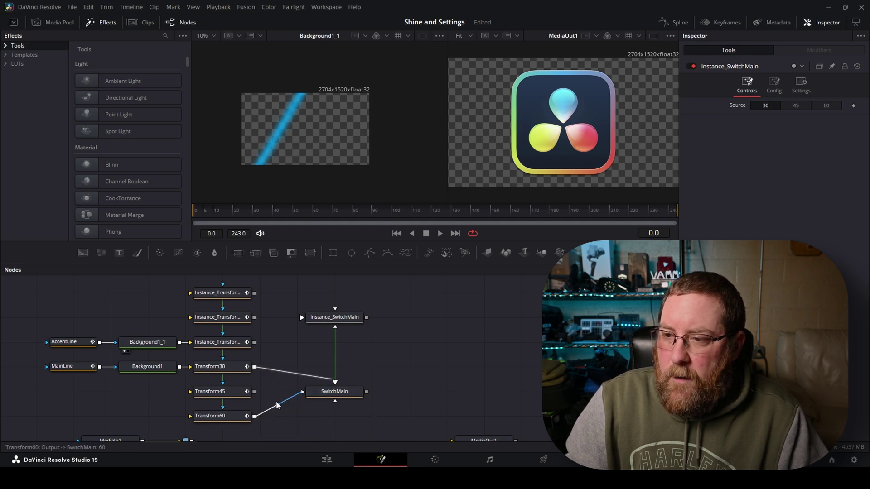
pyautogui.moveTo(254, 391); pyautogui.dragTo(319, 393)
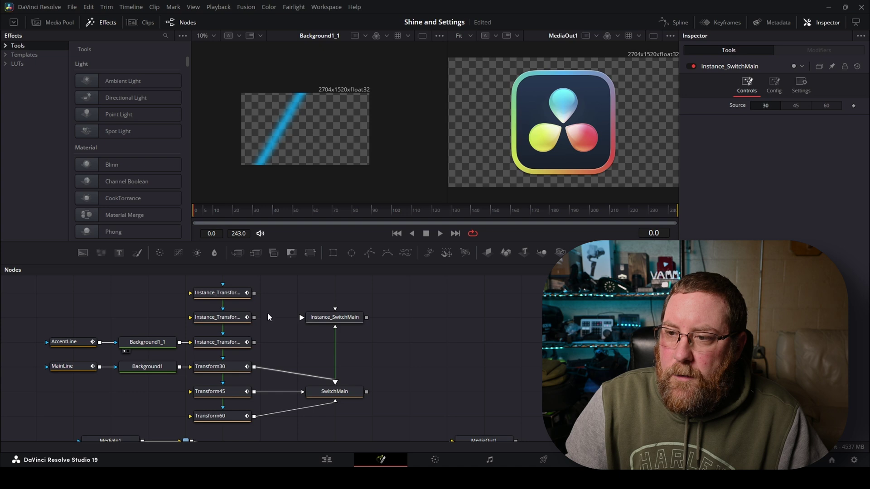
# Connect Instance_Transform30, Instance_Transform45 and Instance_Transform60 to Instance_SwitchMain's inputs 30, 45 and 60 respectively
pyautogui.click(226, 292)
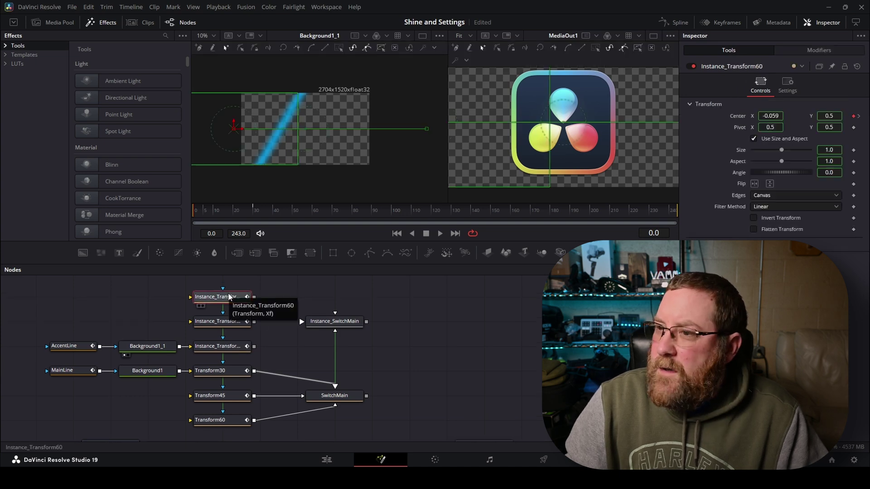
pyautogui.click(224, 323)
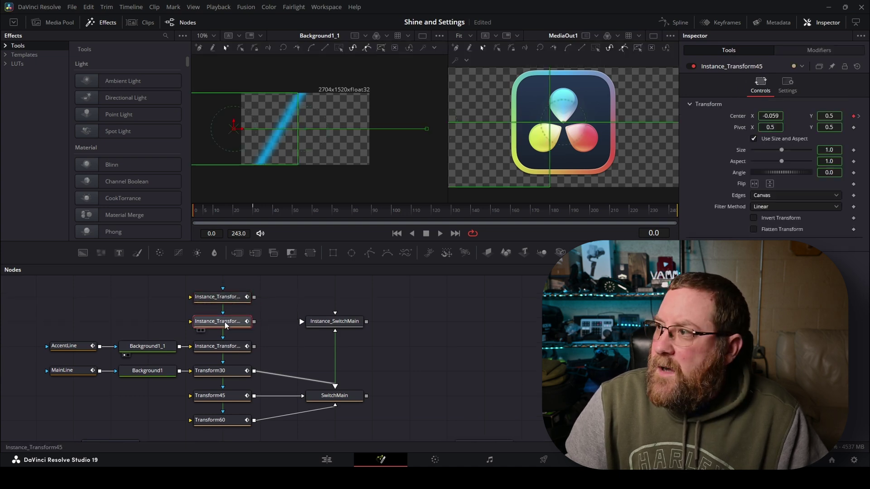
pyautogui.click(222, 347)
pyautogui.moveTo(255, 346); pyautogui.dragTo(302, 322)
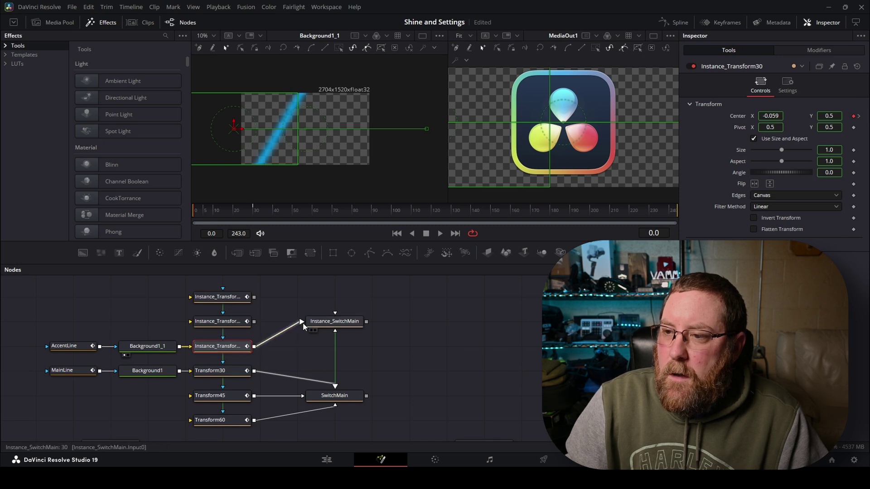
pyautogui.click(221, 321)
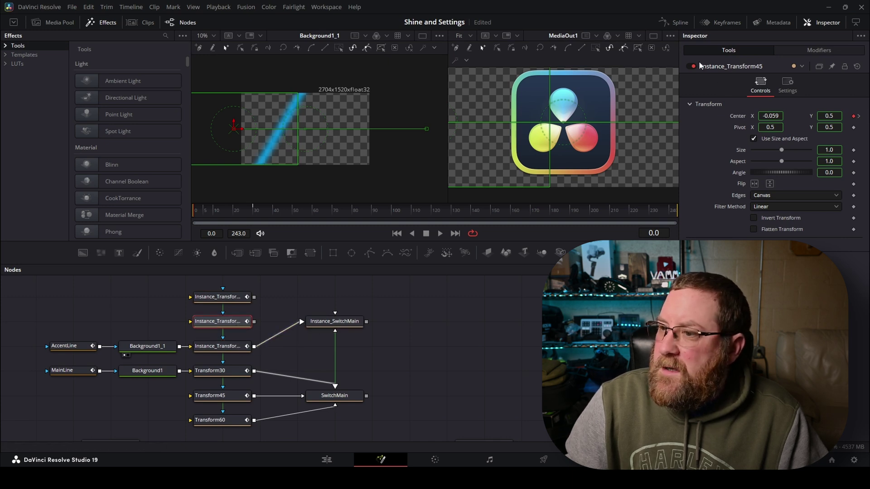
pyautogui.moveTo(255, 321); pyautogui.dragTo(325, 319)
pyautogui.moveTo(254, 297); pyautogui.dragTo(334, 312)
# Connect SwitchMain to MergeMain's foreground input and Instance_SwitchMain to MergeAccent's foreground input
pyautogui.moveTo(418, 315); pyautogui.dragTo(366, 266)
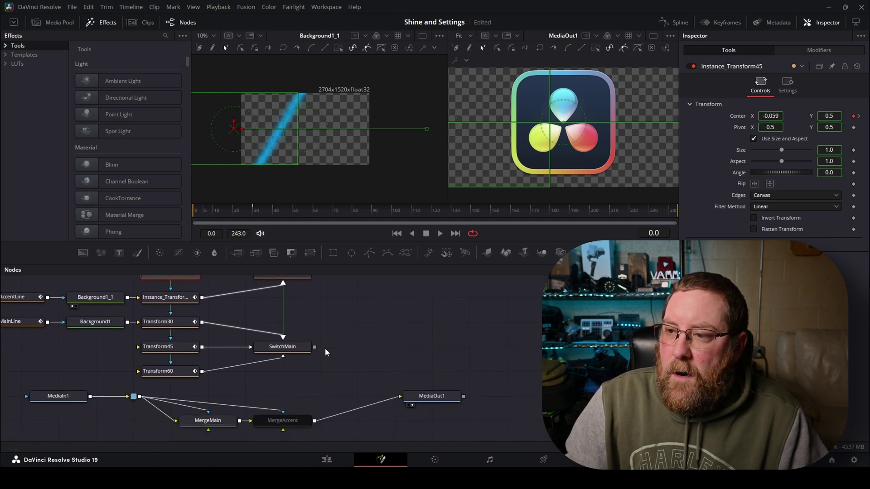
pyautogui.moveTo(314, 347); pyautogui.dragTo(209, 433)
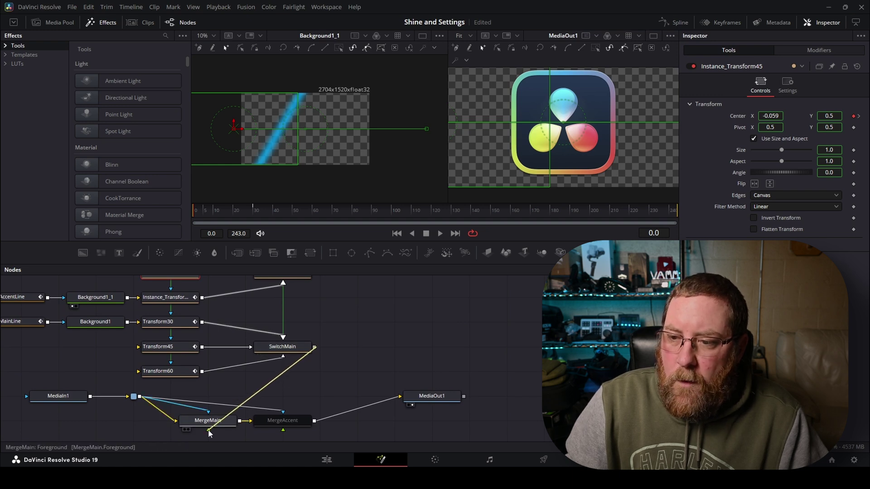
pyautogui.moveTo(209, 429); pyautogui.dragTo(209, 430)
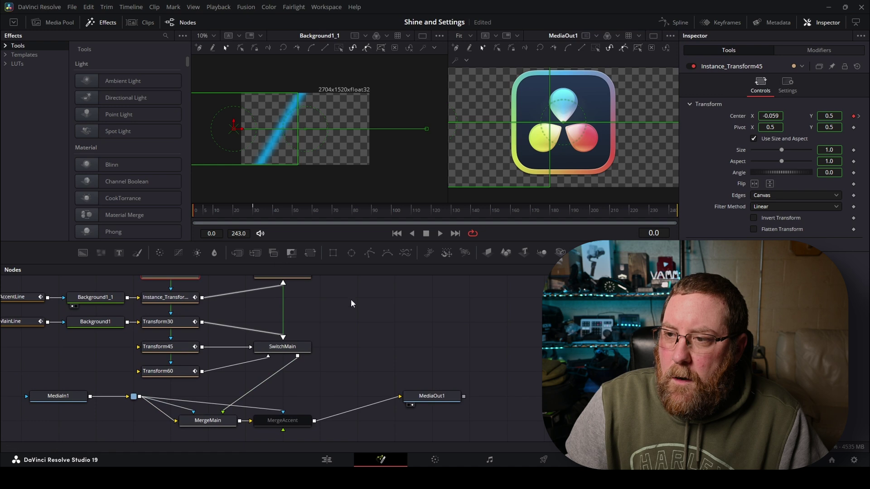
pyautogui.scroll(2, 352, 298)
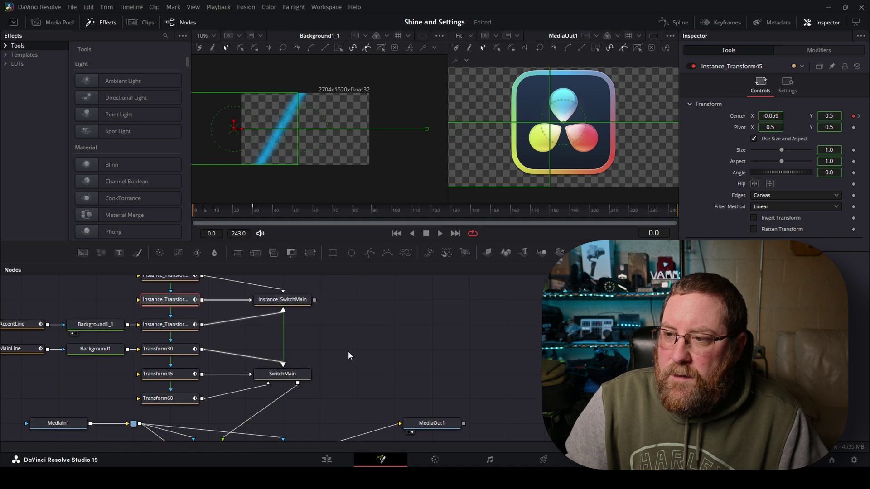
pyautogui.scroll(-1, 347, 351)
pyautogui.moveTo(321, 282); pyautogui.dragTo(289, 433)
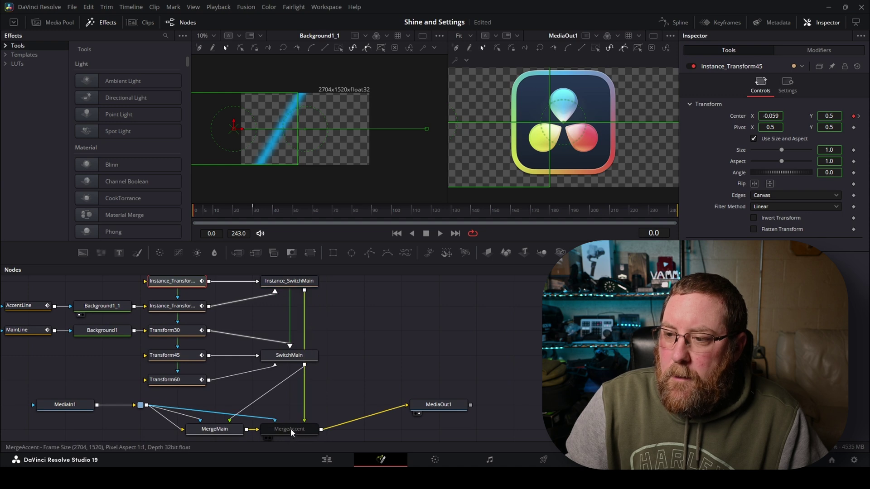
# Enable the MergeAccent node and move the playhead to frame 14 to preview the shine
pyautogui.click(290, 428)
pyautogui.click(688, 66)
pyautogui.moveTo(216, 210)
pyautogui.mouseDown()
pyautogui.moveTo(228, 215)
pyautogui.moveTo(222, 220)
pyautogui.mouseUp()
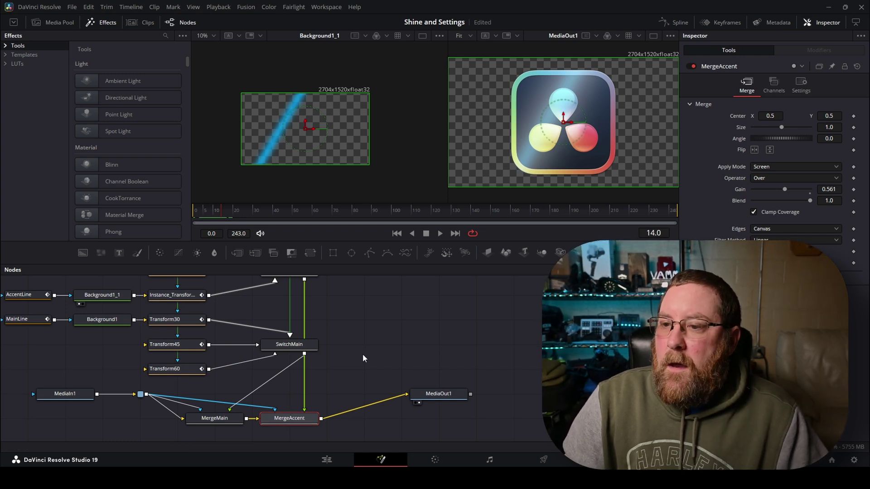
# Disconnect the effect mask from MergeAccent to compare the unmasked result, and undo the disconnection
pyautogui.scroll(-1, 364, 351)
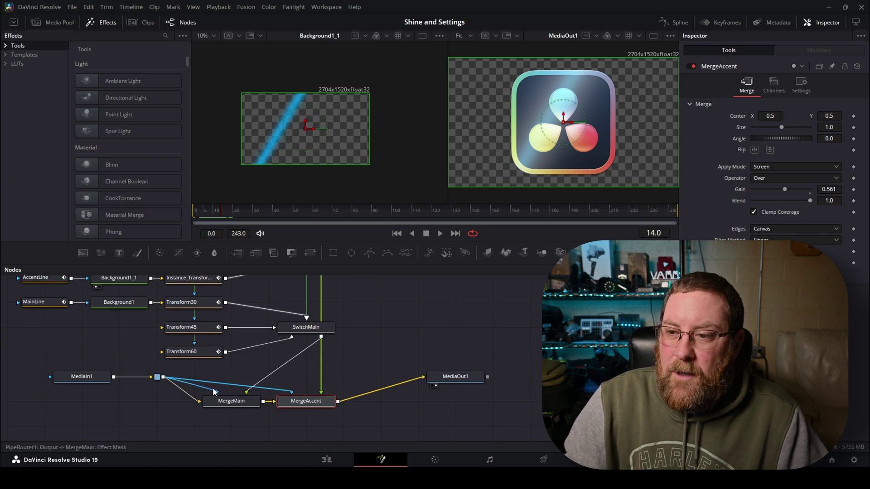
pyautogui.moveTo(286, 389); pyautogui.dragTo(282, 388)
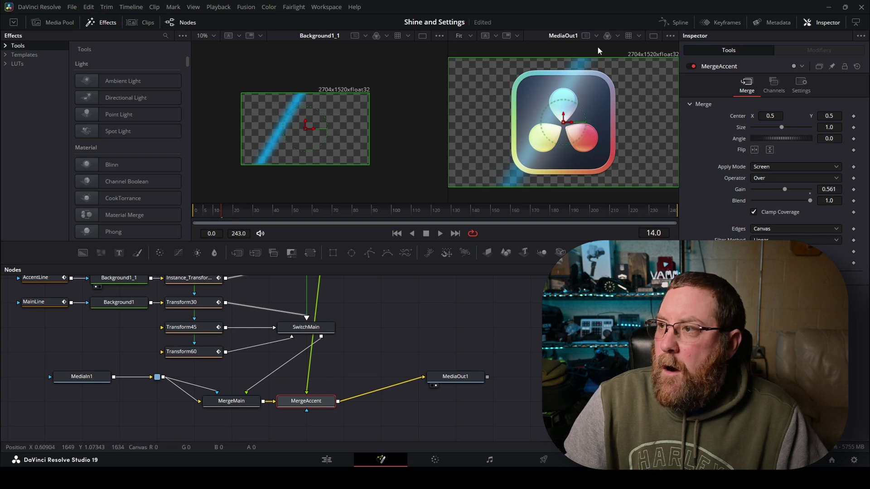
pyautogui.hotkey('ctrl', 'z')
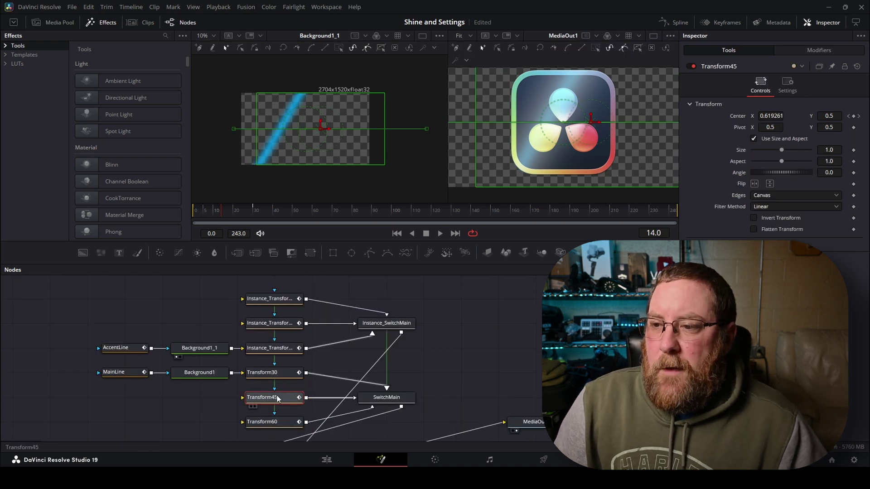
# Show Transform30's center Displacement curve in the Spline editor and fit it to the graph
pyautogui.click(274, 375)
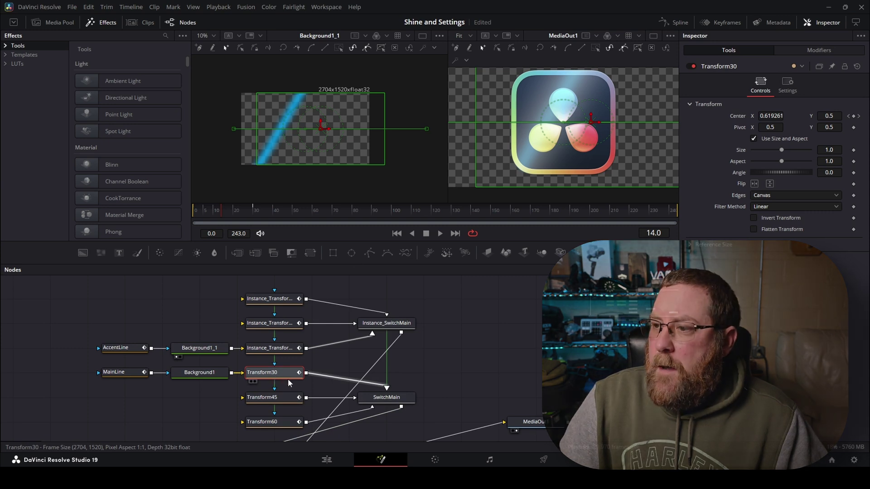
pyautogui.click(678, 23)
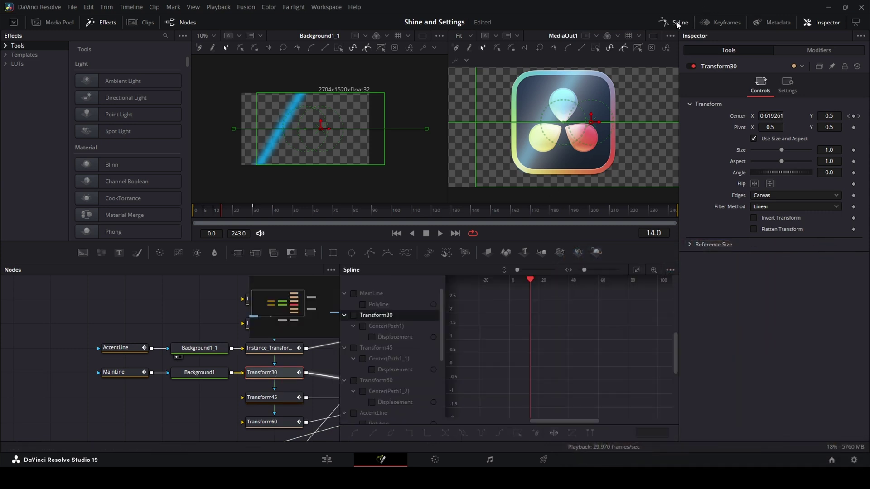
pyautogui.click(353, 315)
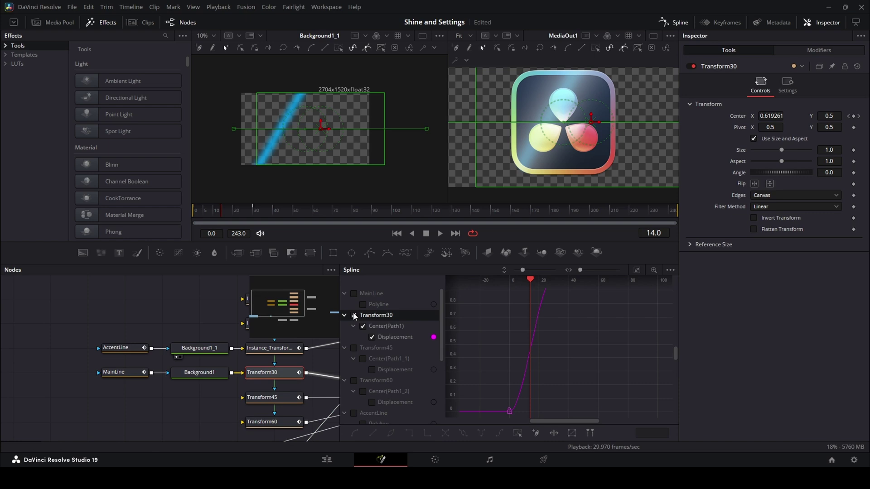
pyautogui.click(636, 269)
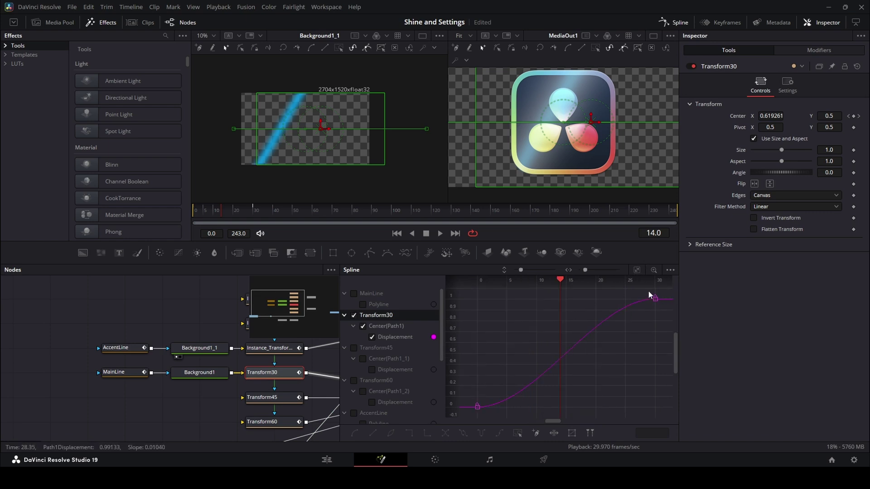
# Select both Transform30 Displacement keyframes, set the curve to loop, and play the composition to check the repeat
pyautogui.moveTo(566, 356); pyautogui.dragTo(469, 407)
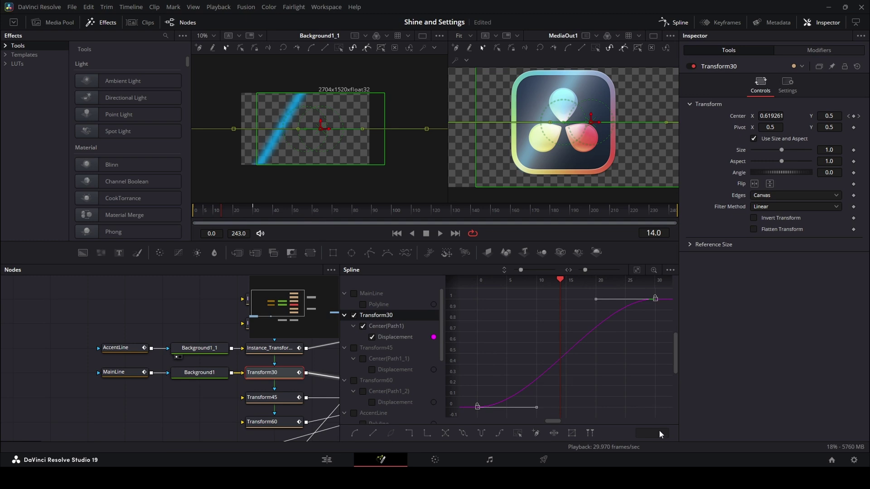
pyautogui.click(462, 434)
pyautogui.hscroll(10, 574, 377)
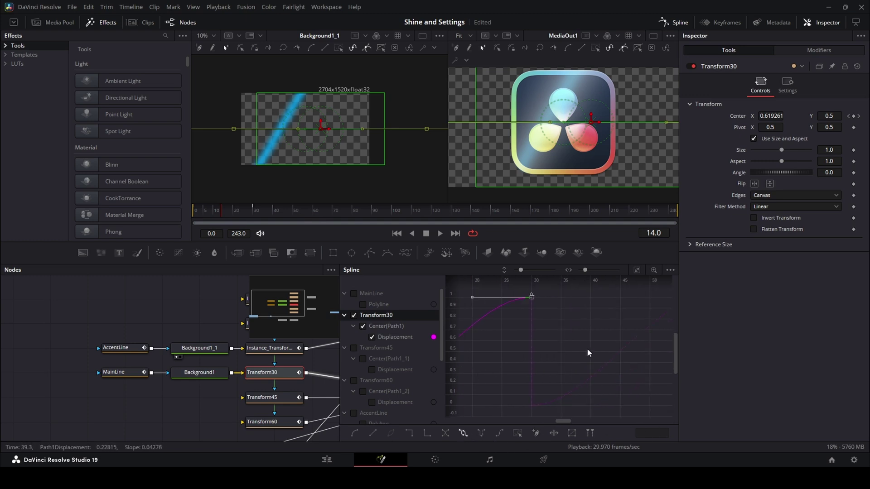
pyautogui.hscroll(10, 530, 346)
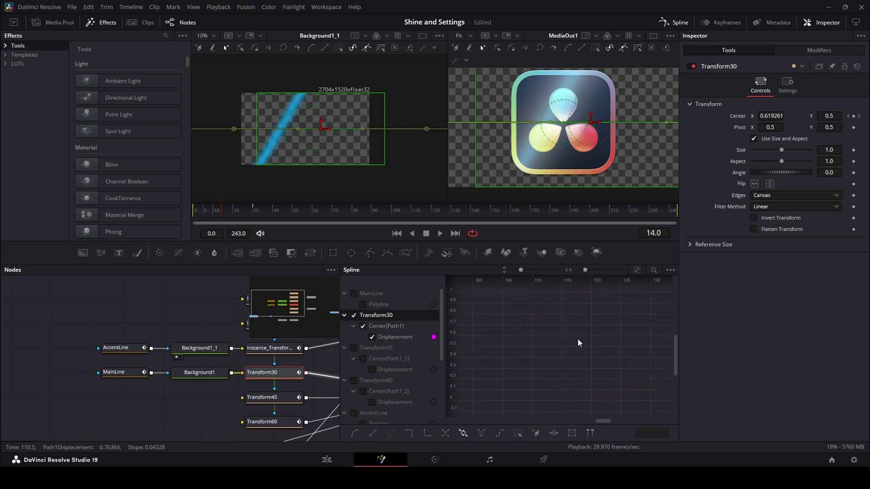
pyautogui.press('space')
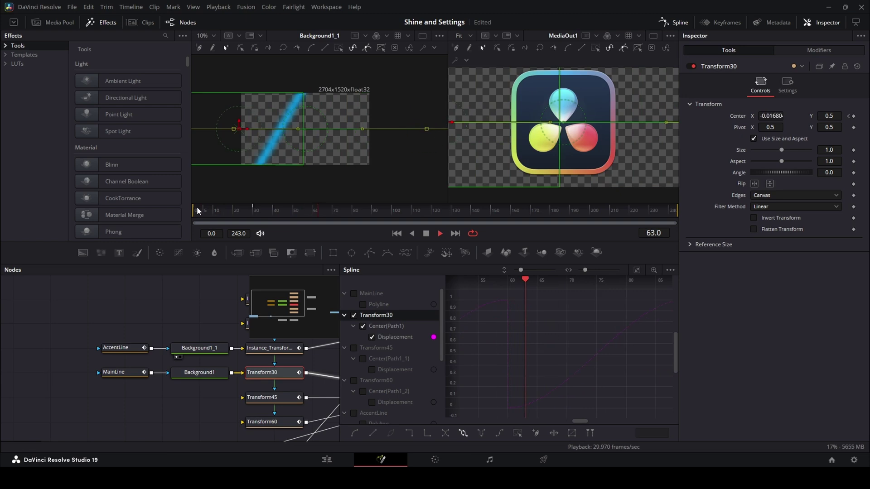
pyautogui.press('space')
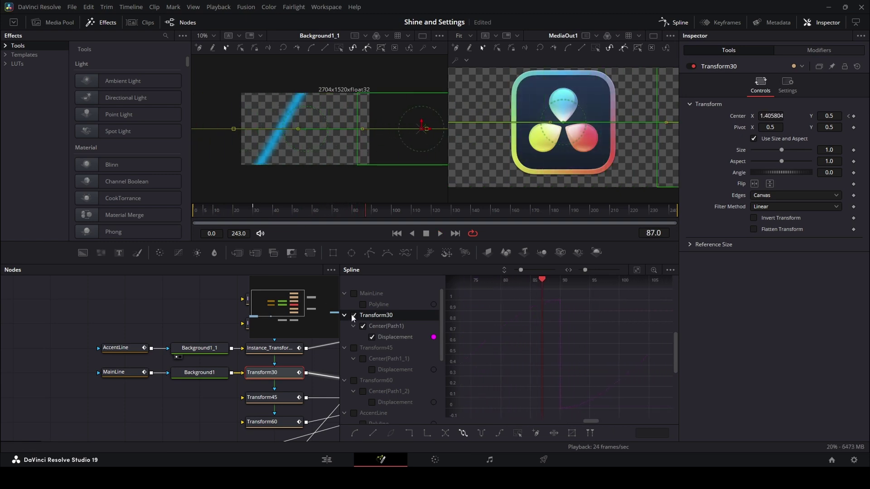
# Show only Transform45's Displacement curve, move its end keyframe to frame 45 and set the curve to loop
pyautogui.click(354, 315)
pyautogui.click(354, 347)
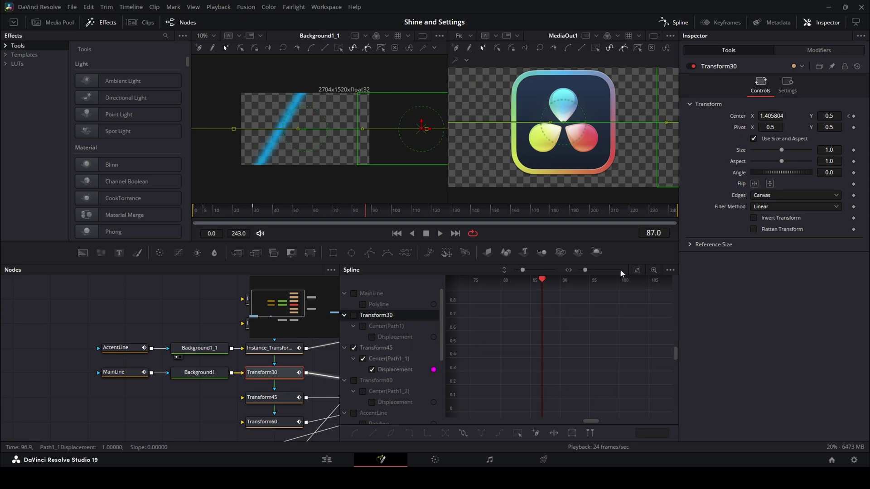
pyautogui.click(637, 270)
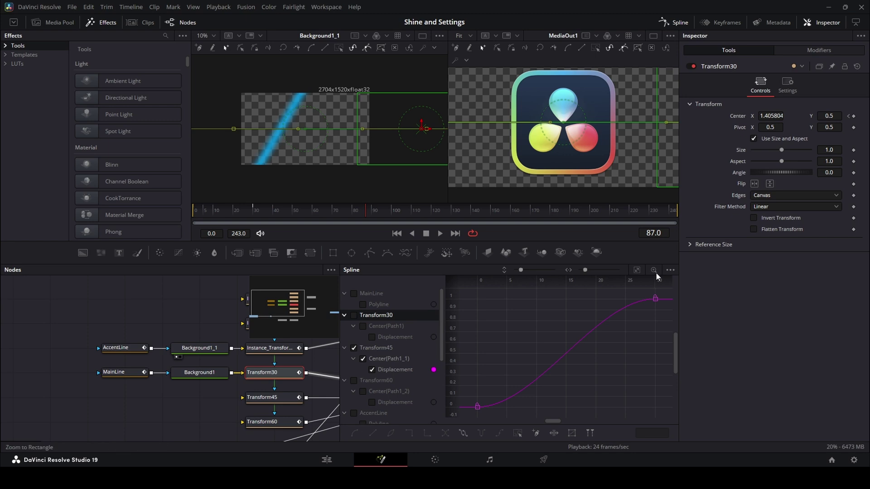
pyautogui.moveTo(576, 305); pyautogui.dragTo(478, 322)
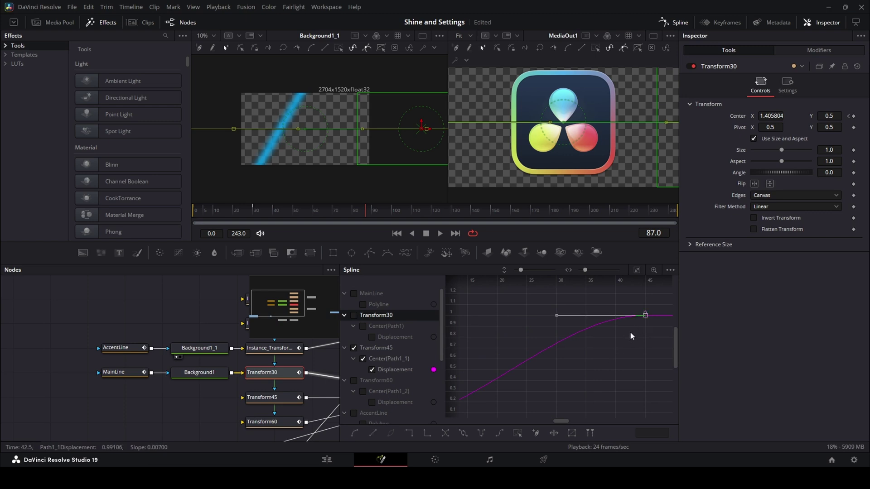
pyautogui.click(463, 433)
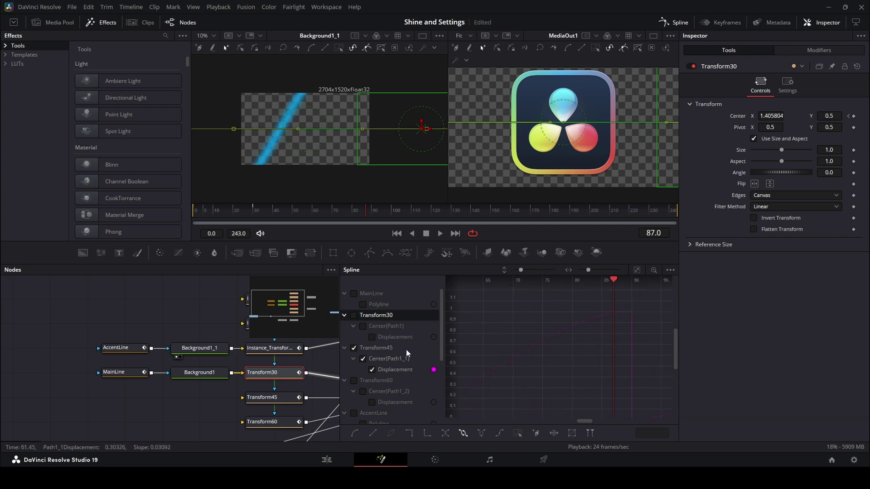
# Show only Transform60's Displacement curve in the Spline editor and move its end keyframe to frame 60
pyautogui.click(354, 348)
pyautogui.scroll(-2, 351, 349)
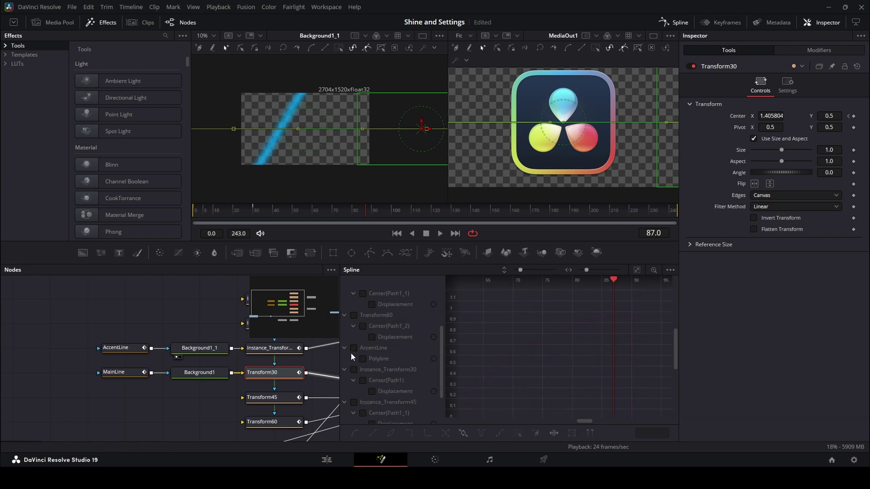
pyautogui.click(354, 315)
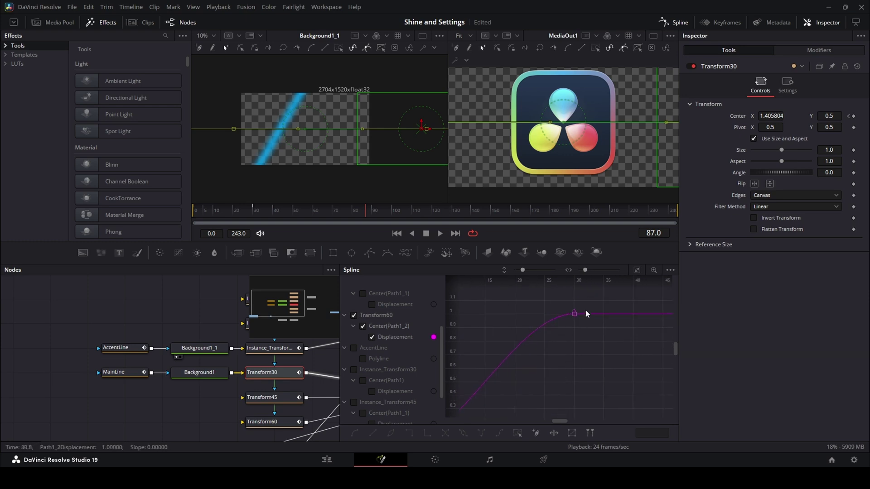
pyautogui.click(636, 269)
pyautogui.moveTo(648, 306); pyautogui.dragTo(490, 358)
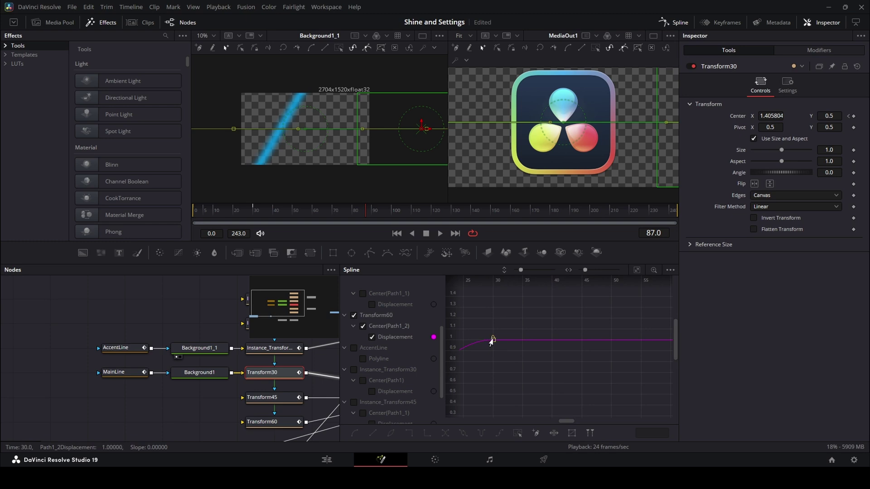
pyautogui.moveTo(639, 345); pyautogui.dragTo(554, 320)
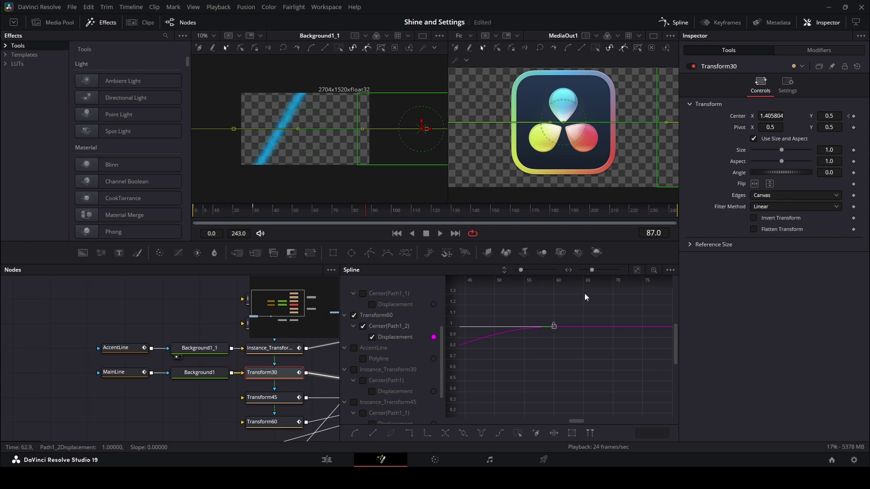
pyautogui.click(636, 270)
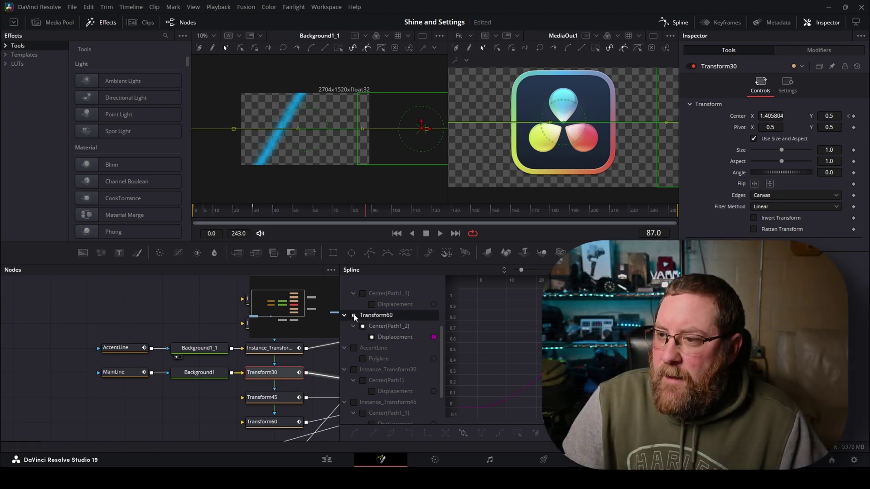
# Close the Spline editor and enlarge the node graph area to show the whole node tree
pyautogui.press('F6')
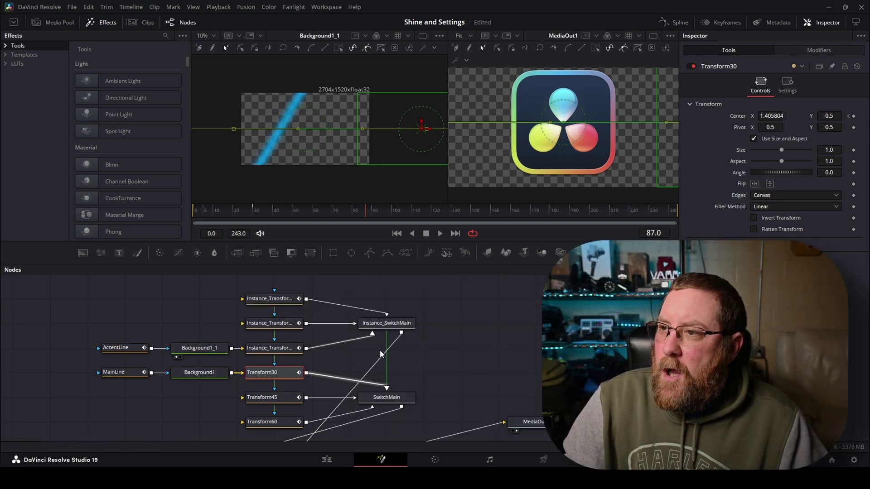
pyautogui.scroll(-2, 380, 354)
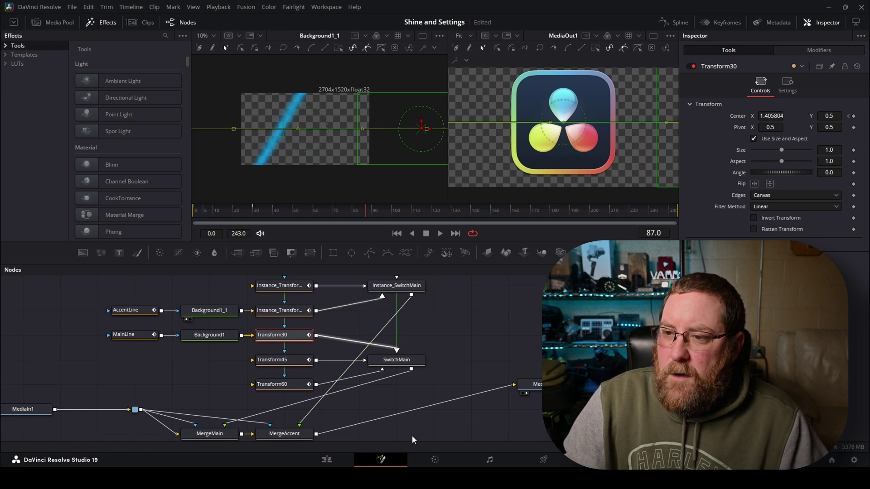
pyautogui.hscroll(-5, 365, 335)
pyautogui.scroll(2, 365, 335)
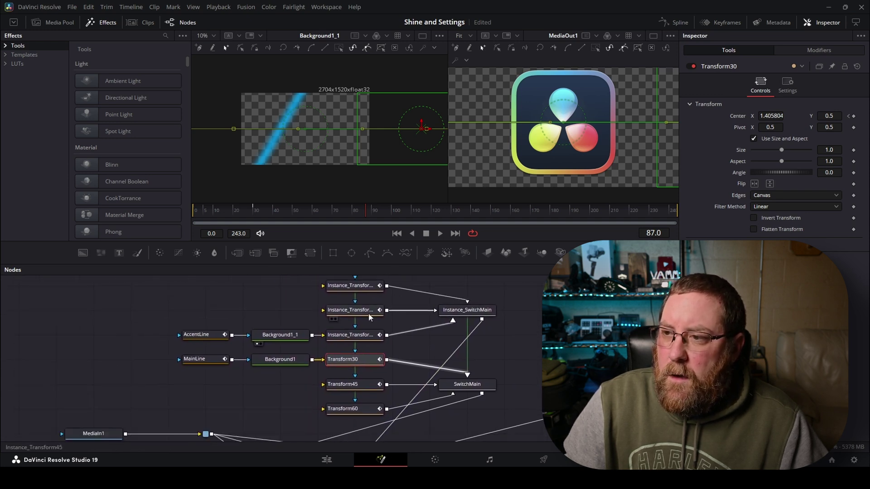
pyautogui.moveTo(393, 264); pyautogui.dragTo(404, 171)
pyautogui.scroll(2, 539, 267)
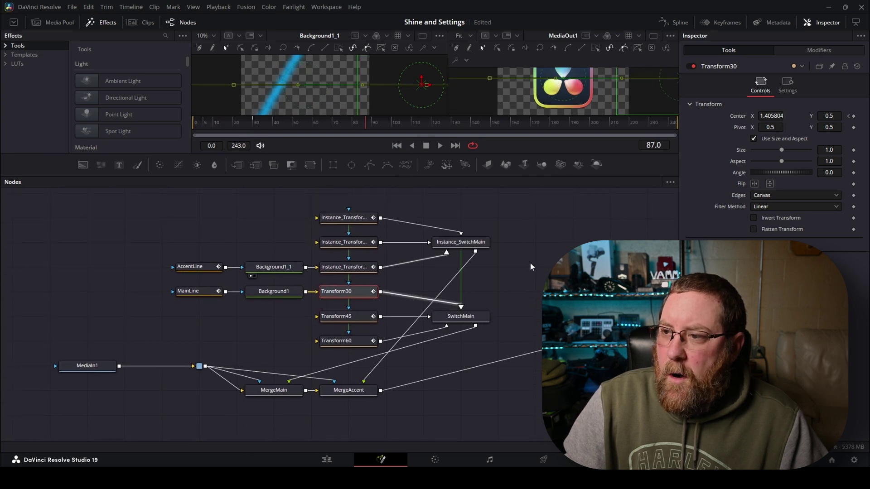
# Group all nodes between MediaIn1 and MediaOut1, including the PipeRouter, backgrounds, transforms, switches and merges
pyautogui.moveTo(139, 192); pyautogui.dragTo(552, 422)
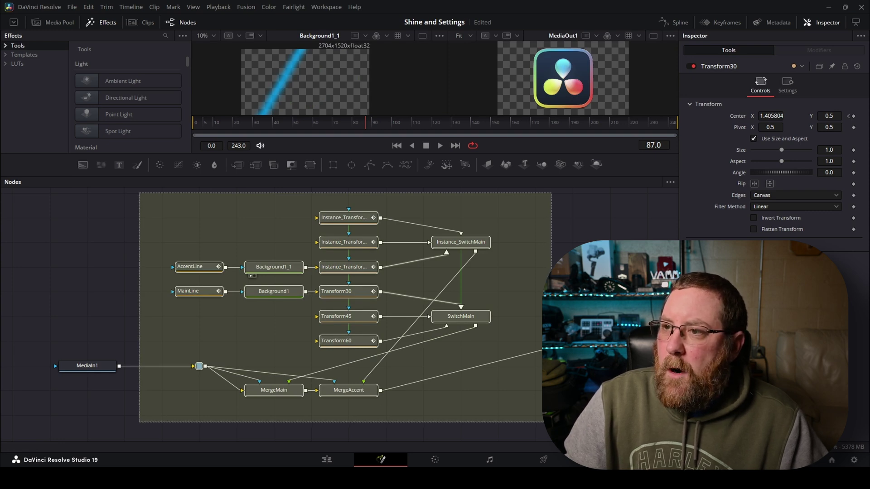
pyautogui.moveTo(552, 423); pyautogui.dragTo(552, 423)
pyautogui.rightClick(276, 267)
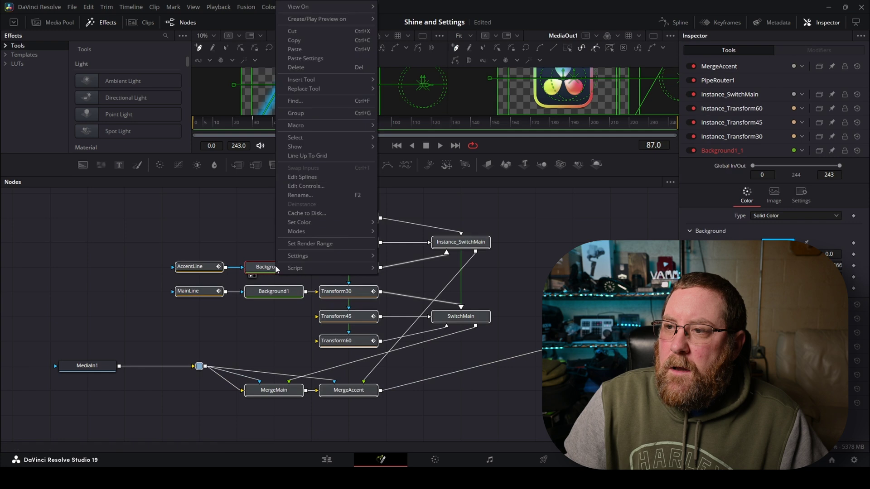
pyautogui.click(306, 113)
pyautogui.moveTo(334, 210); pyautogui.dragTo(345, 340)
# Rename the new group to LogoShine and expand it to show its nodes
pyautogui.press('F2')
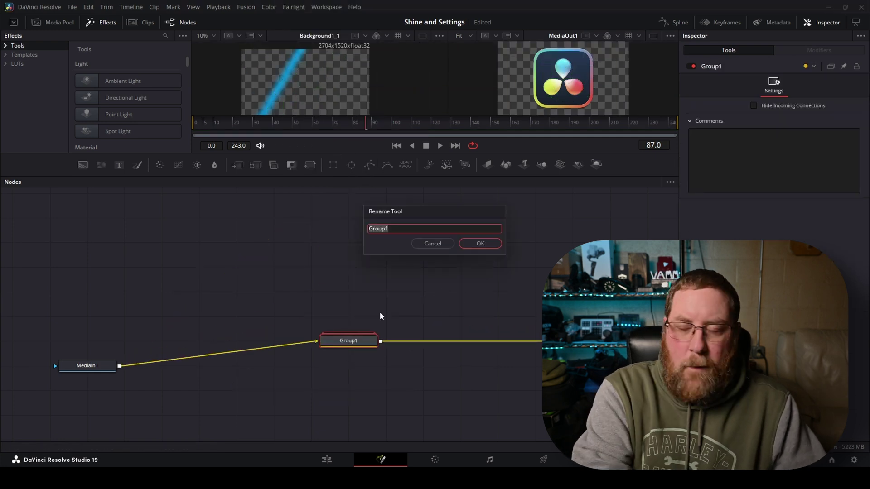
pyautogui.write('LogoShine')
pyautogui.press('Return')
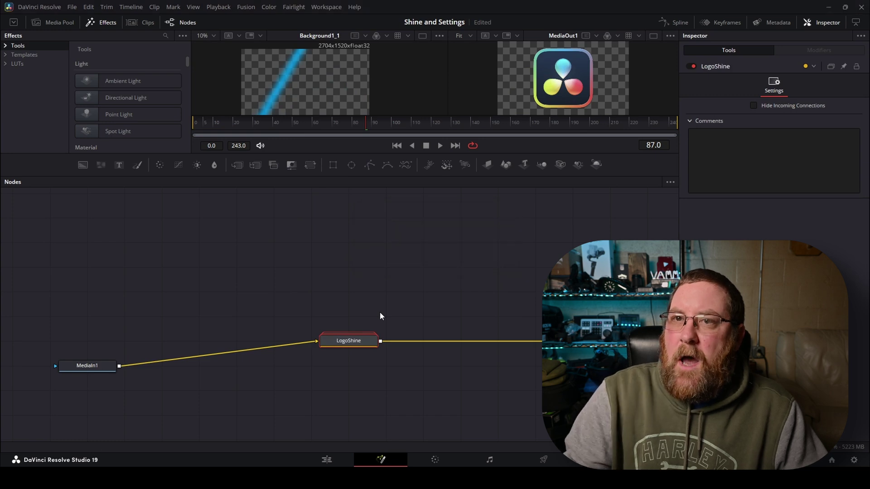
pyautogui.doubleClick(354, 345)
pyautogui.scroll(-5, 388, 274)
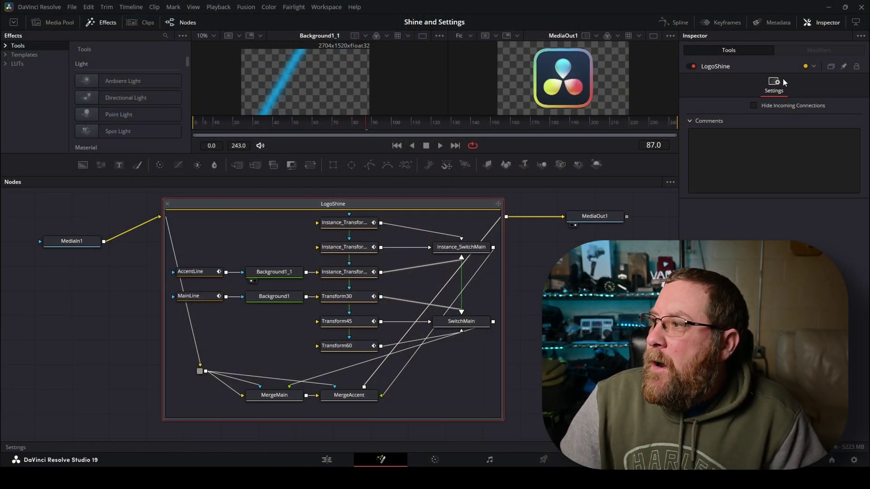
# Start a custom control on the LogoShine group named Shine Speed, using MultiButtonControl as its input control
pyautogui.rightClick(759, 66)
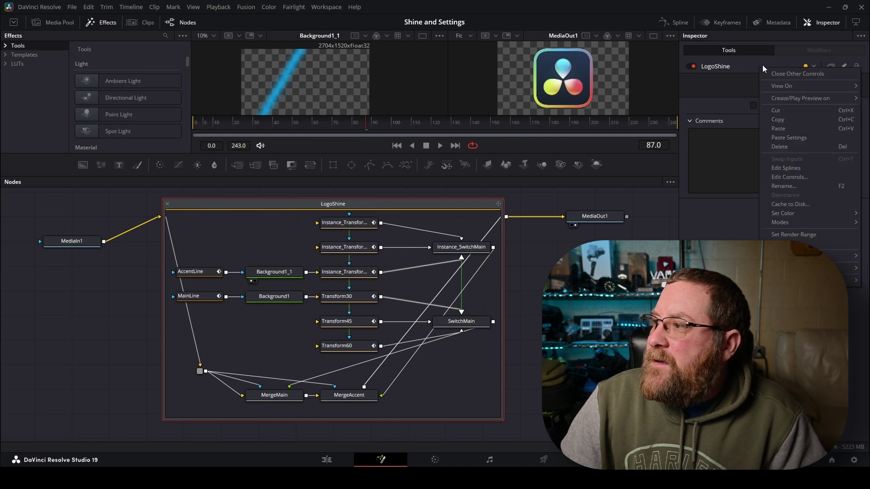
pyautogui.click(778, 177)
pyautogui.write('Shine Speed')
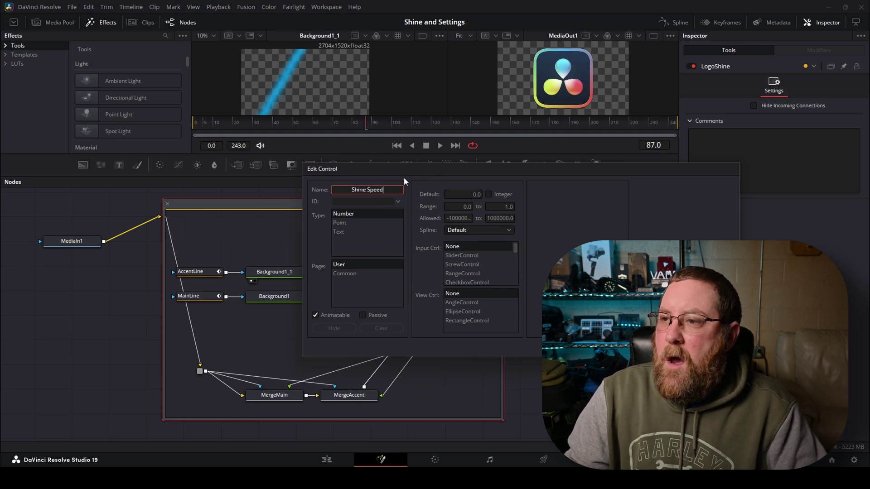
pyautogui.press('Tab')
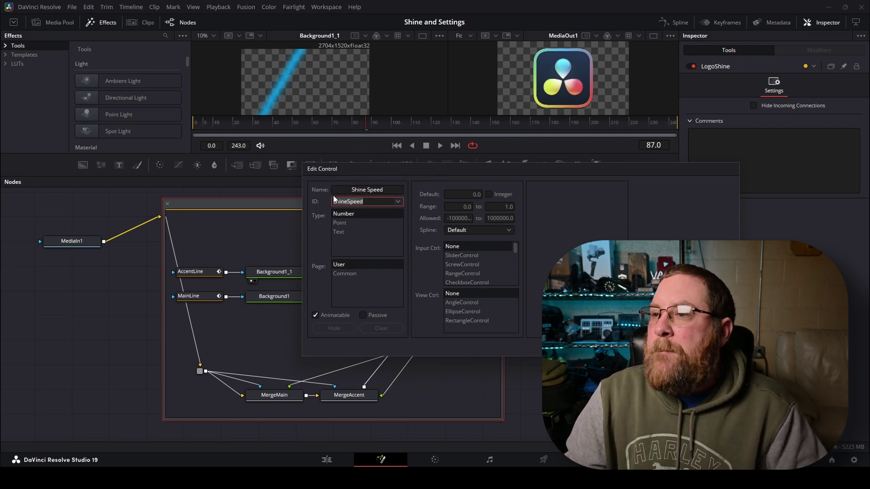
pyautogui.moveTo(515, 247); pyautogui.dragTo(518, 260)
pyautogui.click(485, 273)
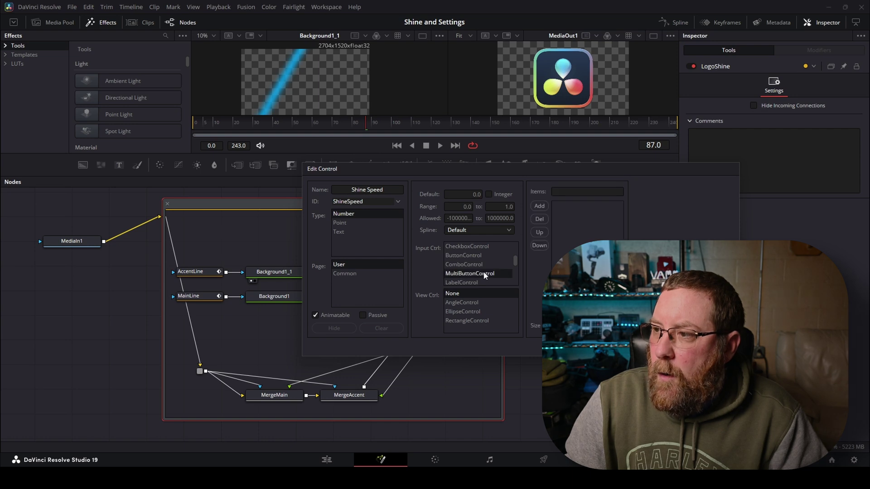
# Add the items 30, 45 and 60 to the Shine Speed control, create it and show the group's user controls
pyautogui.click(567, 189)
pyautogui.write('30')
pyautogui.click(539, 205)
pyautogui.click(597, 191)
pyautogui.press('BackSpace')
pyautogui.press('BackSpace')
pyautogui.write('45')
pyautogui.click(539, 206)
pyautogui.press('BackSpace')
pyautogui.press('BackSpace')
pyautogui.write('60')
pyautogui.click(539, 206)
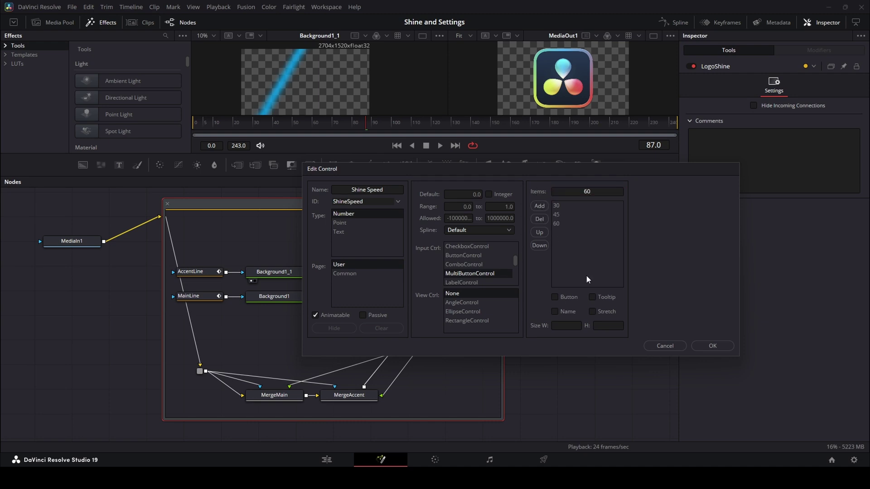
pyautogui.click(708, 346)
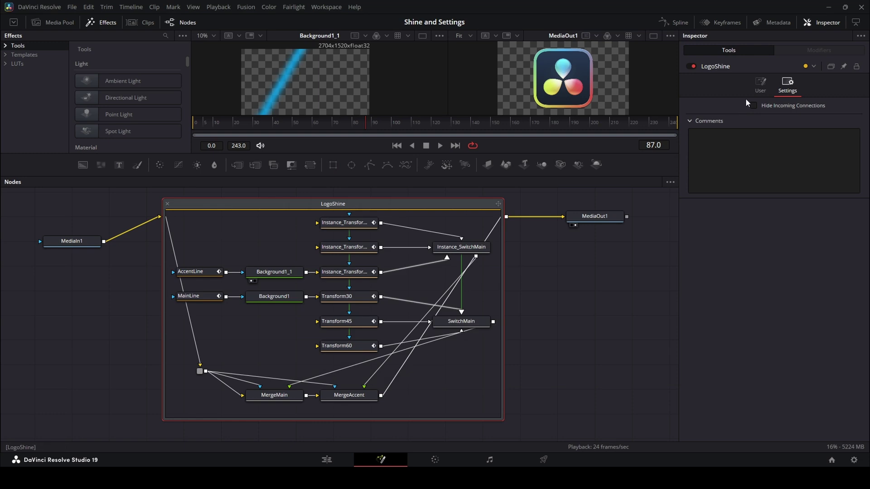
pyautogui.click(761, 84)
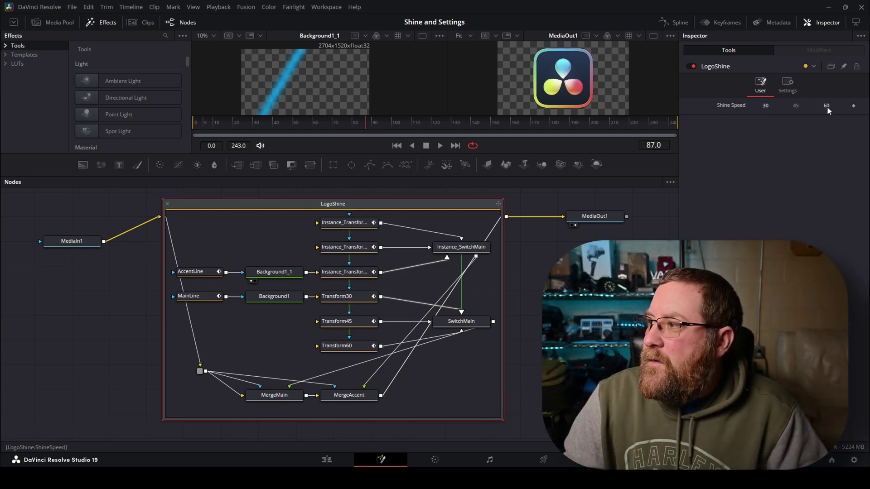
# Add a Main Color control to LogoShine as a ColorControl in a new group with the Red channel ID
pyautogui.rightClick(758, 65)
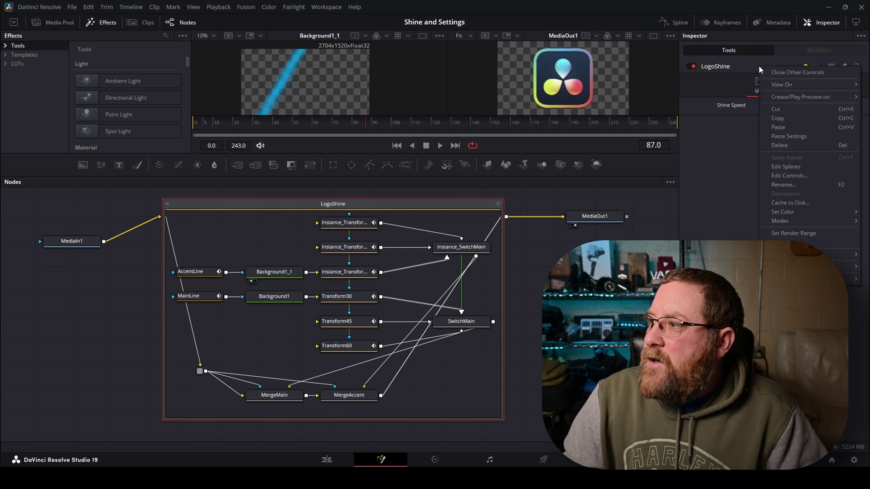
pyautogui.click(787, 175)
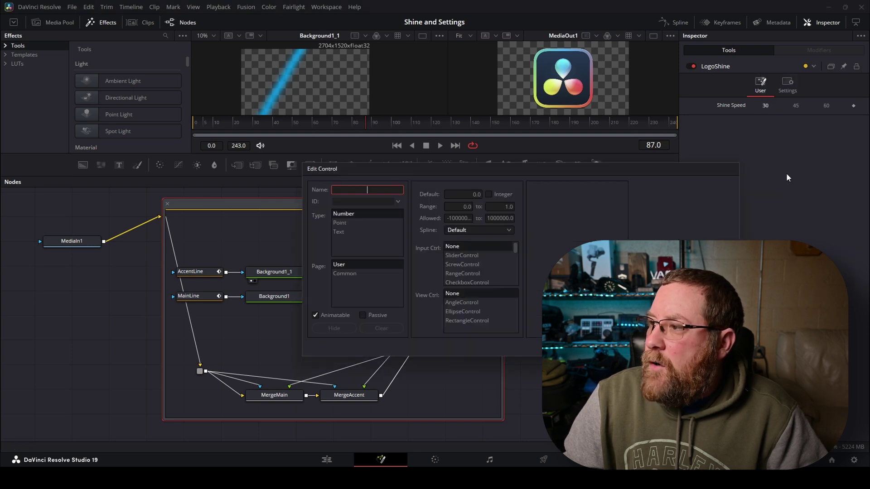
pyautogui.write('M')
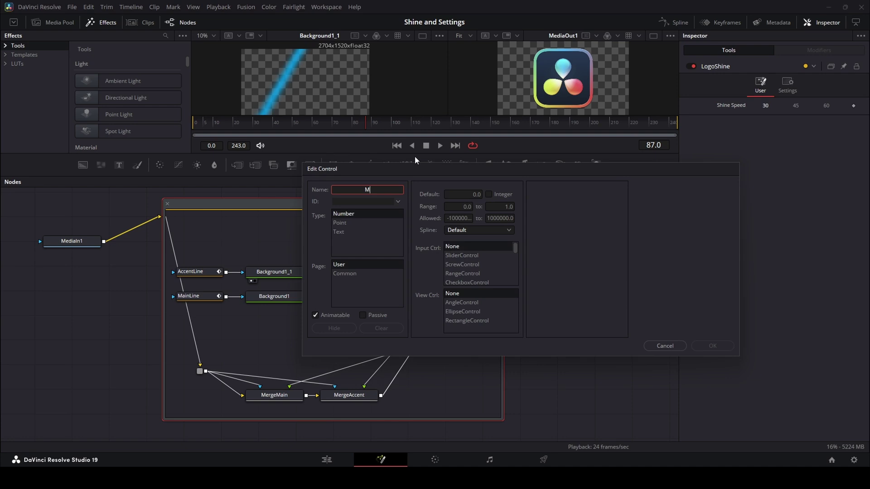
pyautogui.write('ain Color')
pyautogui.press('Tab')
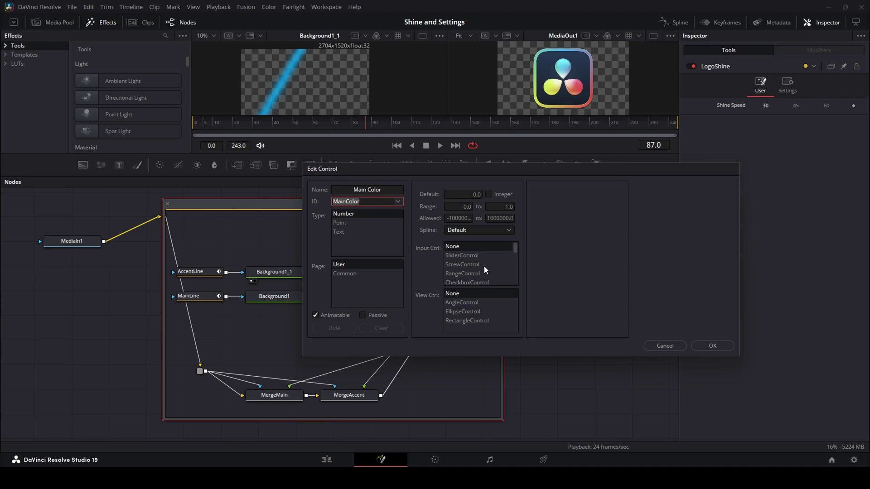
pyautogui.scroll(-2, 483, 265)
pyautogui.click(465, 272)
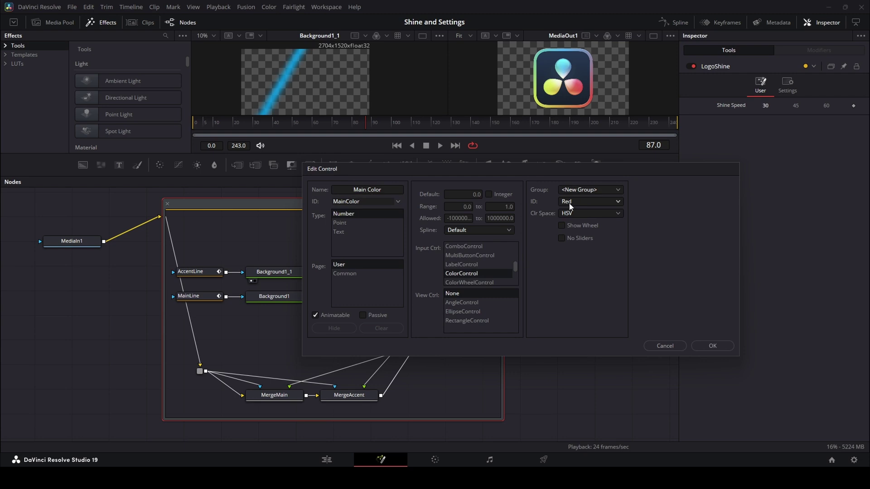
pyautogui.click(711, 346)
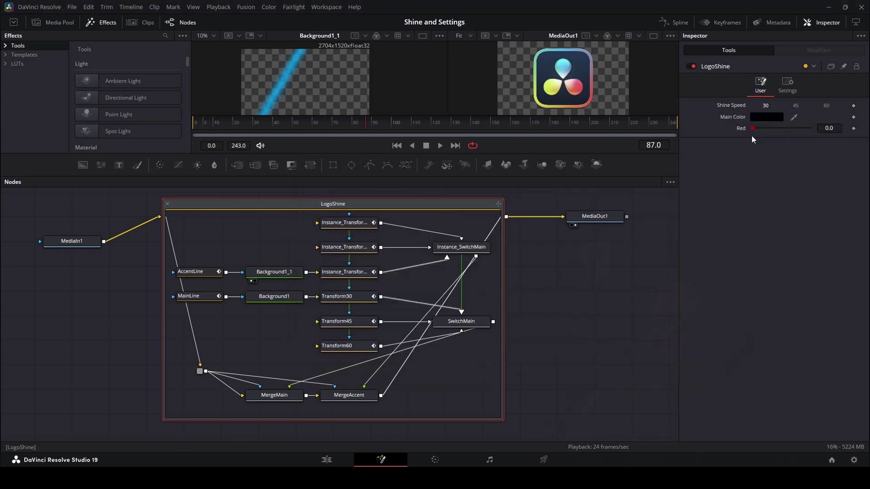
# Add a Main Color Green control to LogoShine as a ColorControl in group 1 with the Green channel ID
pyautogui.rightClick(760, 66)
pyautogui.click(792, 175)
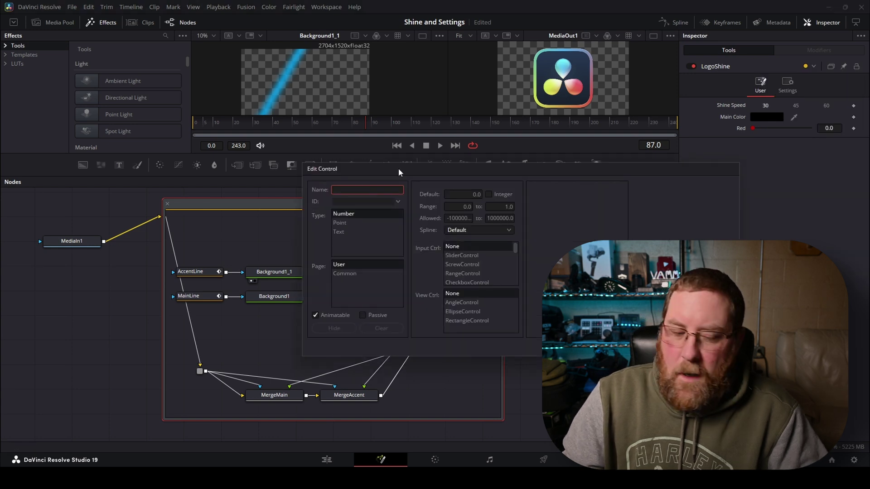
pyautogui.write('Main Color Green')
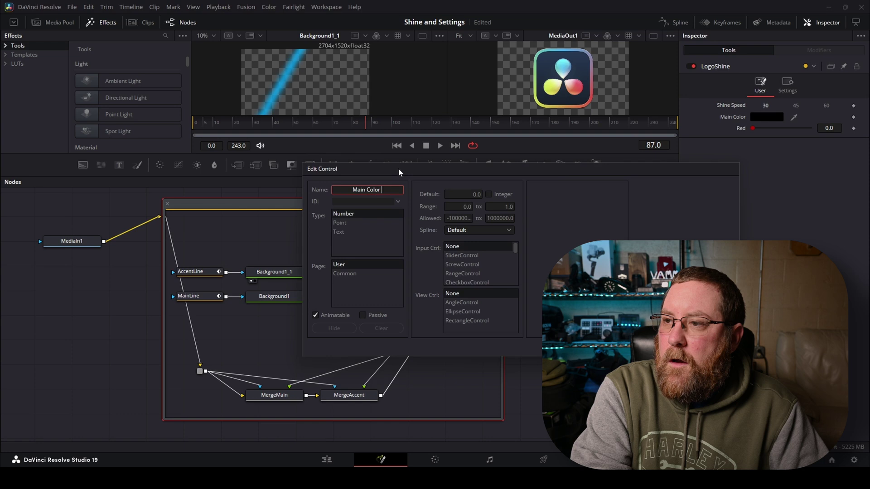
pyautogui.press('Tab')
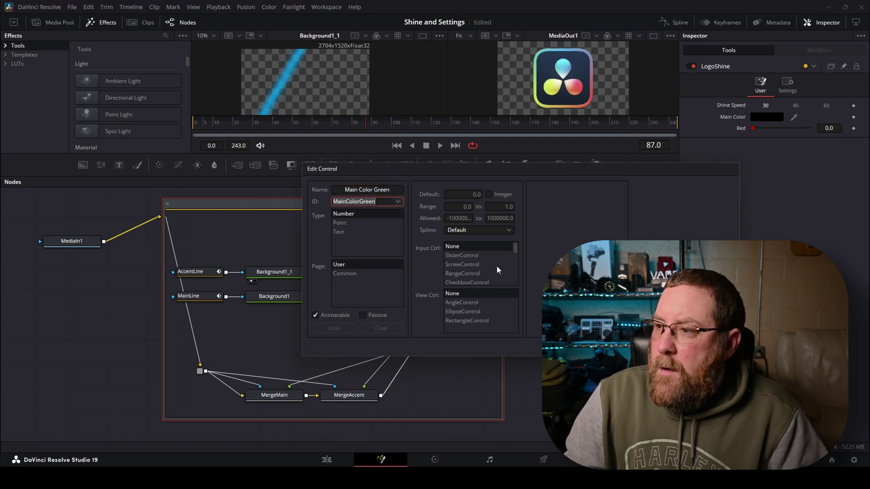
pyautogui.scroll(-2, 488, 267)
pyautogui.click(465, 274)
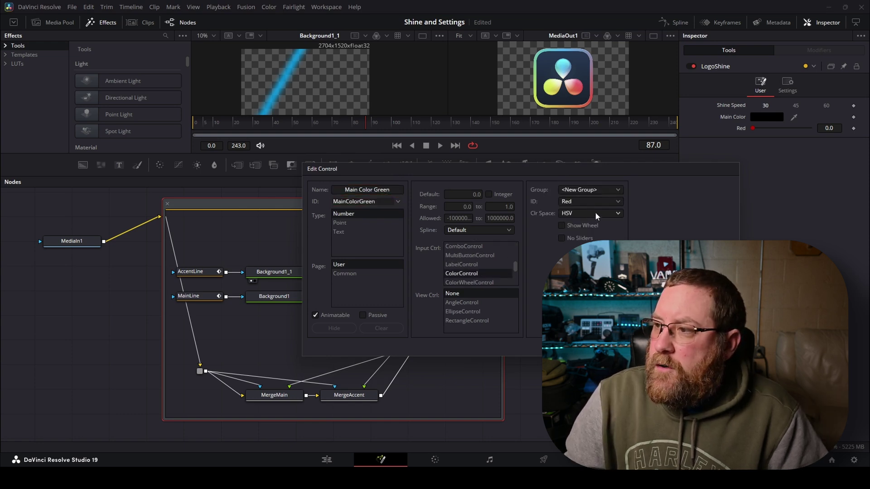
pyautogui.click(577, 189)
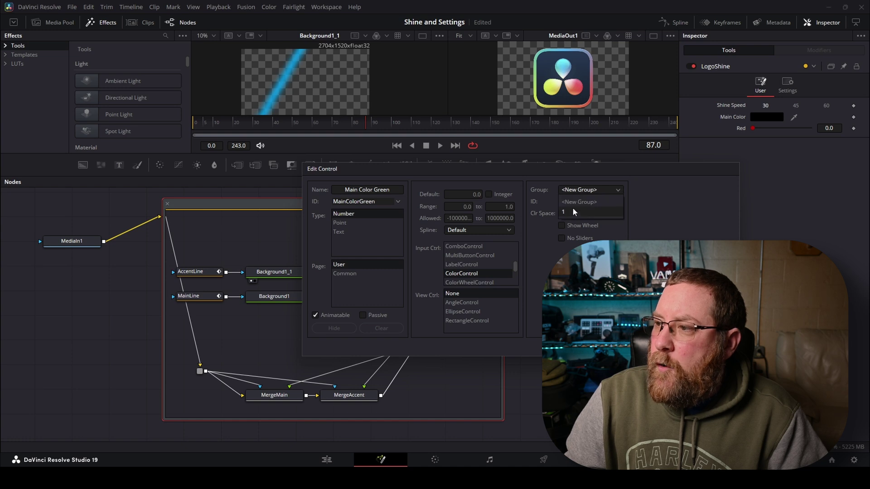
pyautogui.click(568, 212)
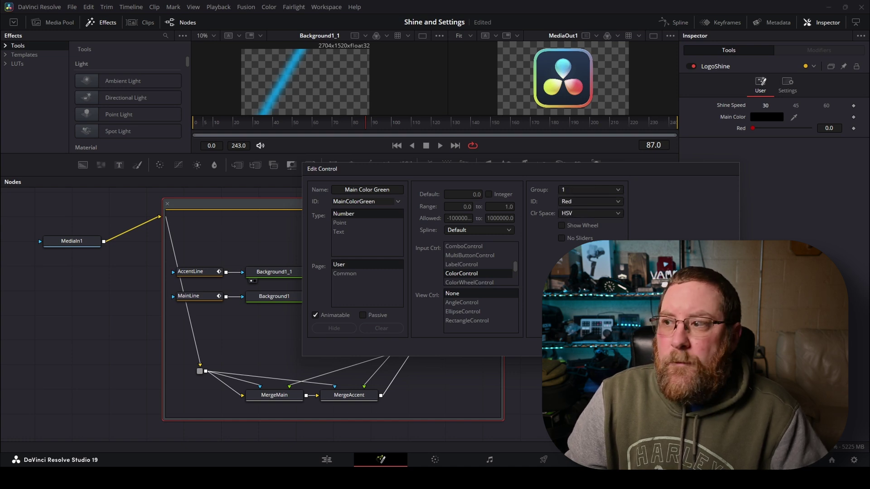
pyautogui.click(571, 200)
pyautogui.click(570, 214)
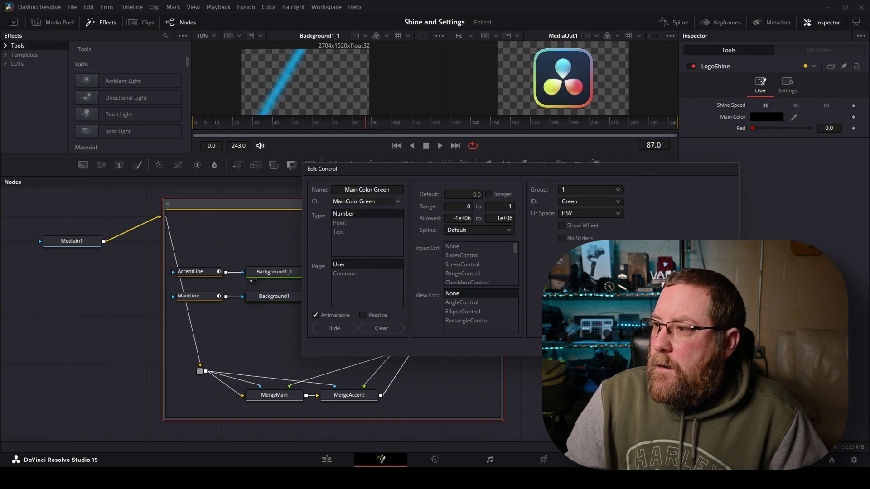
pyautogui.press('Return')
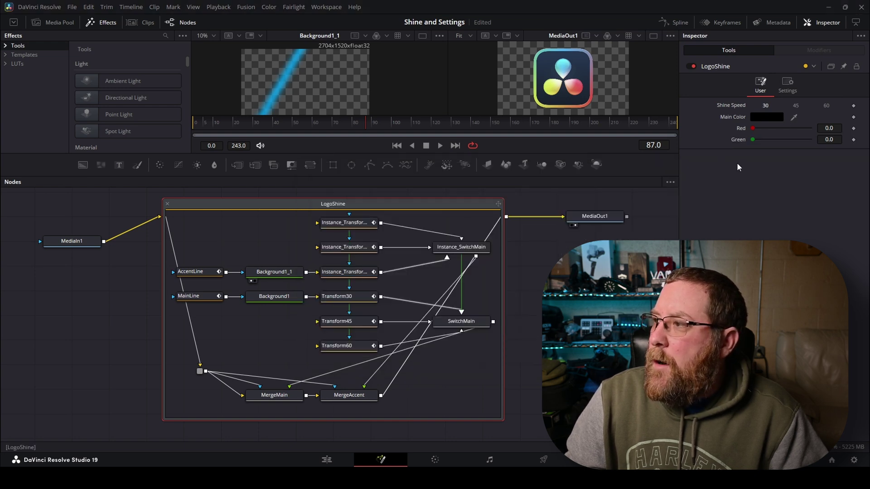
# Add a Main Color Blue control to LogoShine as a ColorControl in group 1 with the Blue channel ID
pyautogui.rightClick(750, 66)
pyautogui.click(768, 176)
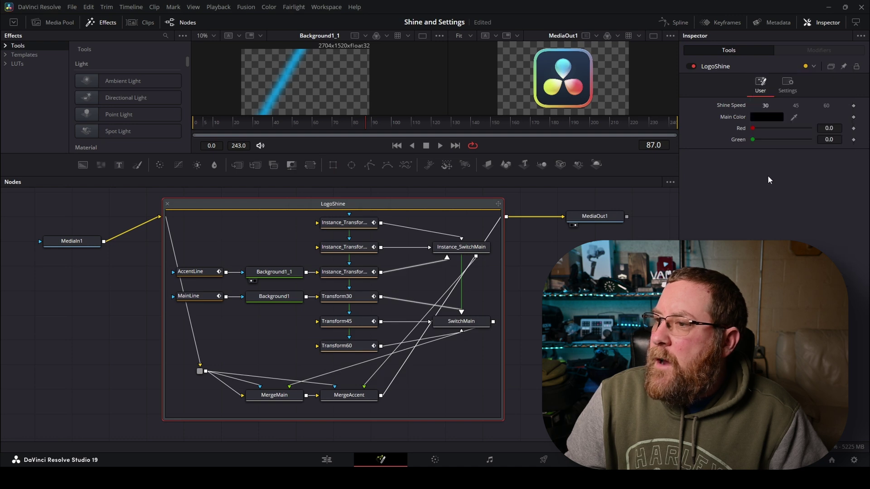
pyautogui.write('Blue')
pyautogui.press('Tab')
pyautogui.scroll(-3, 469, 265)
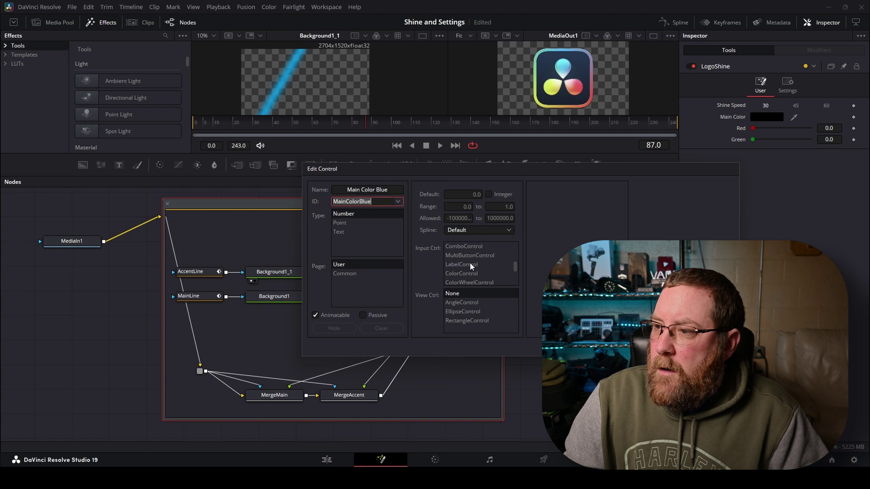
pyautogui.click(461, 272)
pyautogui.click(589, 190)
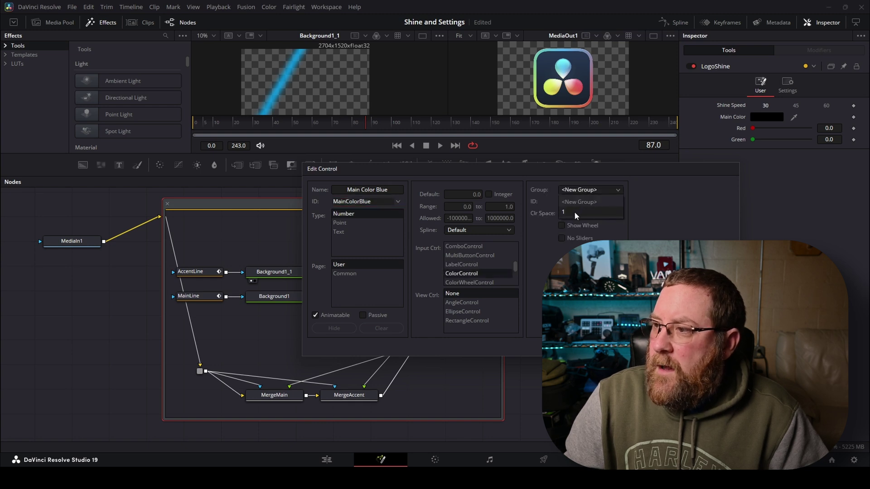
pyautogui.click(574, 211)
pyautogui.click(577, 199)
pyautogui.click(578, 233)
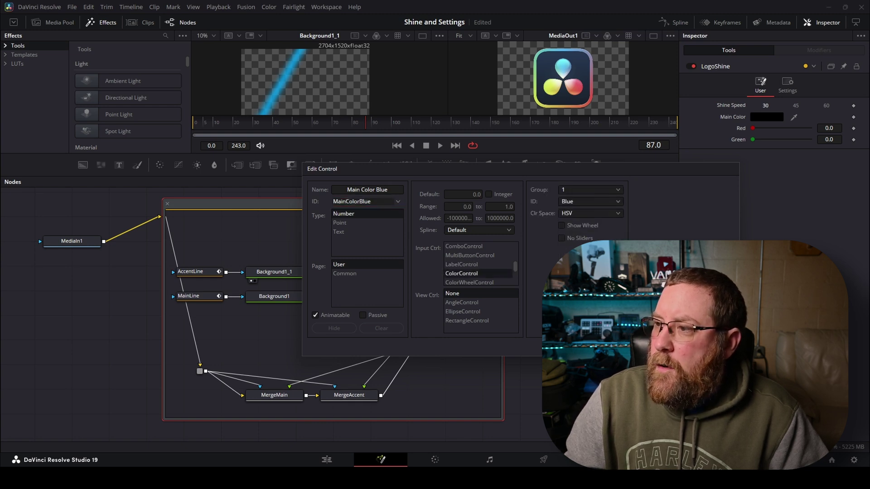
pyautogui.press('Return')
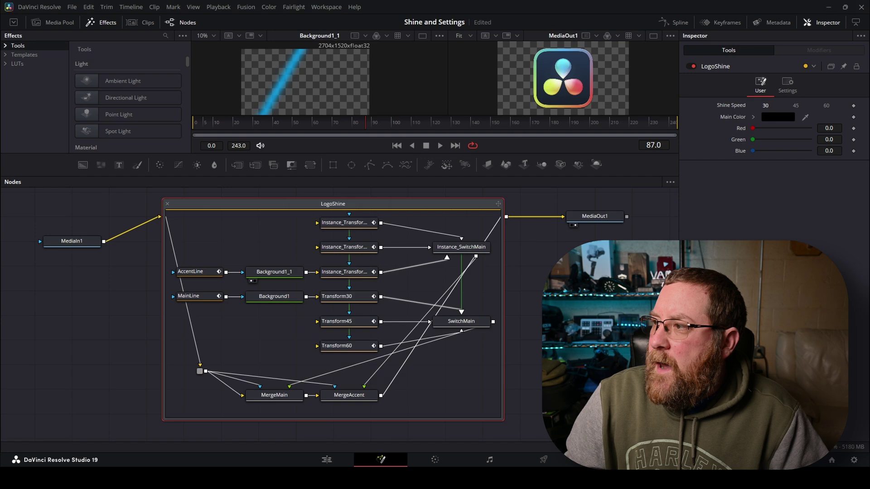
# Set LogoShine's Main Color to white (#ffffff)
pyautogui.click(774, 117)
pyautogui.click(500, 302)
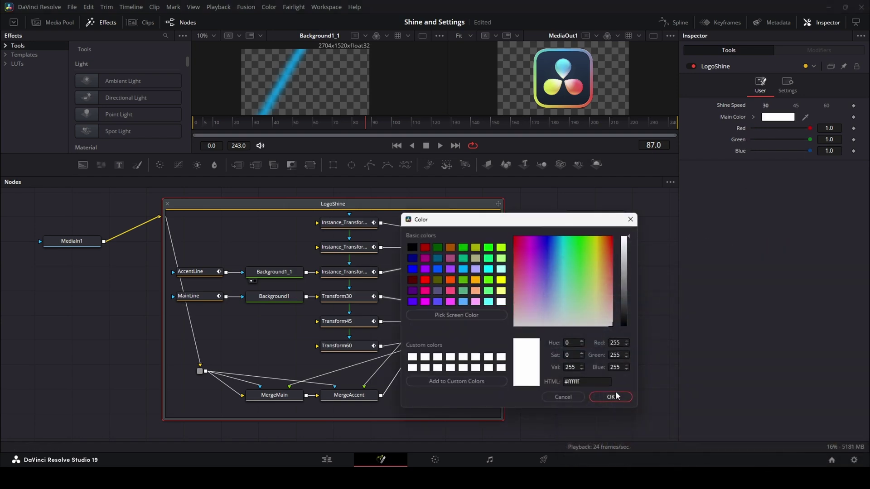
pyautogui.click(613, 397)
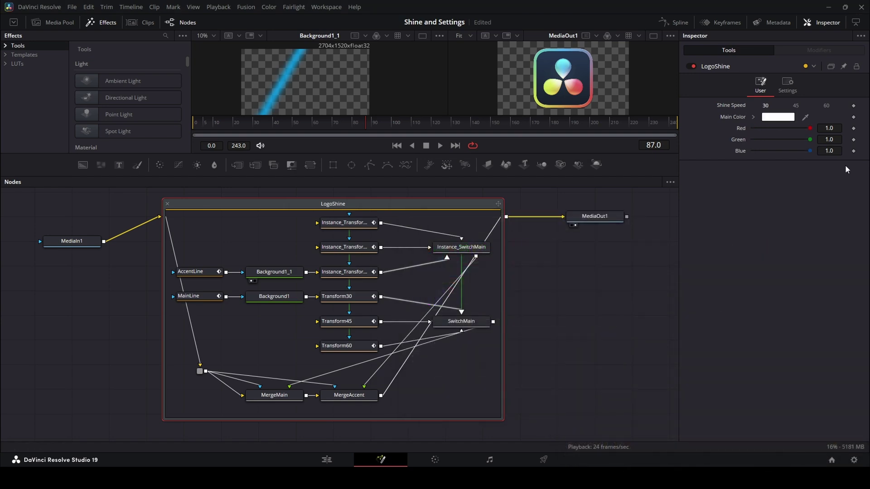
# Add an Accent Color control to LogoShine as a ColorControl in a new group with the Red channel ID
pyautogui.rightClick(743, 64)
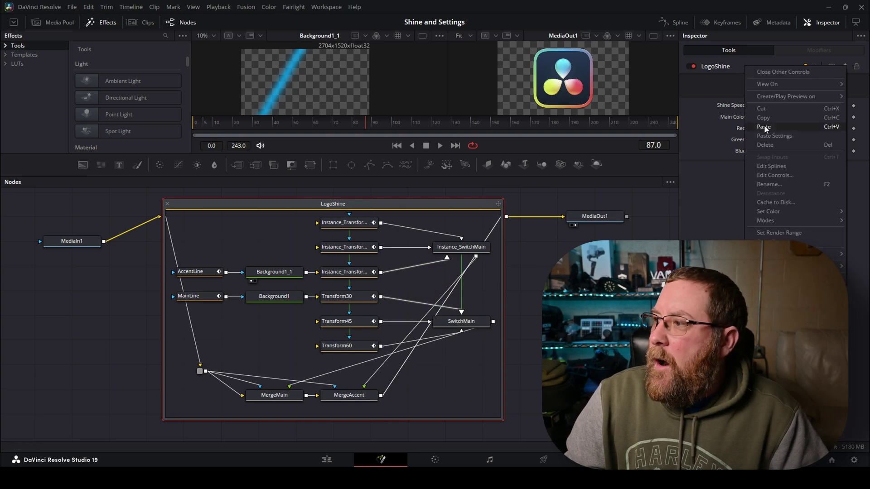
pyautogui.click(768, 175)
pyautogui.write('A')
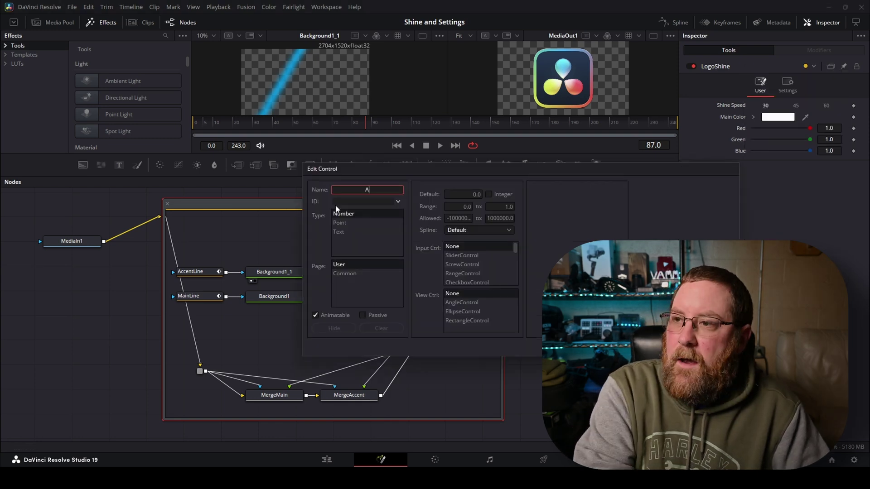
pyautogui.write('cce')
pyautogui.press('BackSpace')
pyautogui.press('BackSpace')
pyautogui.press('BackSpace')
pyautogui.write('ccent ')
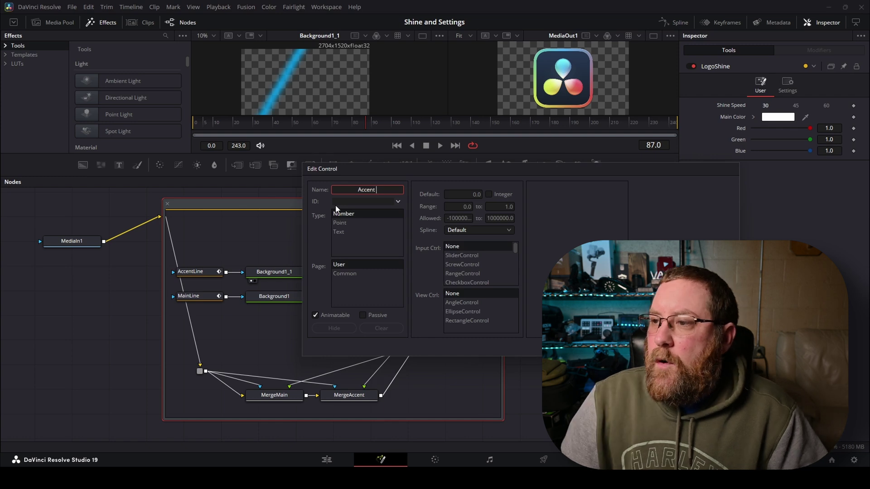
pyautogui.write('Color')
pyautogui.press('Tab')
pyautogui.scroll(-3, 480, 264)
pyautogui.click(461, 273)
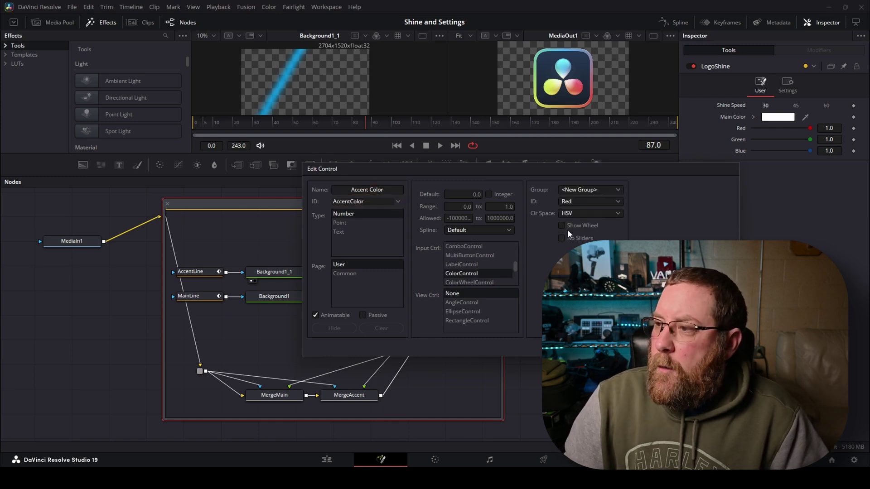
pyautogui.press('Return')
# Add an Accent Color Green control to LogoShine as a ColorControl in group 2 with the Green channel ID
pyautogui.rightClick(730, 173)
pyautogui.click(761, 182)
pyautogui.write('Acce')
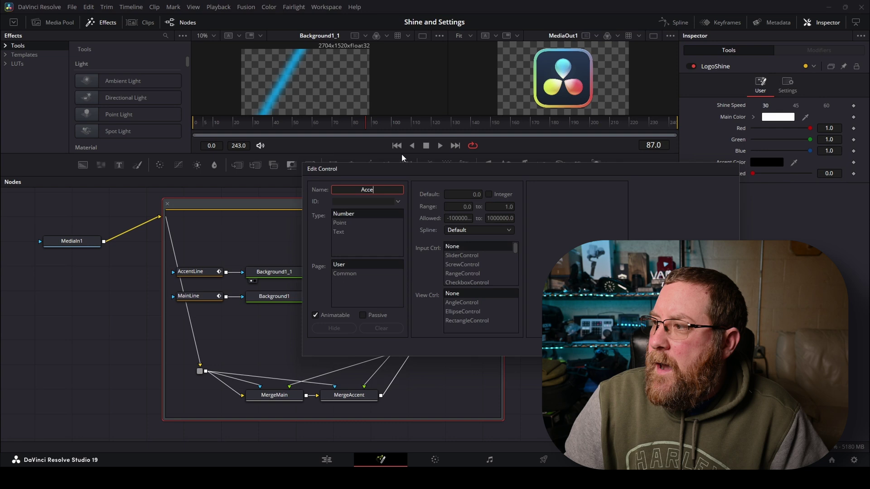
pyautogui.write('nt Color Green')
pyautogui.press('Tab')
pyautogui.scroll(-3, 475, 268)
pyautogui.click(461, 273)
pyautogui.click(585, 190)
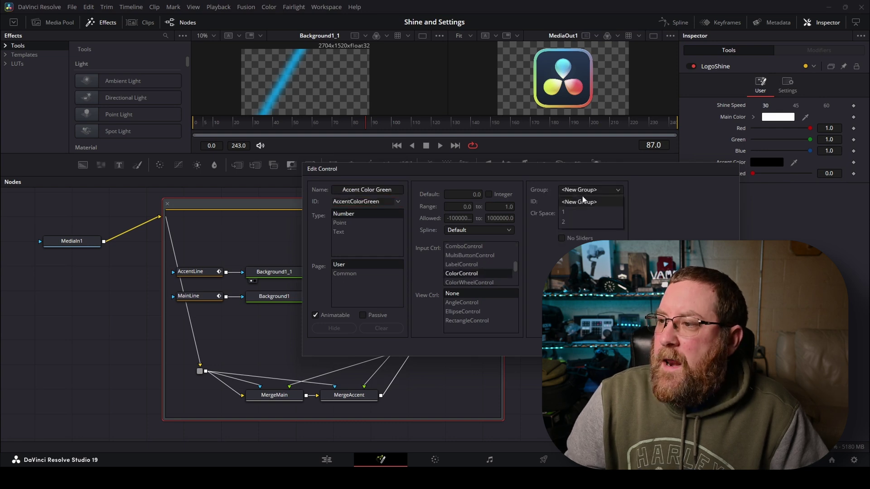
pyautogui.click(568, 220)
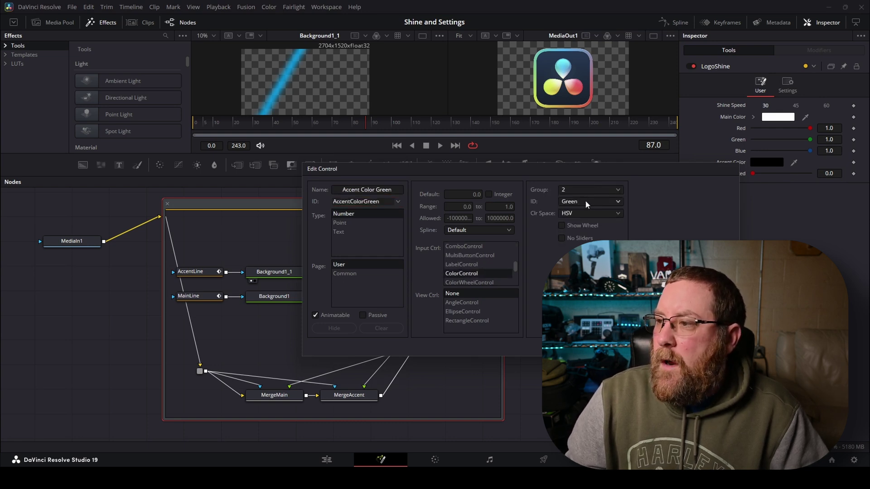
pyautogui.press('Return')
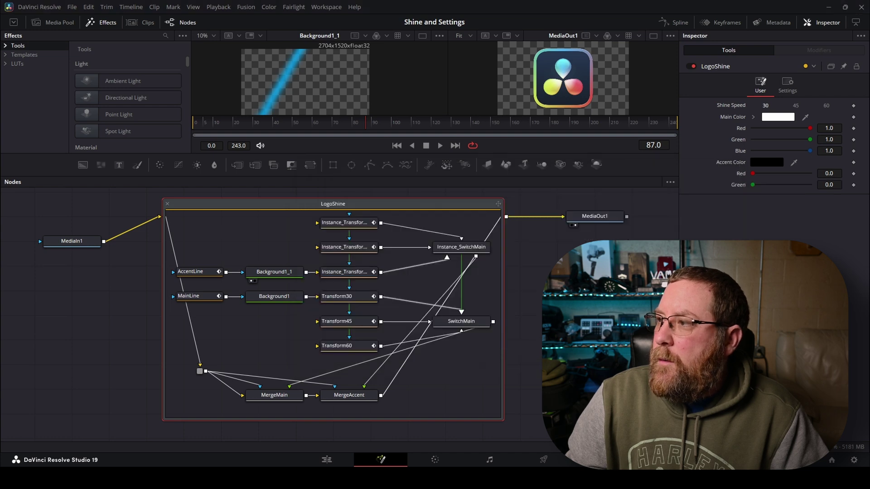
# Add an Accent Color Blue control to LogoShine as a ColorControl in group 2 with the Blue channel ID
pyautogui.rightClick(754, 66)
pyautogui.click(791, 173)
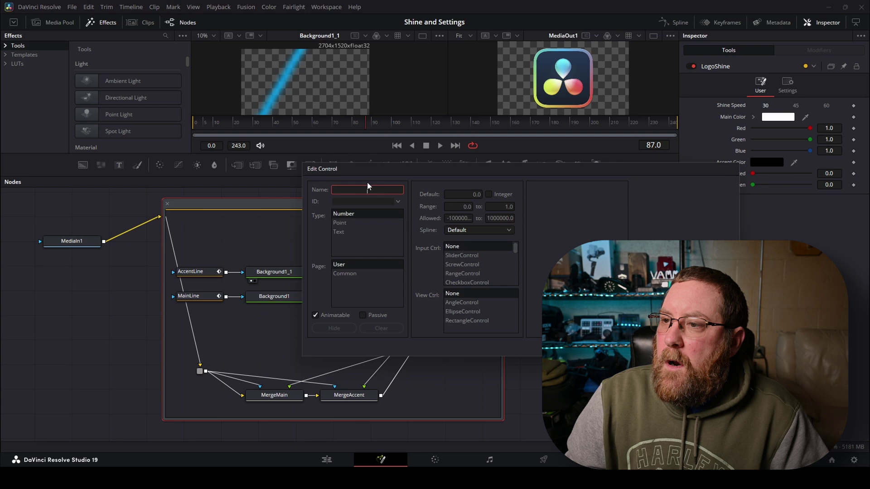
pyautogui.write('Accent Color Blue')
pyautogui.press('Tab')
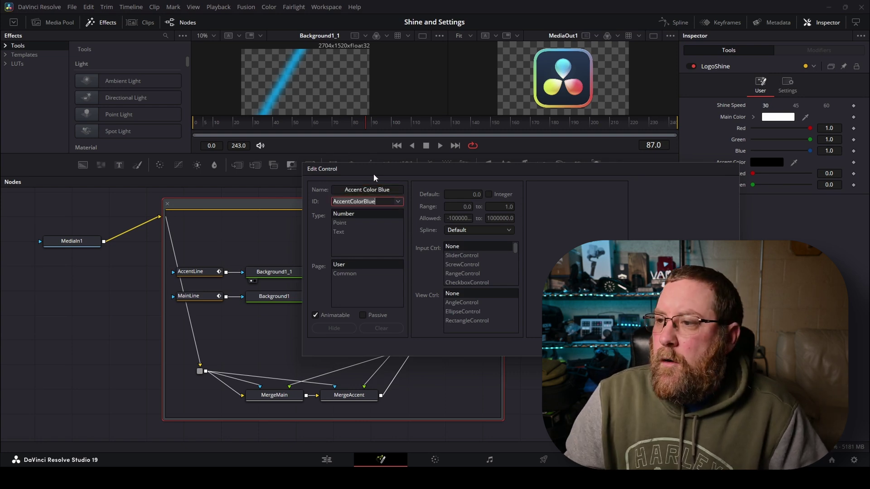
pyautogui.scroll(-3, 473, 265)
pyautogui.click(462, 274)
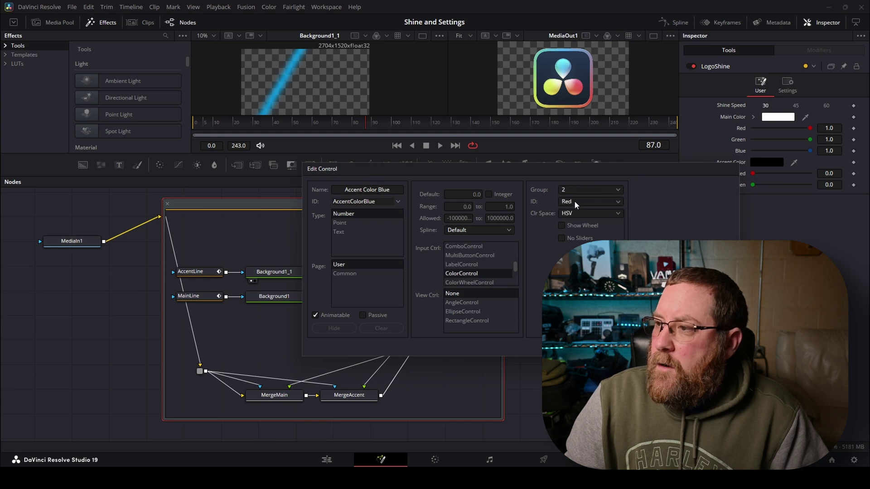
pyautogui.click(675, 345)
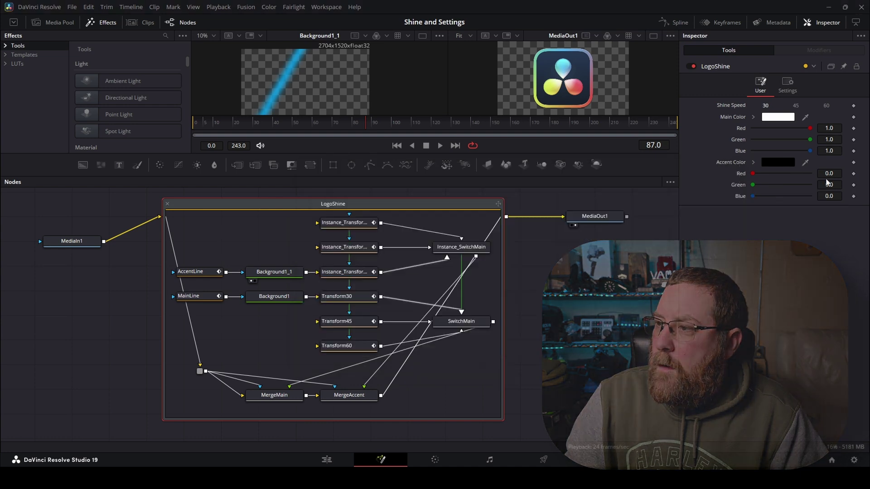
# Set LogoShine's Accent Color to light blue (#00aaff)
pyautogui.click(775, 163)
pyautogui.click(463, 269)
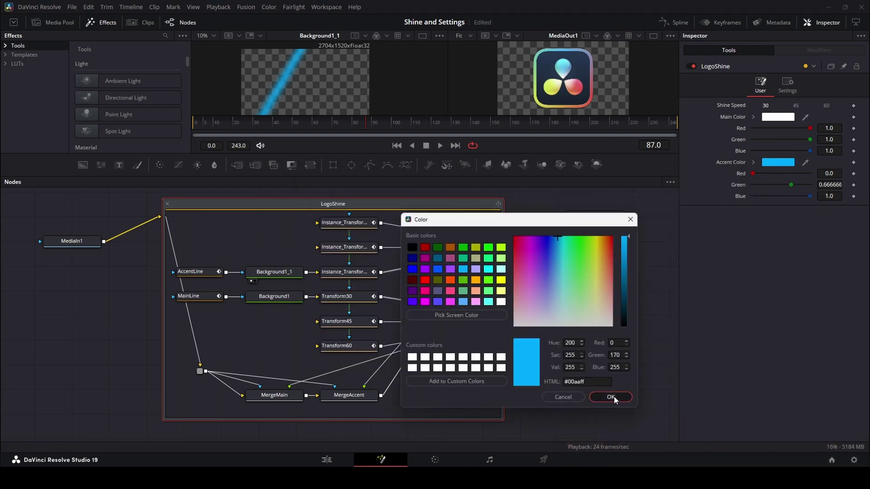
pyautogui.click(612, 397)
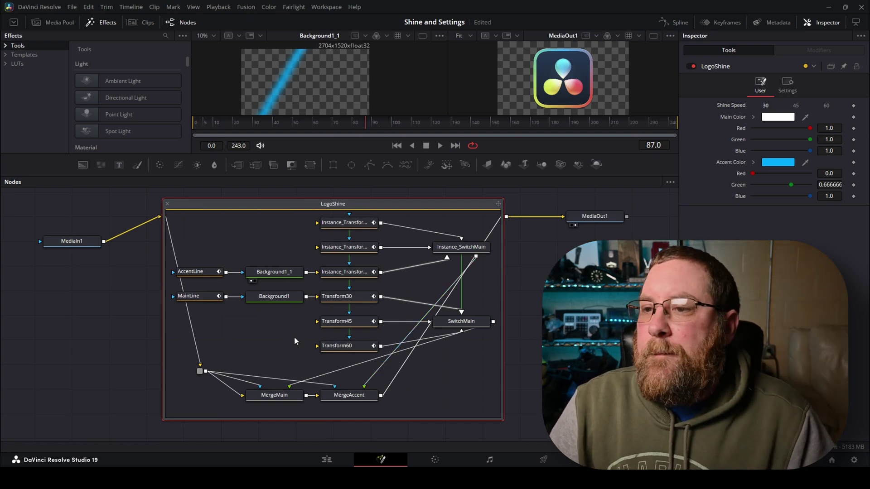
# Drive the Red channel of Background1 with the expression MainColor
pyautogui.click(287, 296)
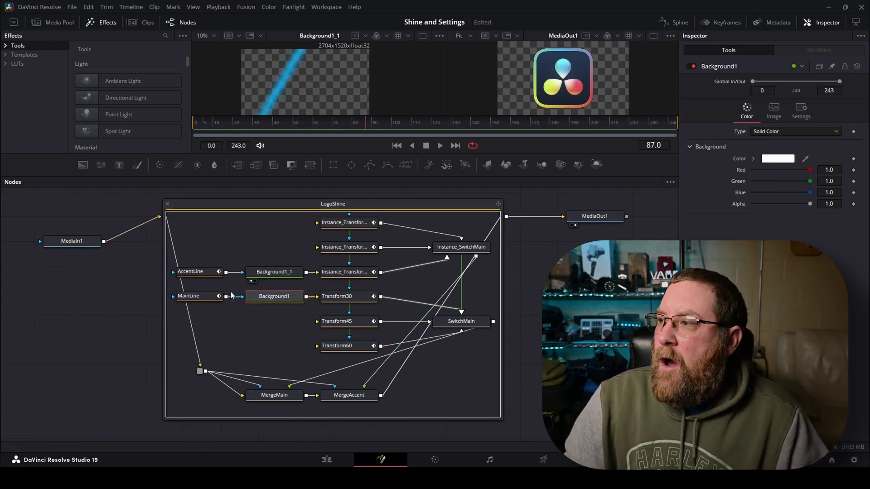
pyautogui.rightClick(741, 172)
pyautogui.click(764, 304)
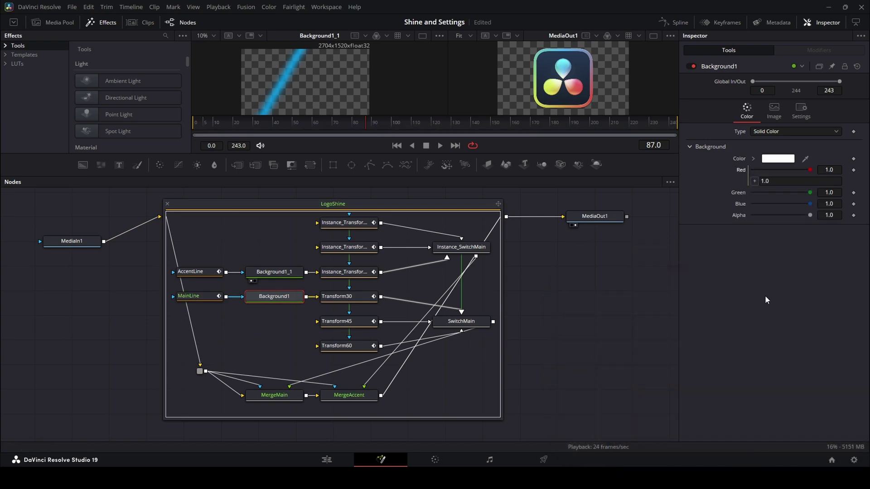
pyautogui.write('1.0')
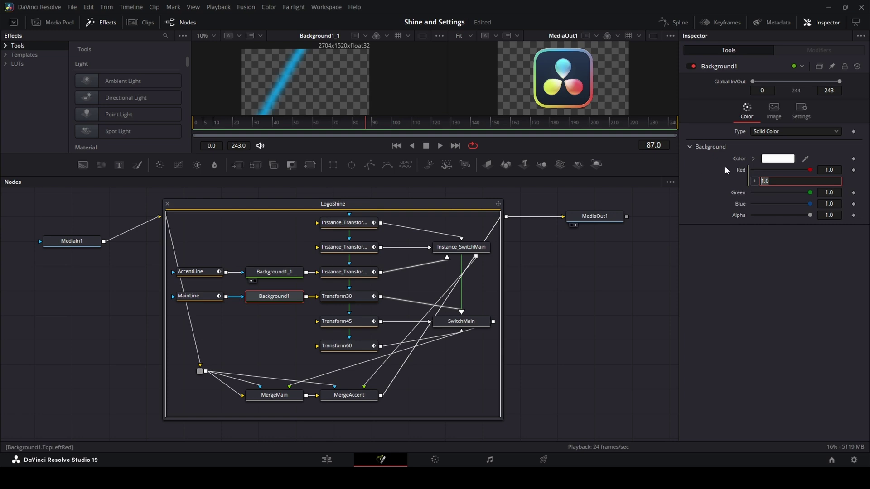
pyautogui.write('MainColor')
pyautogui.press('Return')
# Drive Background1's Green channel with the expression MainColorGreen and its Blue channel with MainColorBlue
pyautogui.rightClick(739, 194)
pyautogui.click(764, 326)
pyautogui.write('MainColorGreen')
pyautogui.press('Return')
pyautogui.rightClick(738, 218)
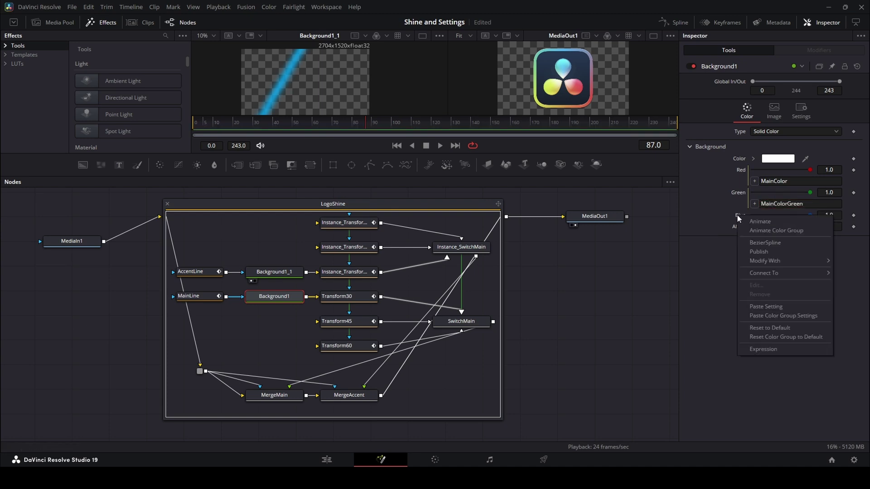
pyautogui.click(752, 349)
pyautogui.write('MainColorBlue')
pyautogui.press('Tab')
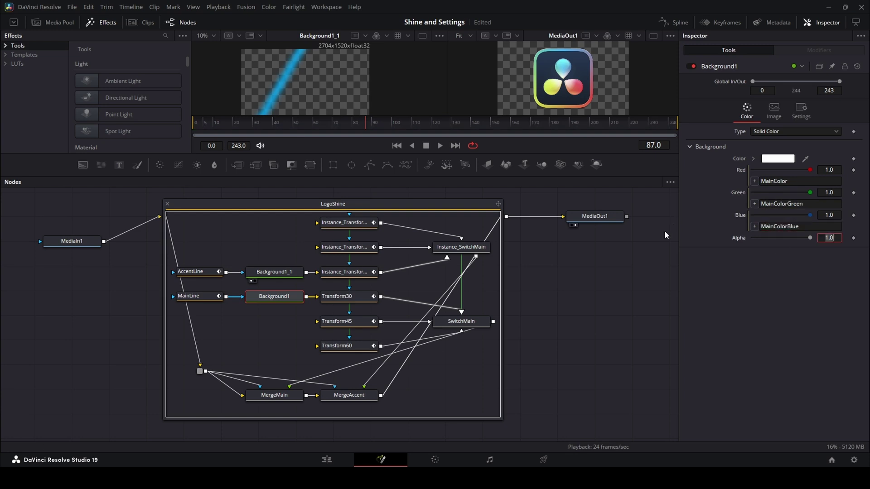
# Drive the Red channel of Background1_1 with the expression AccentColor
pyautogui.click(273, 273)
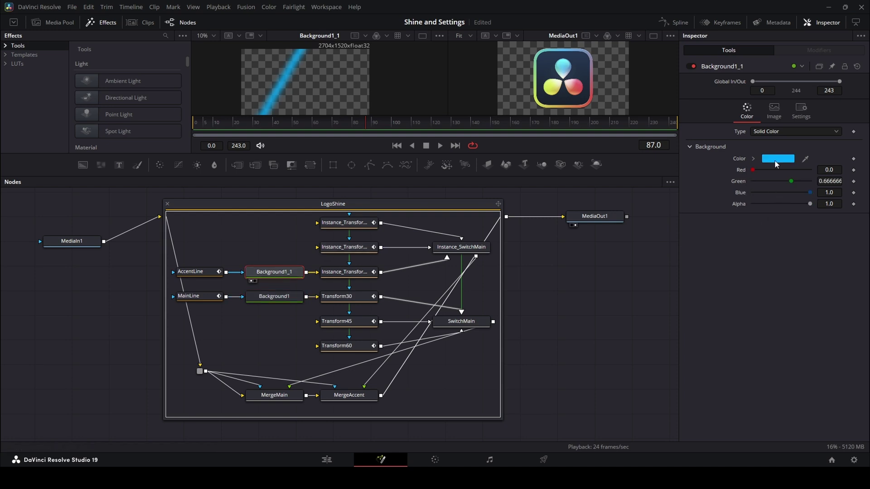
pyautogui.rightClick(741, 172)
pyautogui.click(766, 305)
pyautogui.hotkey('ctrl', 'a')
pyautogui.write('AccentColor')
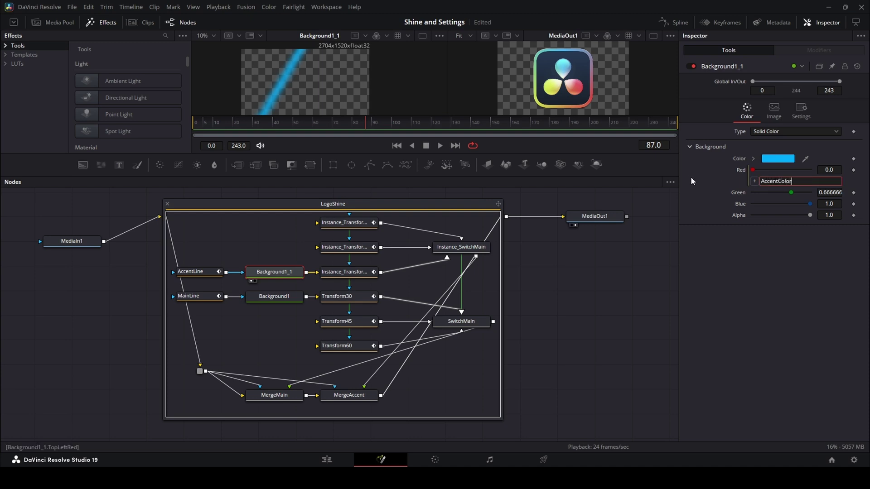
# Drive Background1_1's Green channel with the expression AccentColorGreen and its Blue channel with AccentColorBlue
pyautogui.rightClick(738, 192)
pyautogui.click(756, 305)
pyautogui.write('AccentColorGreen')
pyautogui.press('Return')
pyautogui.rightClick(740, 215)
pyautogui.click(756, 328)
pyautogui.write('AccentColorBlue')
pyautogui.press('Return')
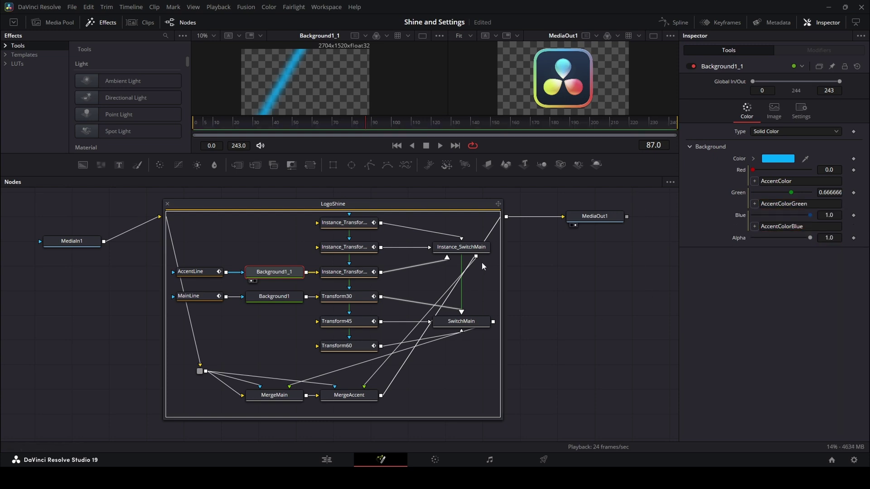
# Go to frame 15 and try several basic colors, such as #aaff00, as LogoShine's Accent Color
pyautogui.moveTo(231, 121); pyautogui.dragTo(224, 121)
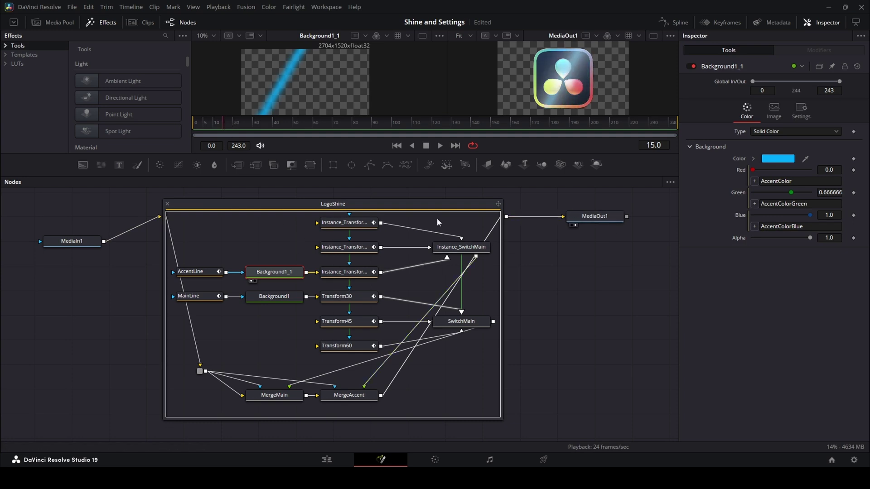
pyautogui.click(420, 204)
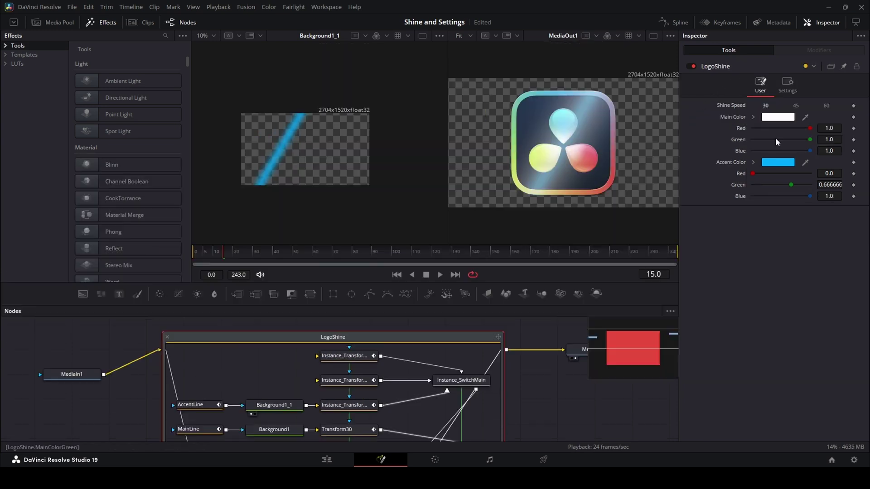
pyautogui.click(778, 162)
pyautogui.click(501, 249)
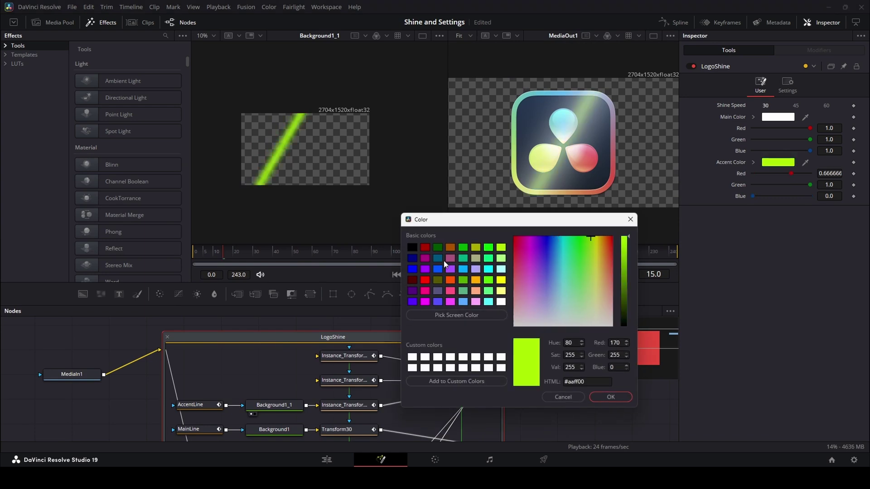
pyautogui.click(437, 258)
pyautogui.click(463, 247)
pyautogui.click(450, 247)
pyautogui.click(475, 269)
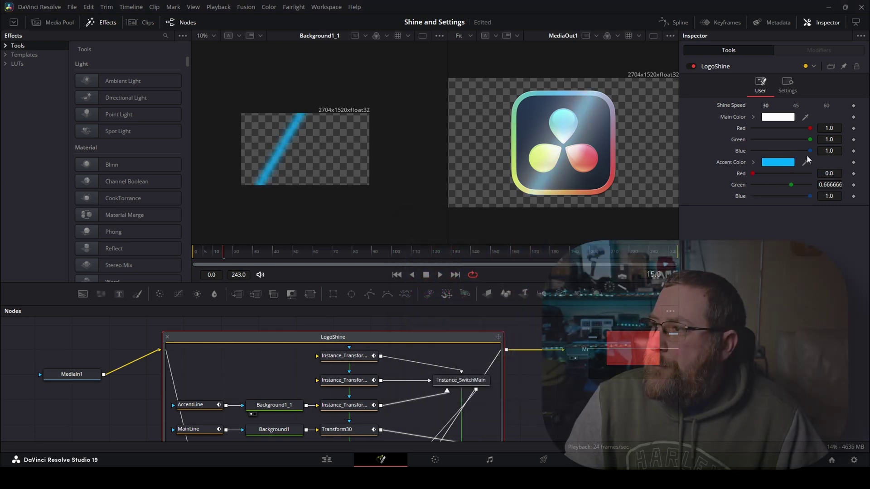
# Drive the Source setting of SwitchMain with the expression ShineSpeed
pyautogui.moveTo(466, 303); pyautogui.dragTo(481, 171)
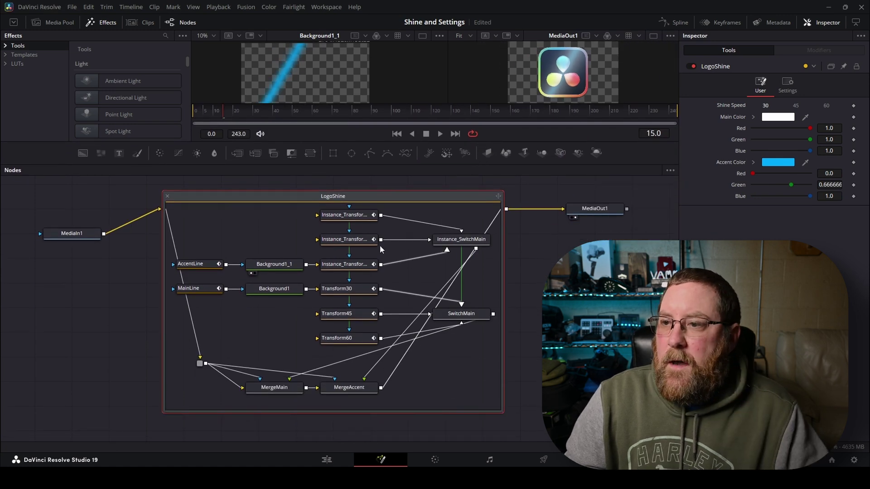
pyautogui.click(450, 314)
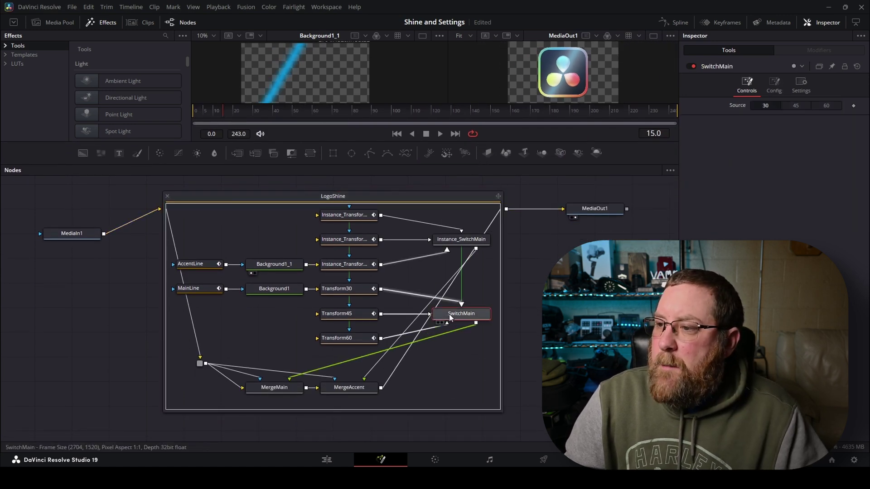
pyautogui.rightClick(738, 105)
pyautogui.click(749, 212)
pyautogui.click(782, 117)
pyautogui.write('Shine')
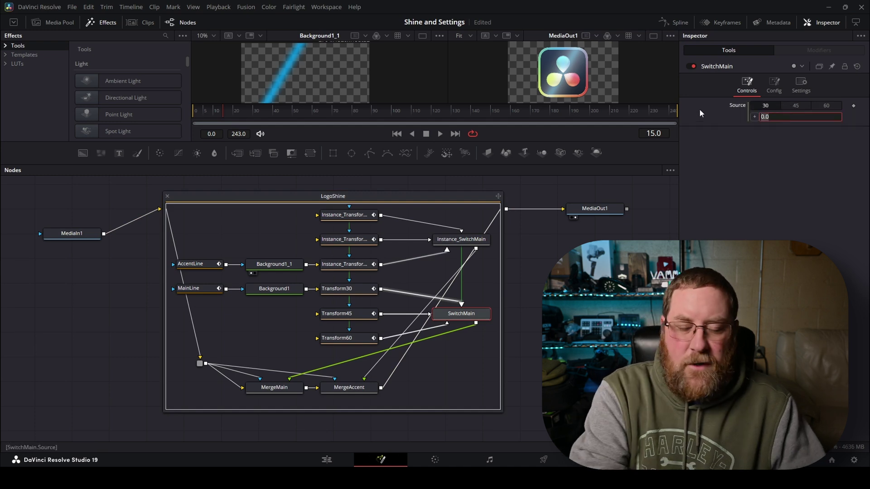
pyautogui.write('Speed')
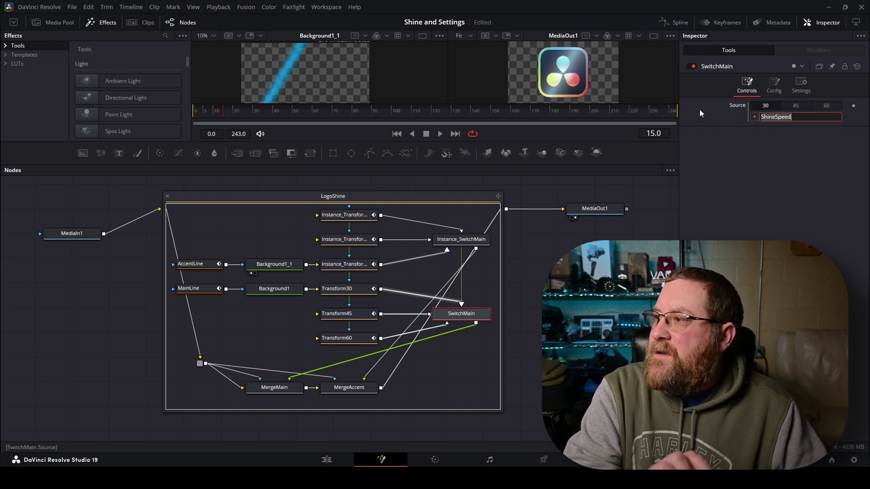
# Test LogoShine's Shine Speed control by switching it to 45
pyautogui.click(351, 197)
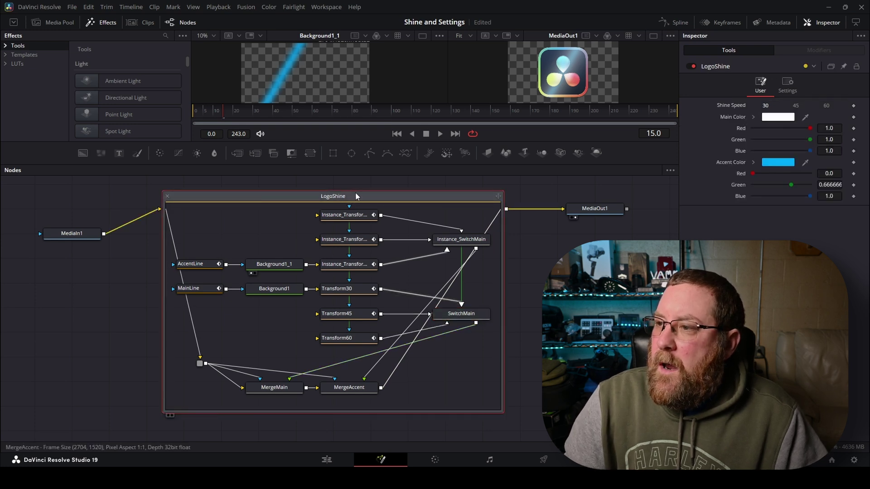
pyautogui.click(796, 107)
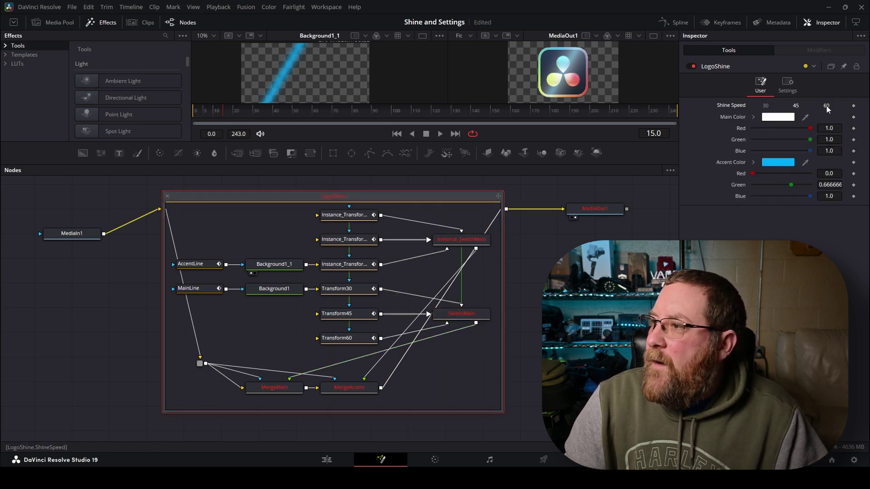
pyautogui.hotkey('ctrl', 'z')
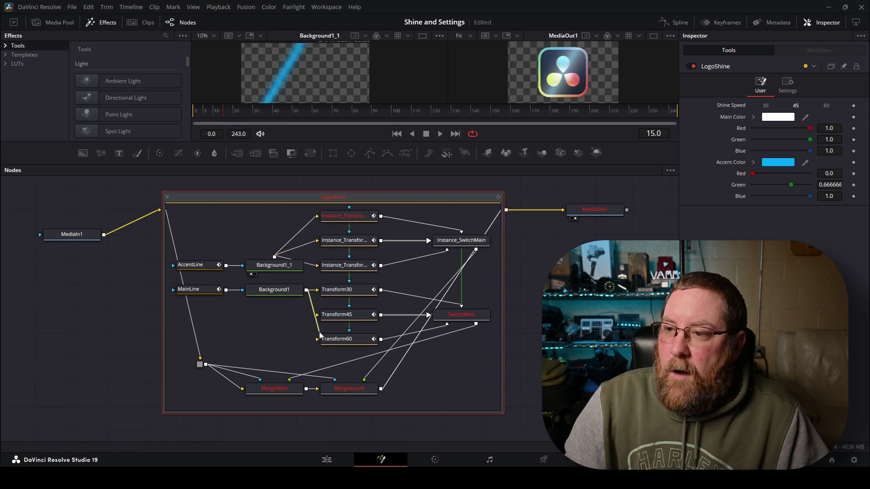
# Connect Background1 to Transform45 and Transform60 and Background1_1 to the other instanced transforms, and set Shine Speed to 30
pyautogui.moveTo(318, 317); pyautogui.dragTo(317, 316)
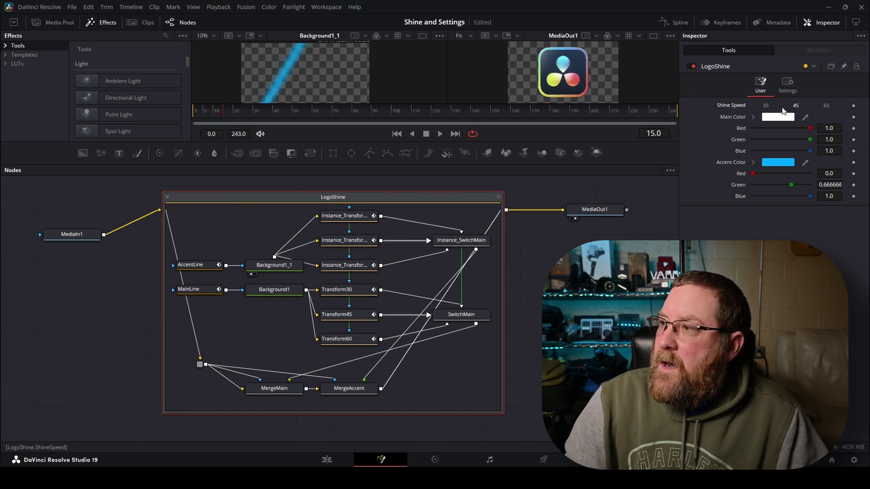
pyautogui.click(765, 107)
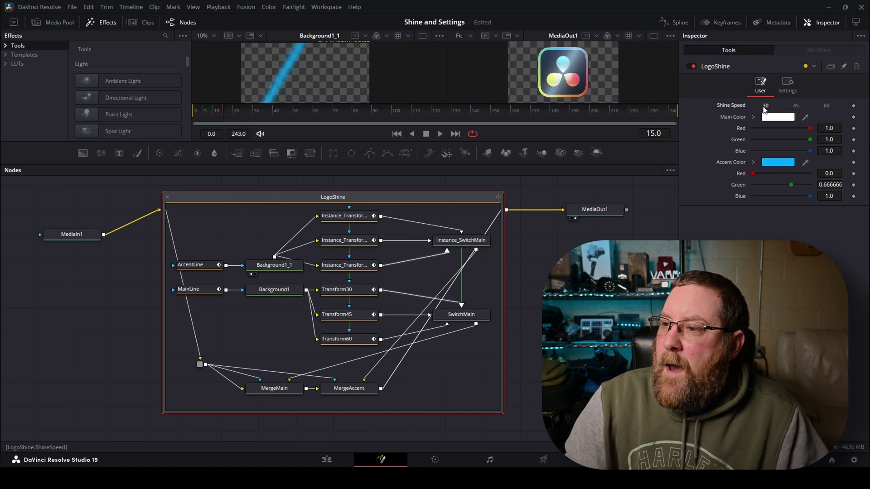
# Set LogoShine's Shine Speed to 60 and save its settings as LogoShine.setting in Fusion's Templates/Edit/Effects folder
pyautogui.click(817, 105)
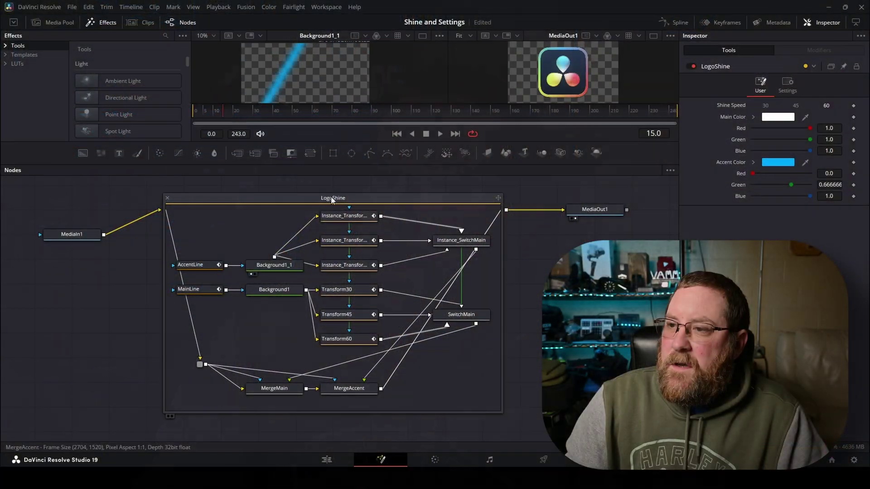
pyautogui.rightClick(332, 199)
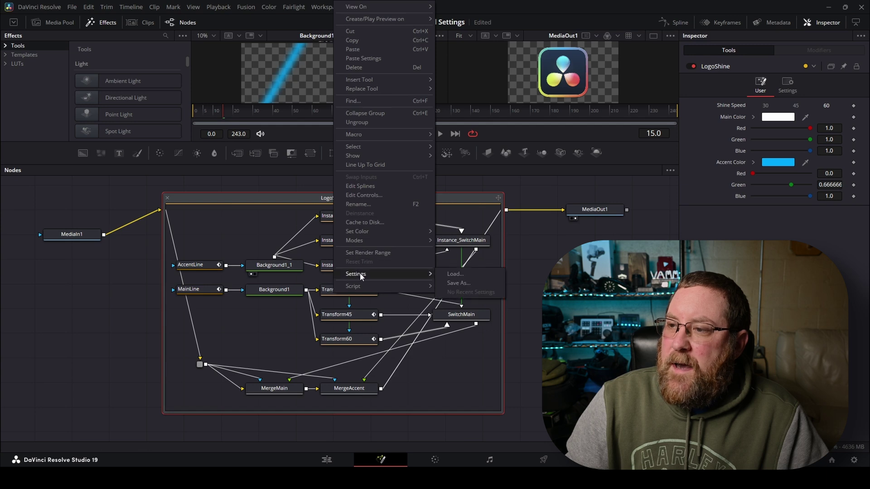
pyautogui.click(457, 282)
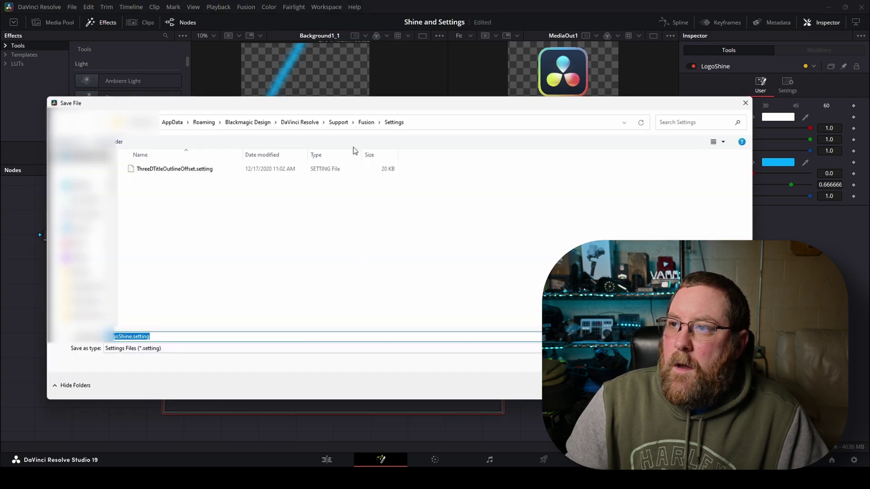
pyautogui.click(366, 122)
pyautogui.scroll(-2, 208, 288)
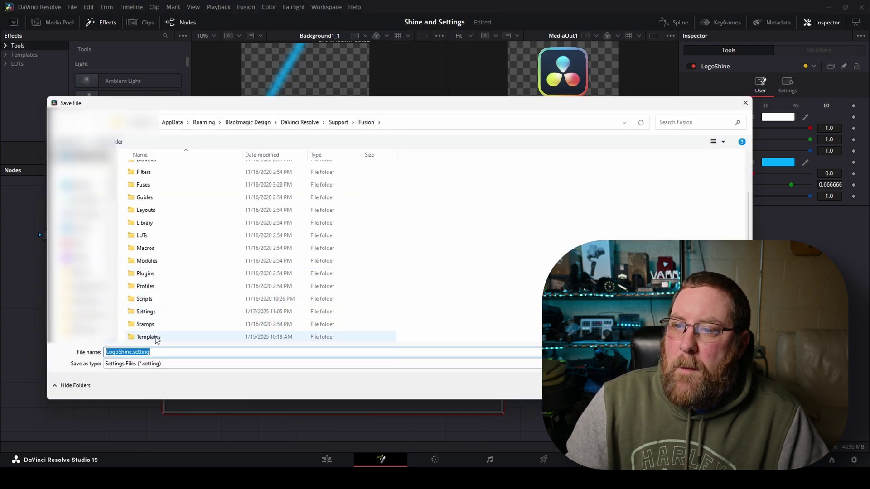
pyautogui.doubleClick(157, 338)
pyautogui.doubleClick(142, 170)
pyautogui.doubleClick(150, 170)
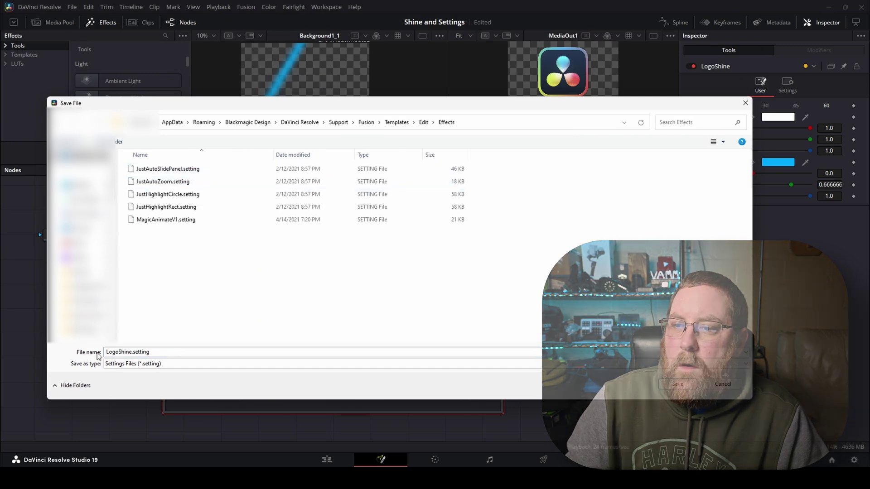
pyautogui.click(677, 384)
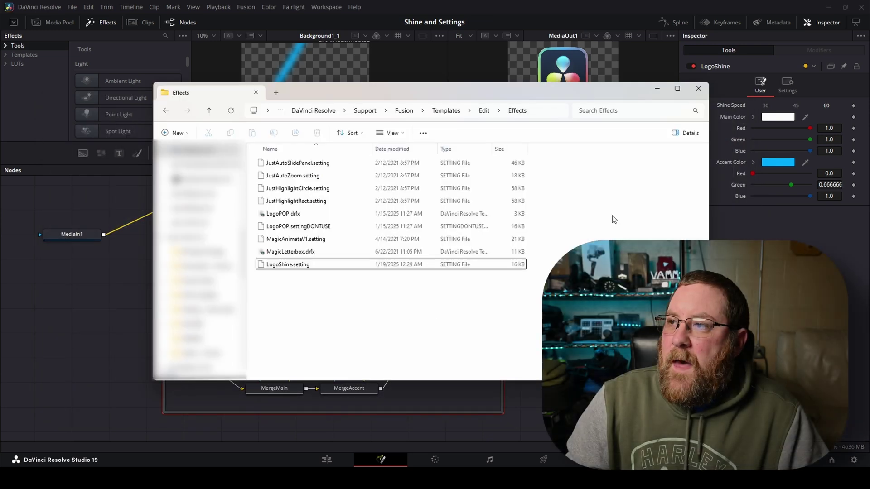
# In the Effects folder, compress LogoShine.setting to a ZIP file and name the archive LogoShine.drfx
pyautogui.click(286, 264)
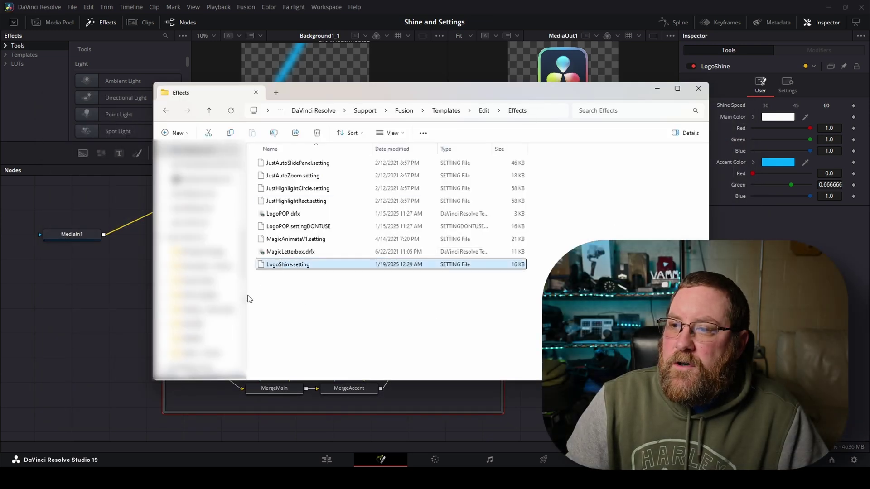
pyautogui.rightClick(312, 267)
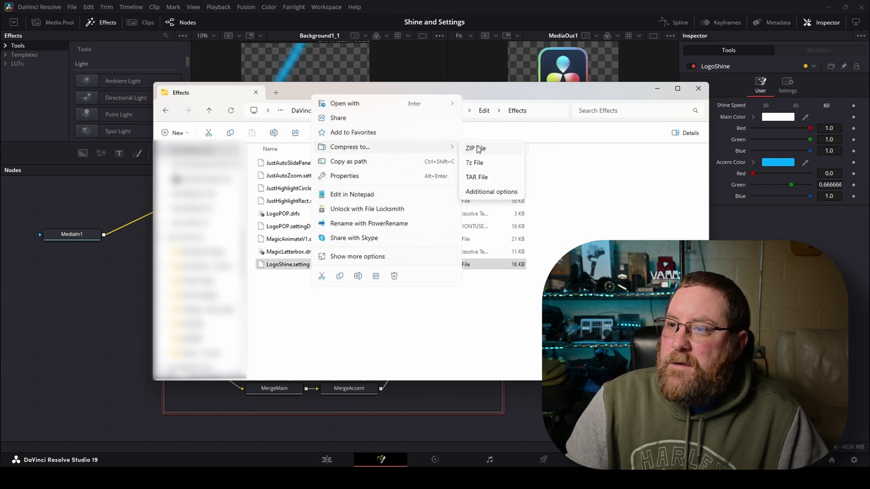
pyautogui.click(280, 318)
pyautogui.press('End')
pyautogui.press('BackSpace')
pyautogui.press('BackSpace')
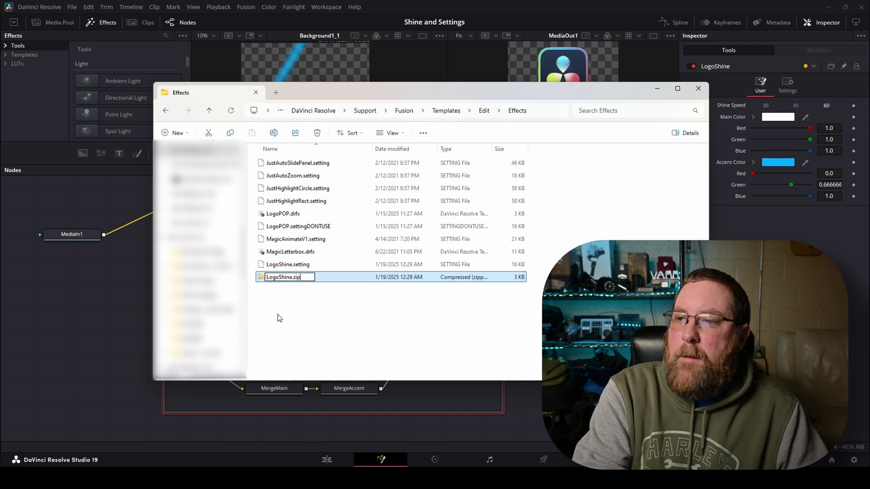
pyautogui.press('BackSpace')
pyautogui.write('drf')
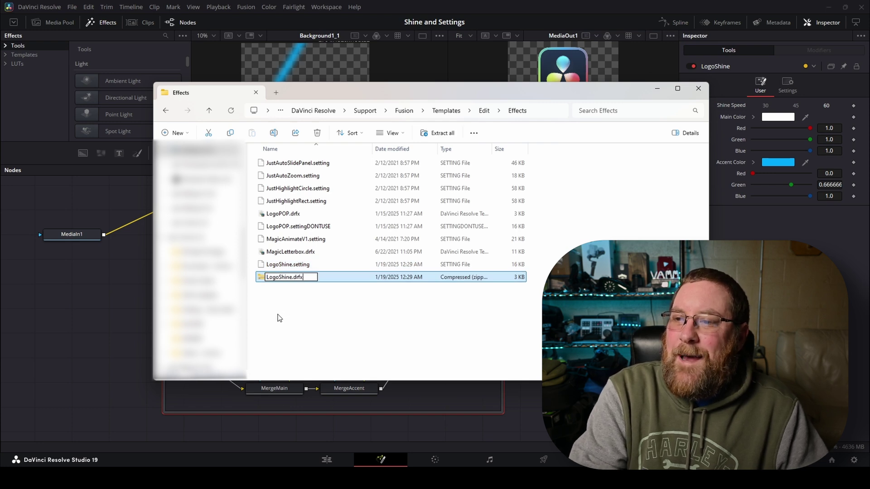
pyautogui.write('x')
pyautogui.press('Return')
pyautogui.press('Return')
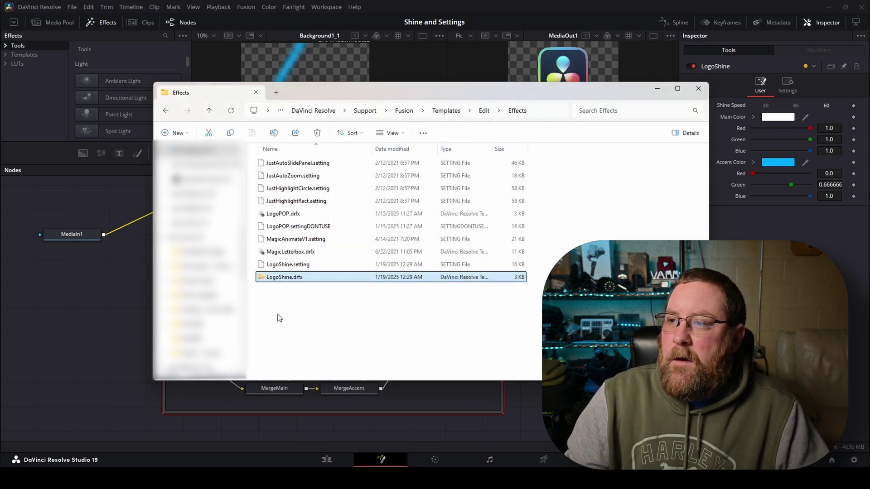
# Rename the original LogoShine.setting file as LogoShine.settingDONTUSE
pyautogui.click(289, 265)
pyautogui.click(289, 265)
pyautogui.write('DONTUSE')
pyautogui.press('Return')
pyautogui.press('Return')
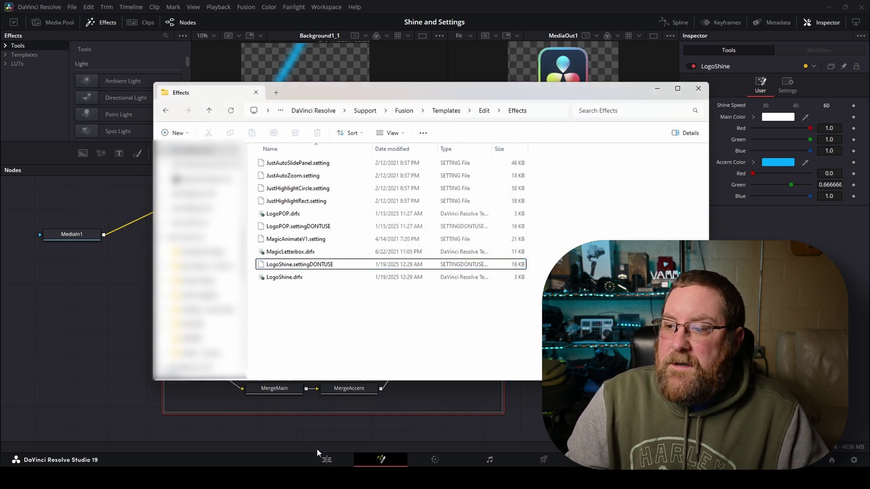
# On the Edit page, add davinci resolve square logo.png to Video 1 after Fusion Clip 3 and extend it to about 6 seconds
pyautogui.click(327, 460)
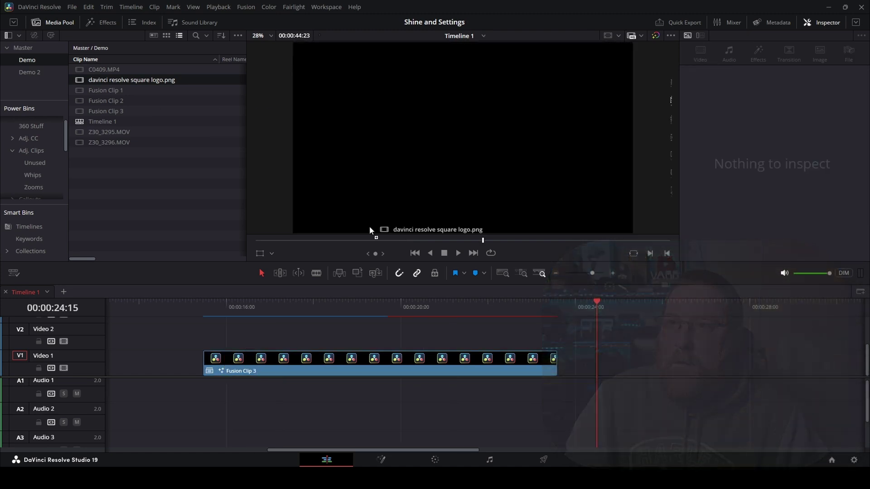
pyautogui.moveTo(369, 230); pyautogui.dragTo(653, 377)
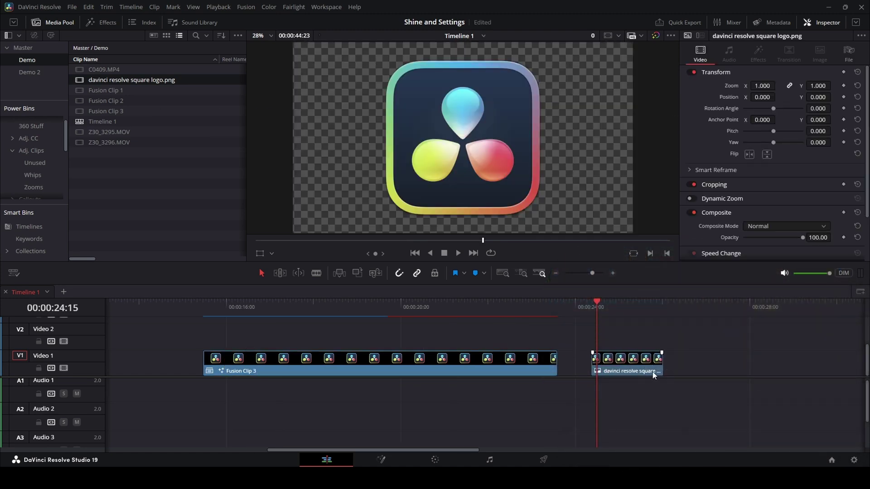
pyautogui.hscroll(5, 543, 349)
pyautogui.moveTo(421, 360); pyautogui.dragTo(621, 360)
# Apply the LogoShine effect to the new logo clip and move the playhead to the clip's first frame
pyautogui.click(104, 22)
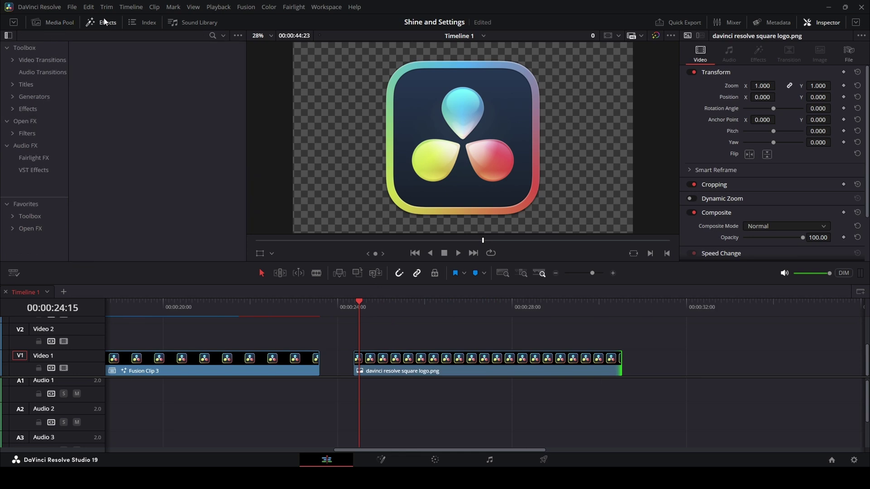
pyautogui.click(21, 109)
pyautogui.scroll(-8, 157, 83)
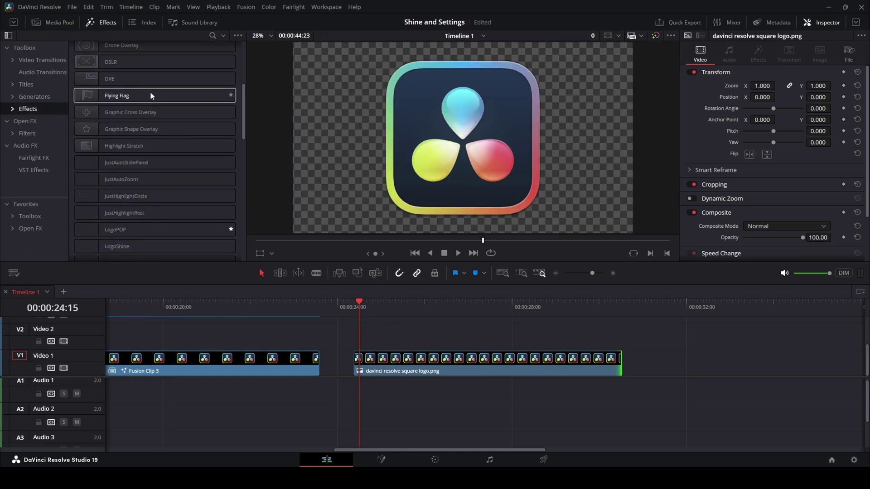
pyautogui.scroll(-4, 120, 179)
pyautogui.moveTo(362, 270); pyautogui.dragTo(463, 363)
pyautogui.press('Left')
pyautogui.press('Left')
pyautogui.press('Left')
pyautogui.press('Left')
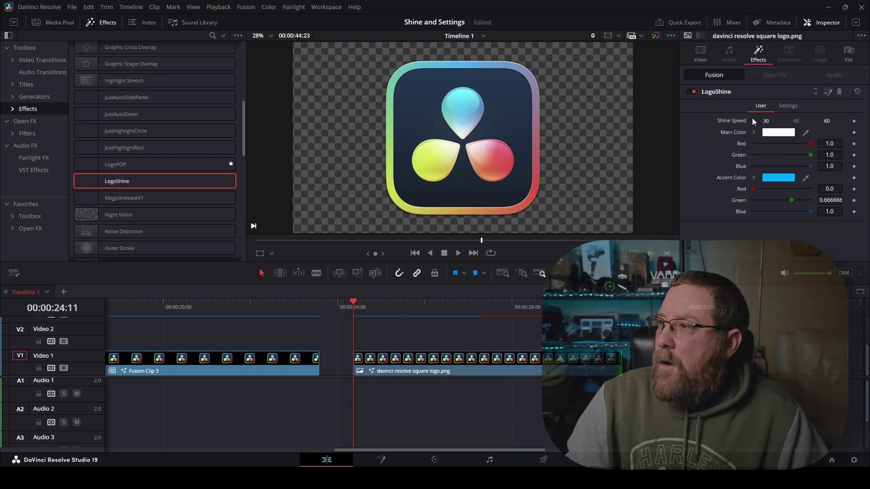
# Set the clip's LogoShine Shine Speed to 45 and play the timeline from just before the clip
pyautogui.click(820, 23)
pyautogui.click(819, 23)
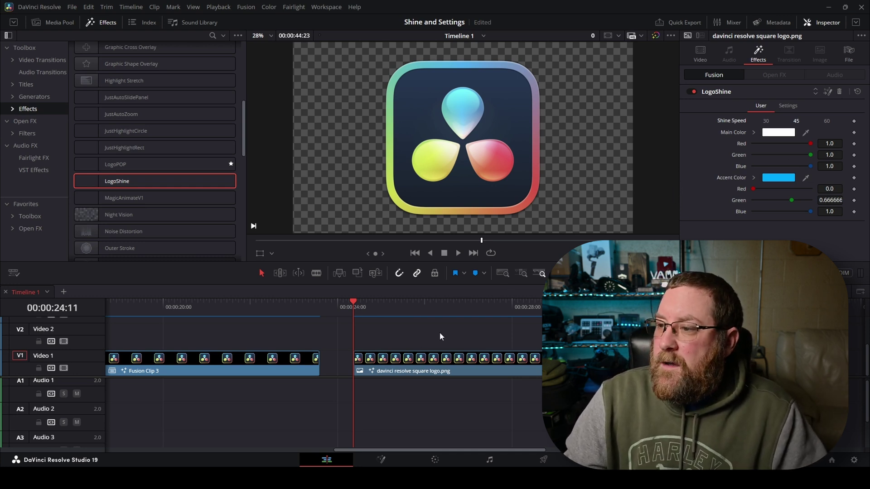
pyautogui.click(344, 309)
pyautogui.press('space')
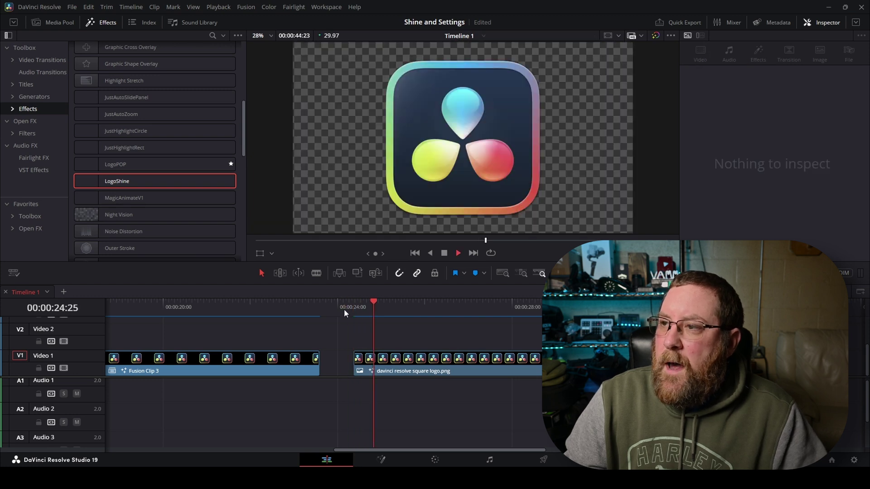